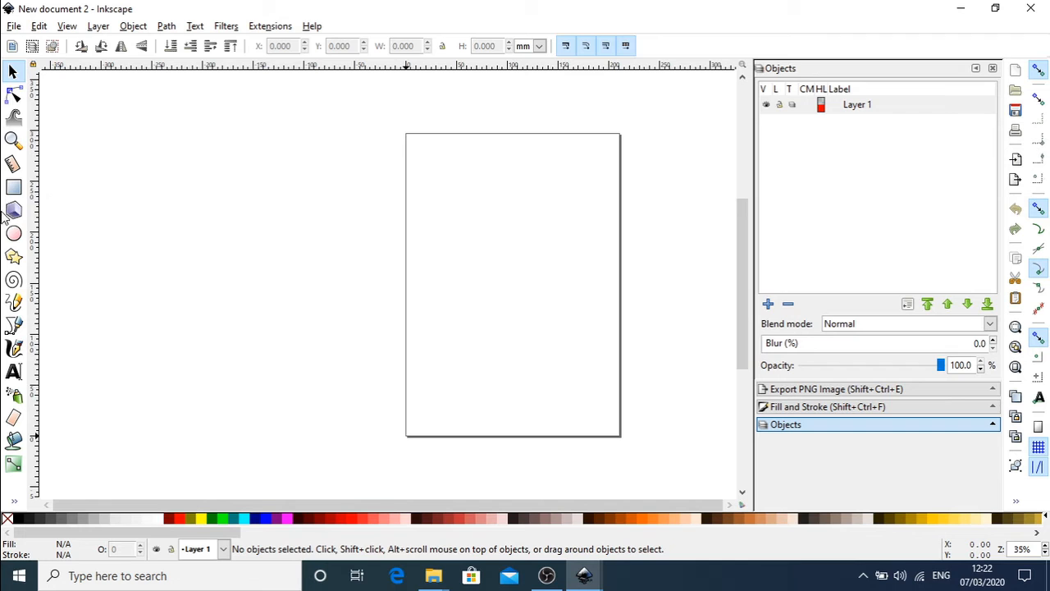
Draw a magenta rectangle about 91 by 84 mm on the page and set its stroke width to 4.365 mm.
click(13, 187)
drag(440, 197, 540, 289)
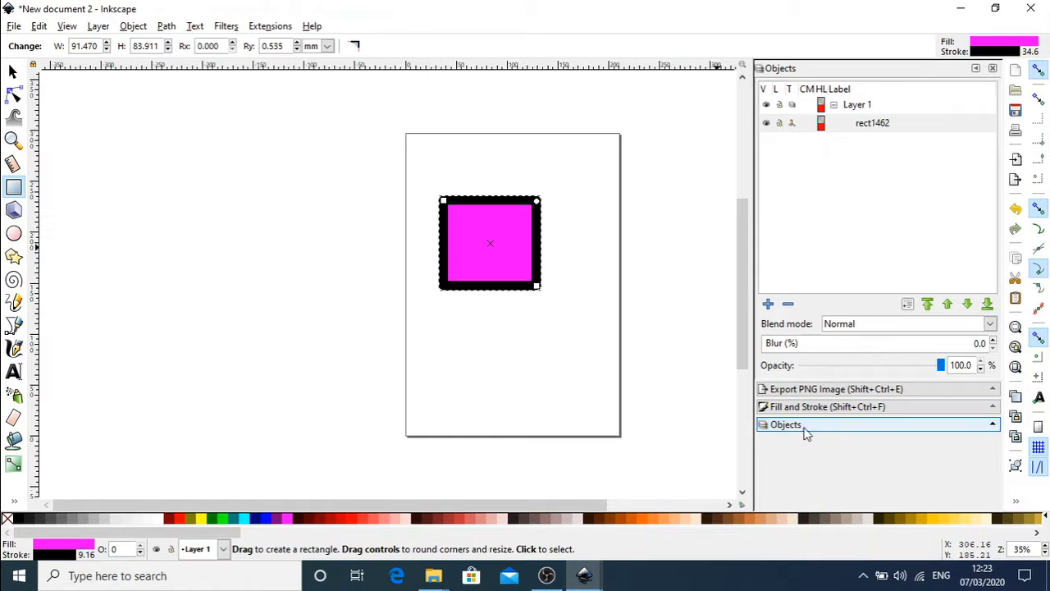
click(849, 407)
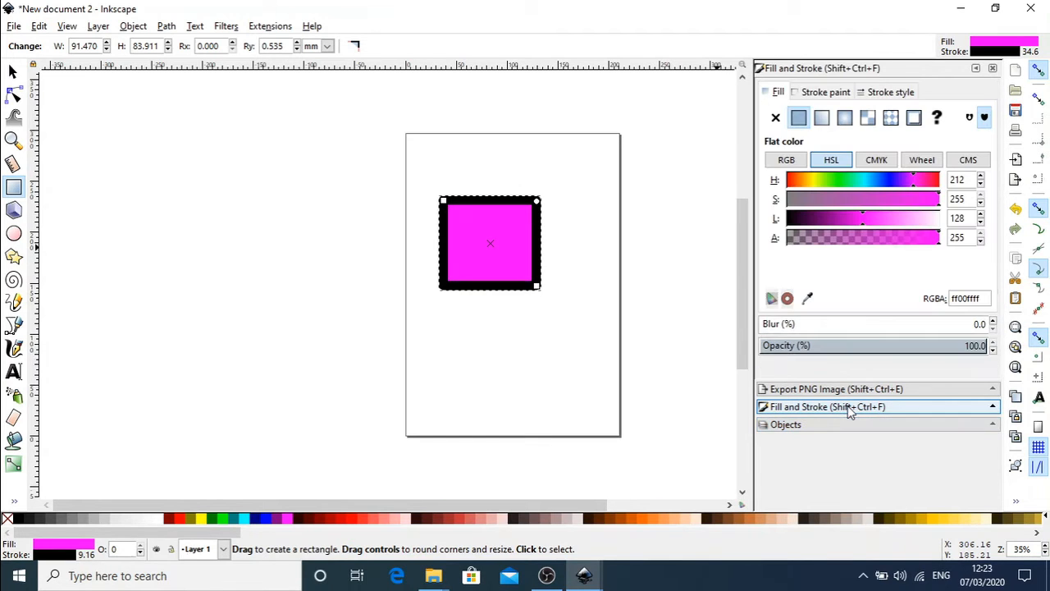
click(887, 92)
drag(880, 119, 881, 122)
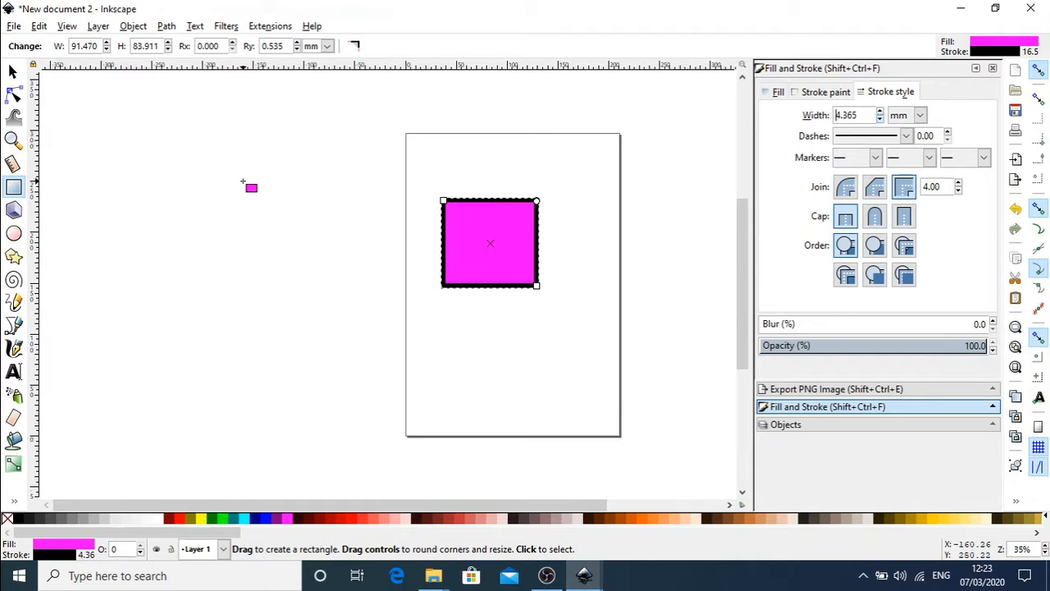
Draw a second rectangle about 71 by 67 mm left of the page, filled magenta, and fill the first rectangle purple.
drag(275, 302, 351, 370)
click(277, 519)
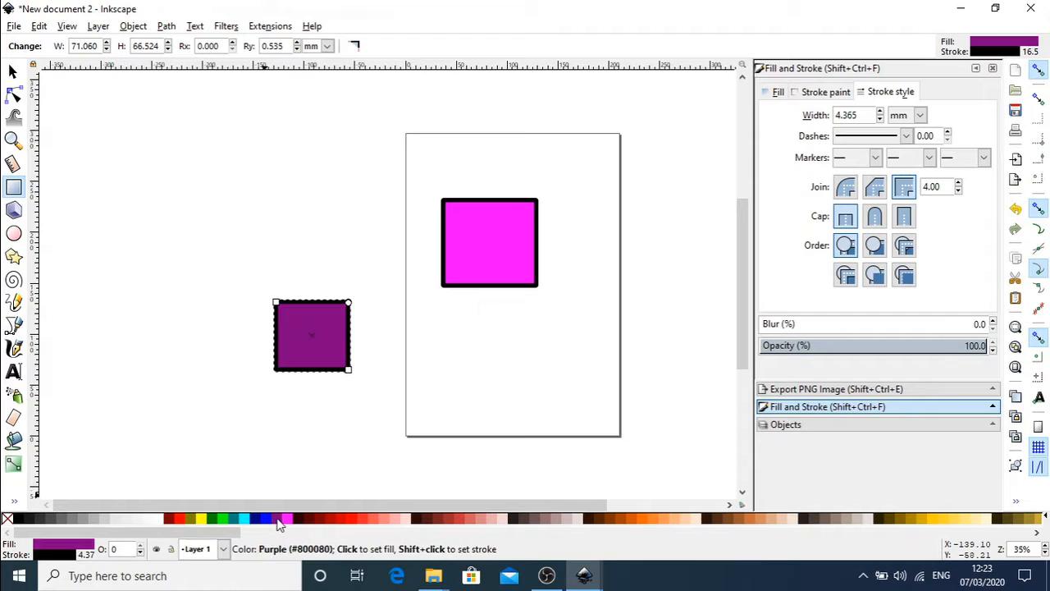
click(13, 72)
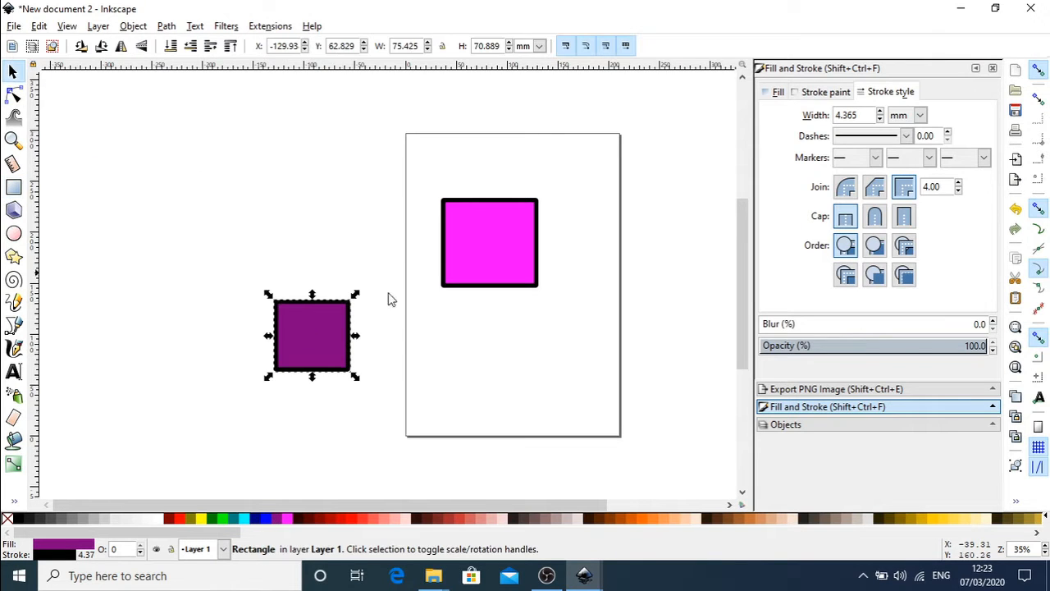
click(289, 520)
click(520, 244)
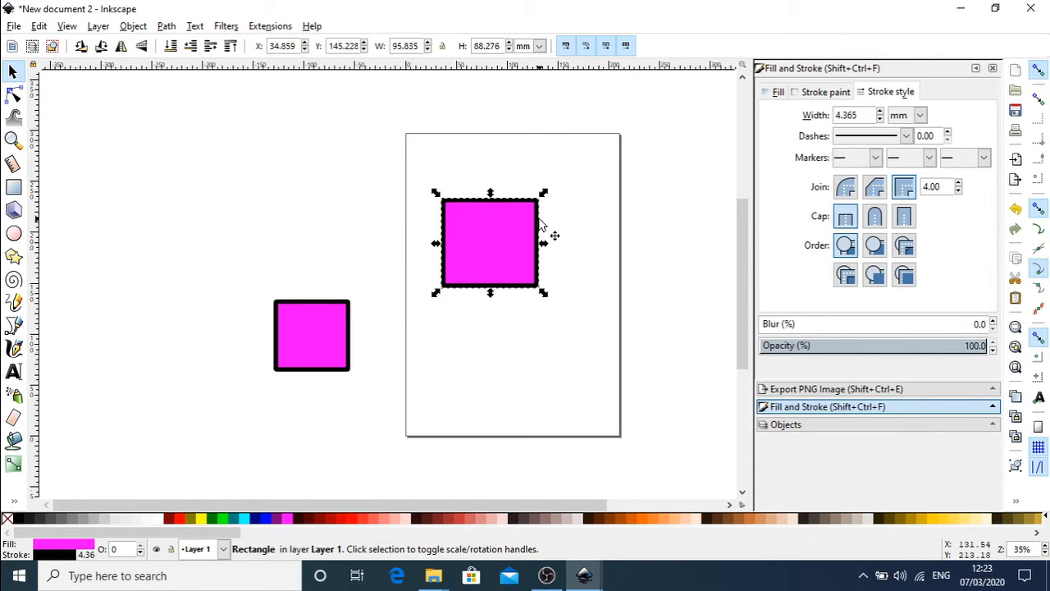
click(276, 519)
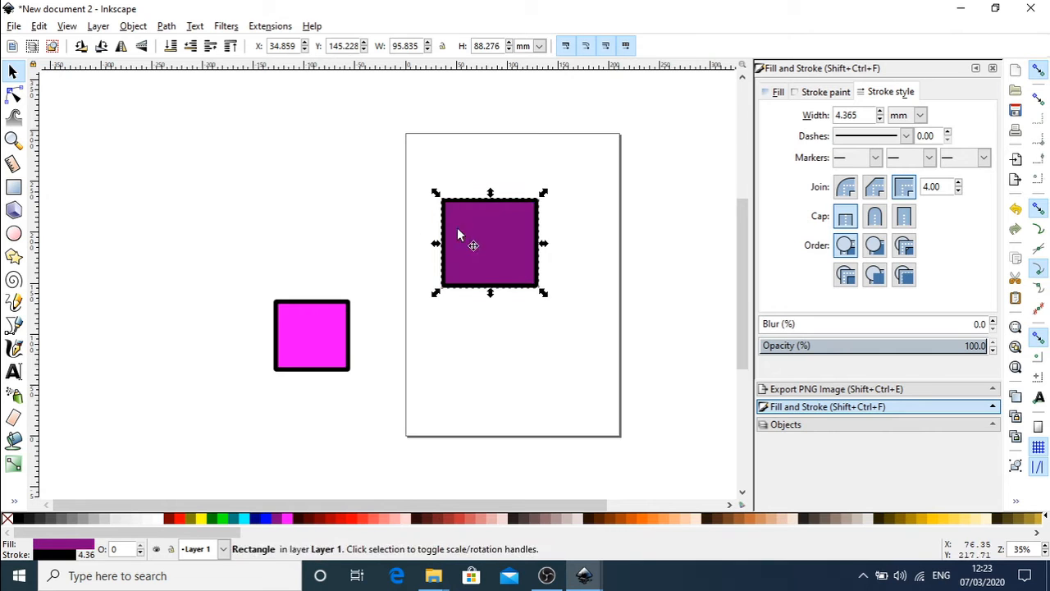
Move the magenta rectangle onto the page so it overlaps the left part of the purple rectangle.
click(287, 248)
drag(319, 371, 457, 288)
click(513, 280)
click(425, 264)
click(511, 253)
click(417, 263)
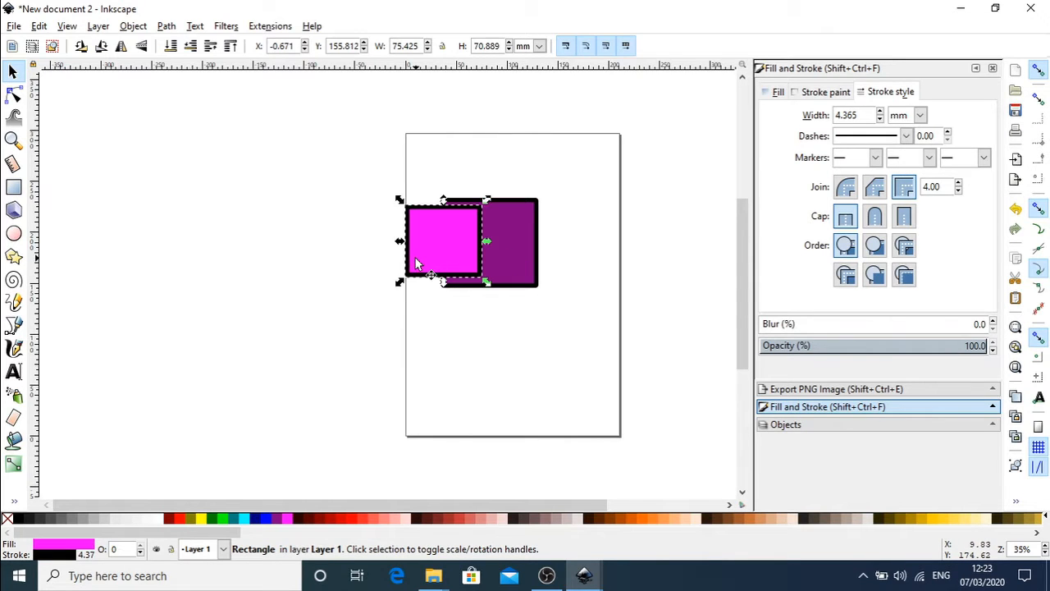
Raise the purple rectangle above the magenta one, and return the magenta rectangle to the top of the stack.
click(510, 263)
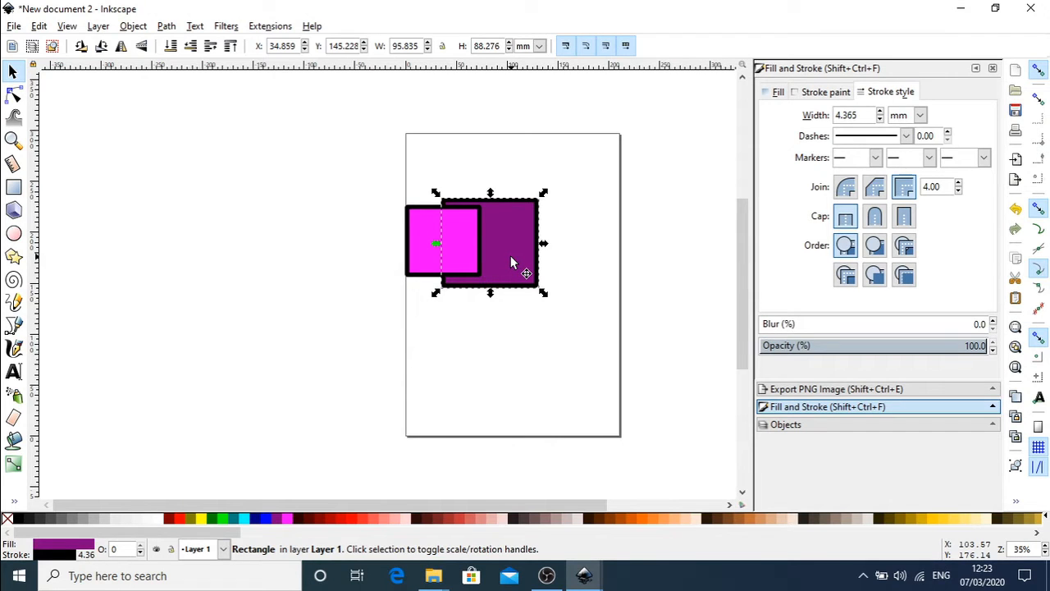
key(Home)
click(414, 256)
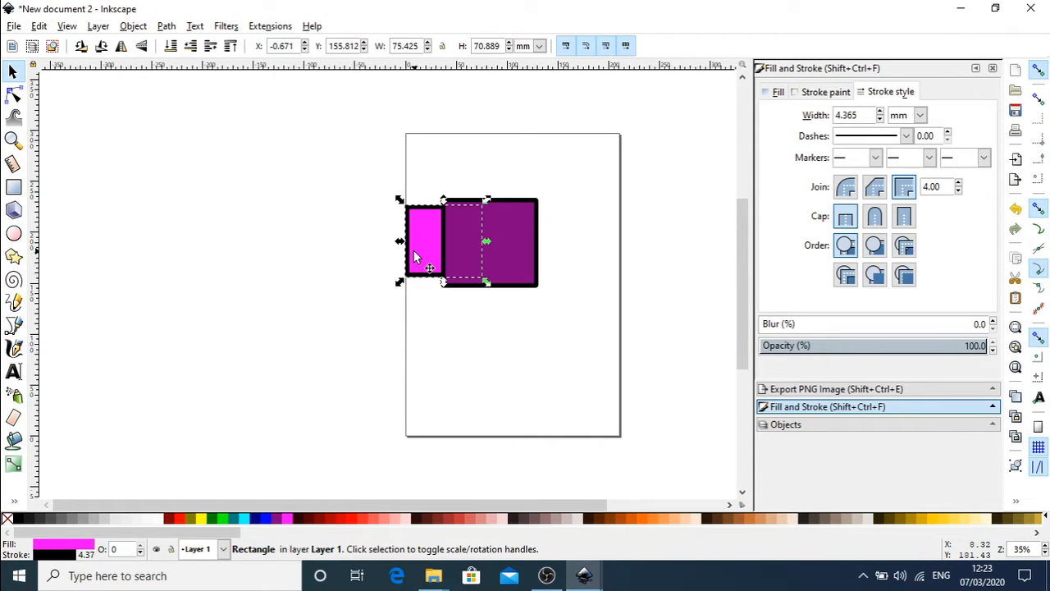
key(Home)
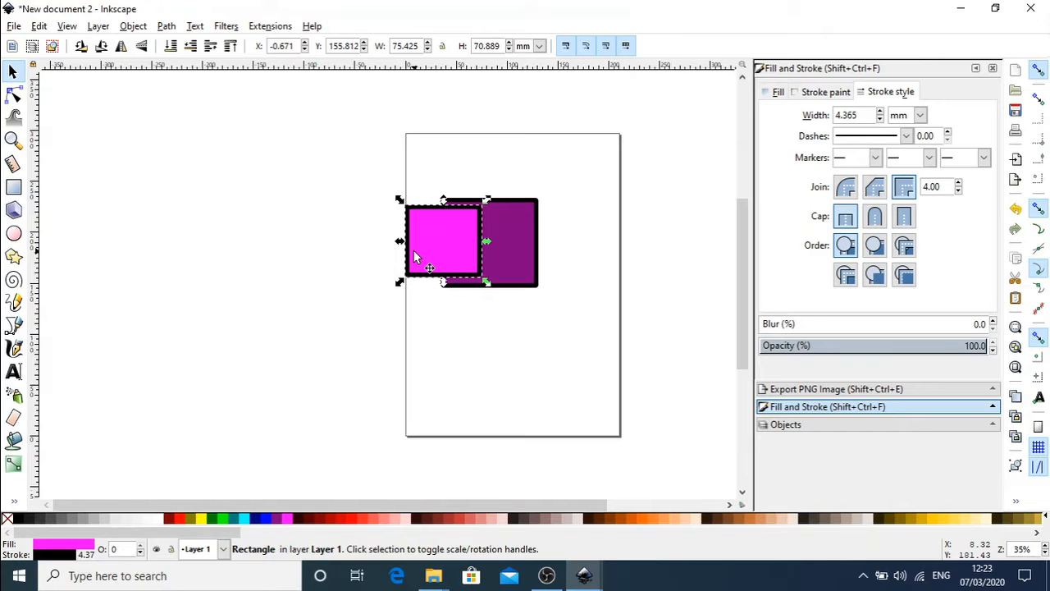
Shift the magenta rectangle about 18 mm to the left, keeping it partly over the purple one, and deselect it.
drag(409, 233, 398, 235)
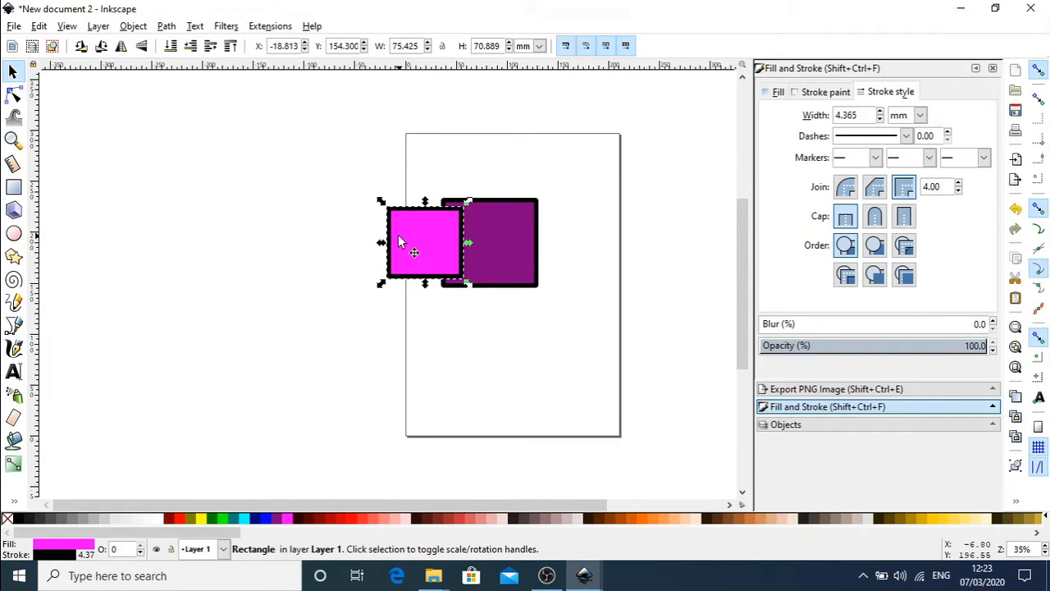
click(335, 177)
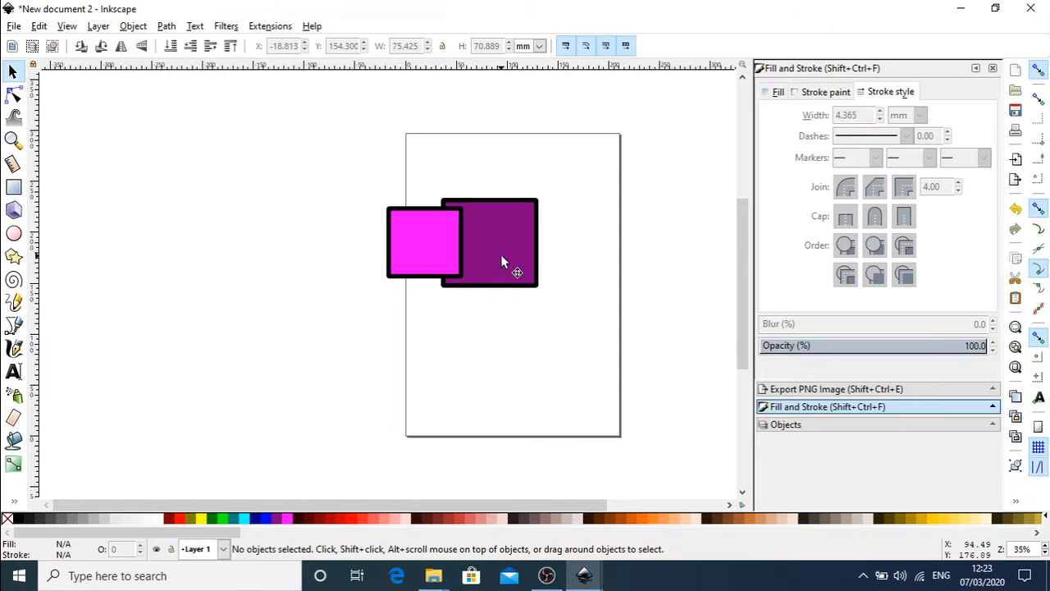
Unite the two overlapping rectangles into a single path with Union and move the result slightly lower on the page.
drag(265, 162, 614, 306)
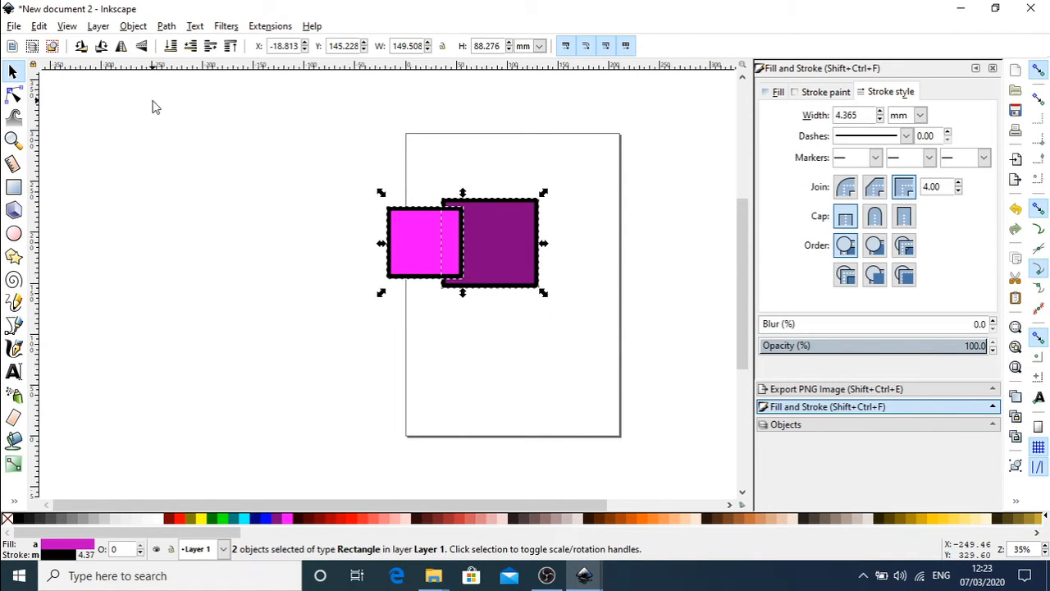
click(166, 25)
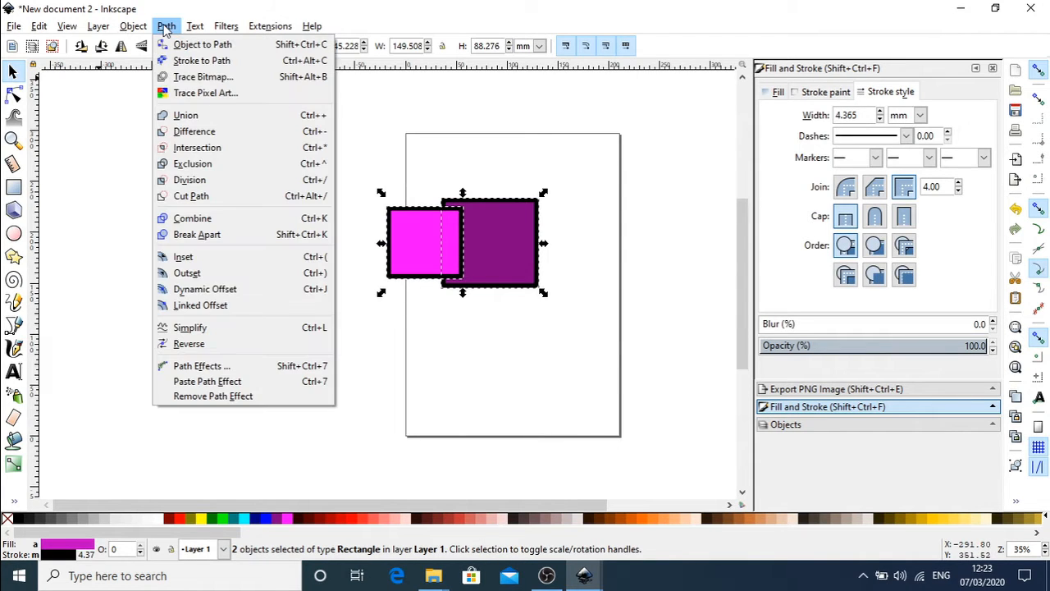
click(201, 120)
mouse_move(496, 250)
mouse_down()
mouse_move(450, 293)
mouse_move(525, 267)
mouse_move(491, 269)
mouse_up()
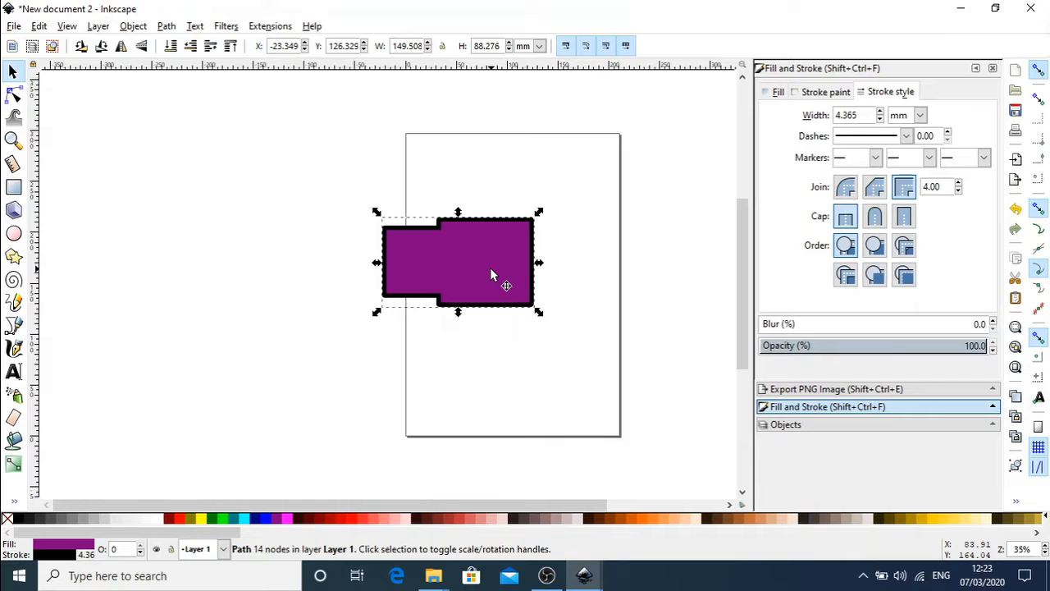
Try pulling the united path's lower inner corner node inward, and undo the node edit.
key(n)
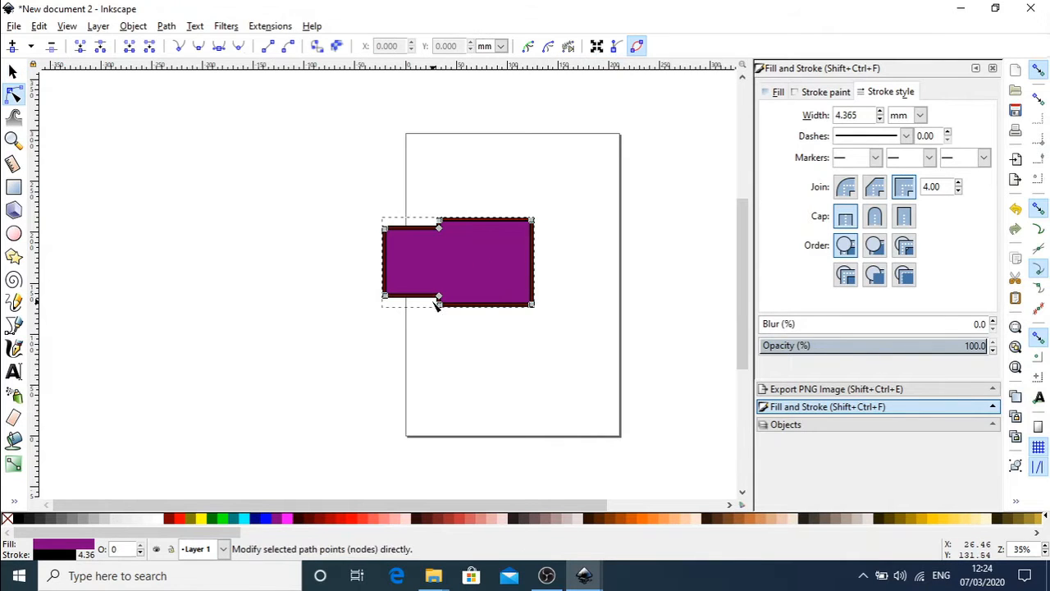
mouse_move(441, 302)
mouse_down()
mouse_move(453, 284)
mouse_move(434, 289)
mouse_move(463, 287)
mouse_move(444, 283)
mouse_move(487, 271)
mouse_move(450, 285)
mouse_up()
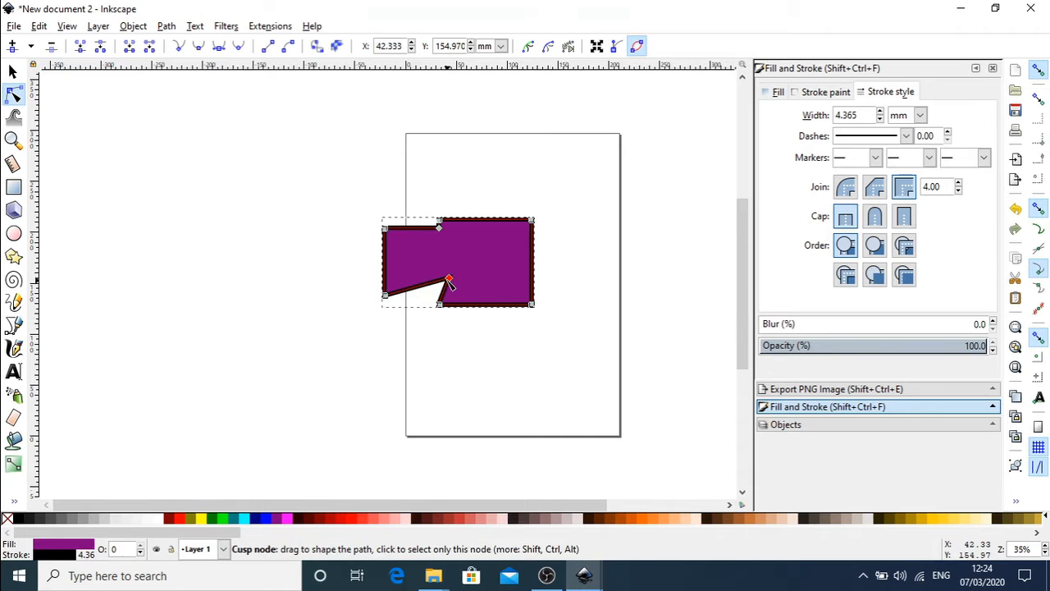
key(ctrl+z)
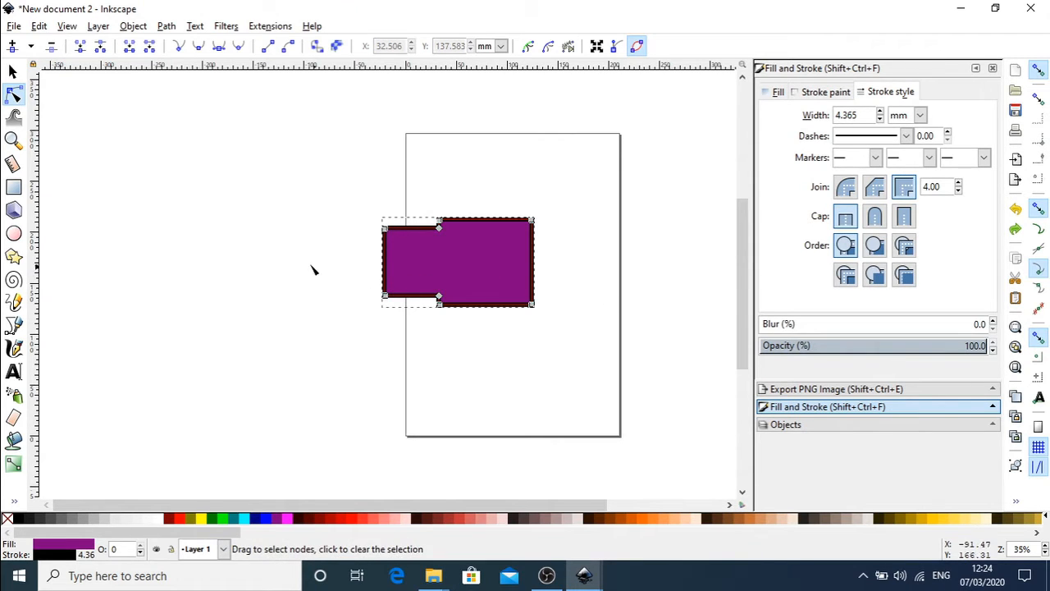
Undo the move and the union to get back the two separate rectangles.
click(313, 266)
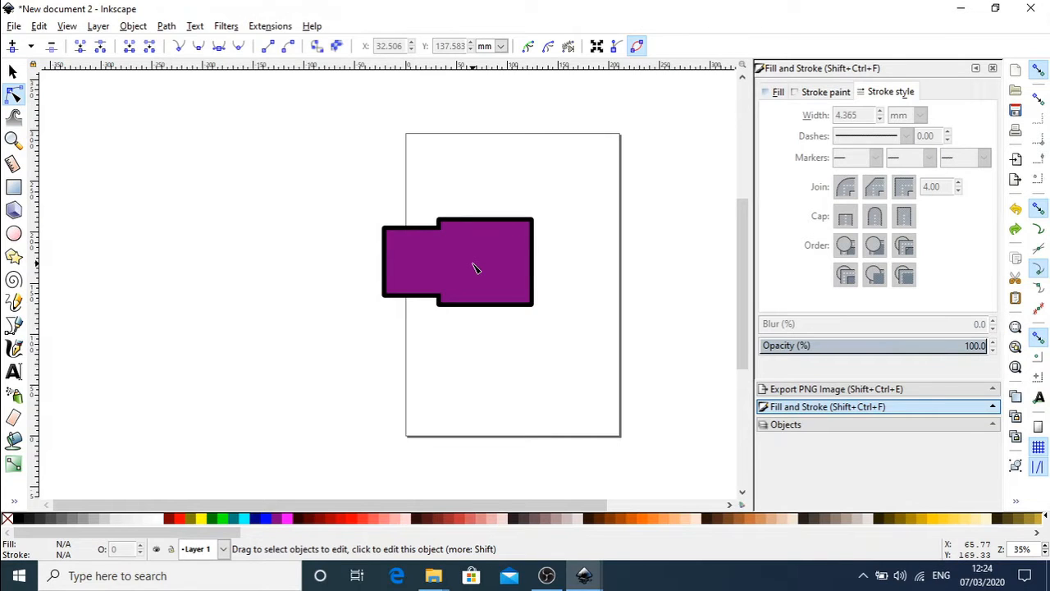
key(ctrl+z)
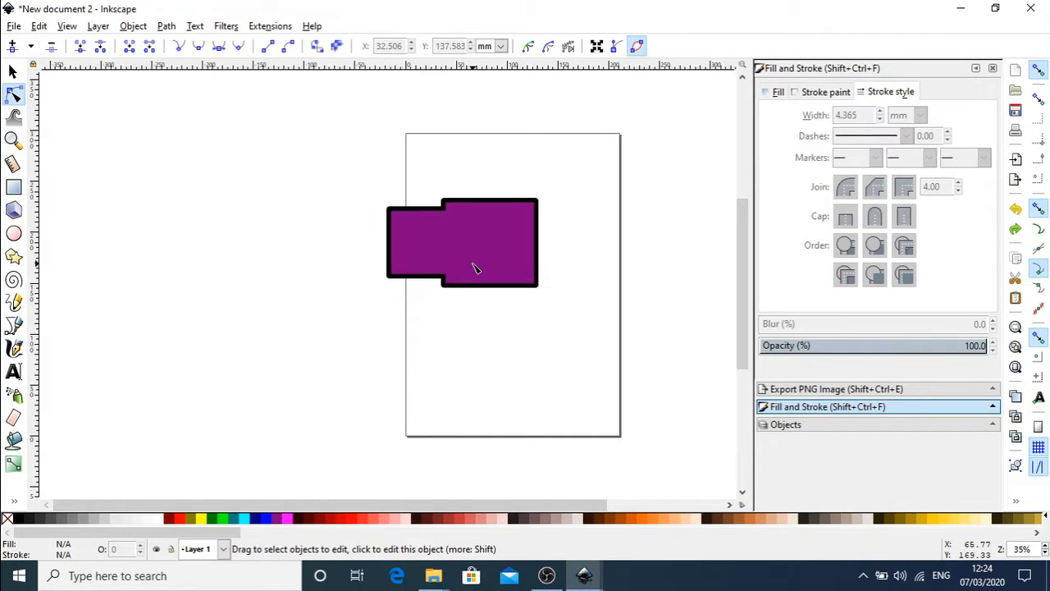
key(ctrl+z)
click(12, 72)
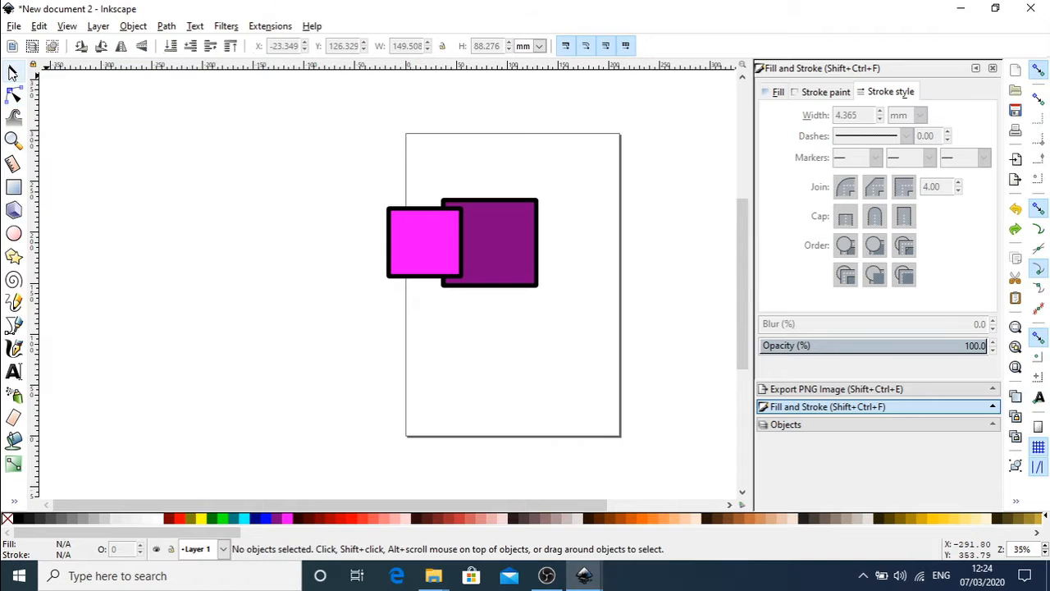
Lower the magenta rectangle beneath the purple rectangle.
click(417, 257)
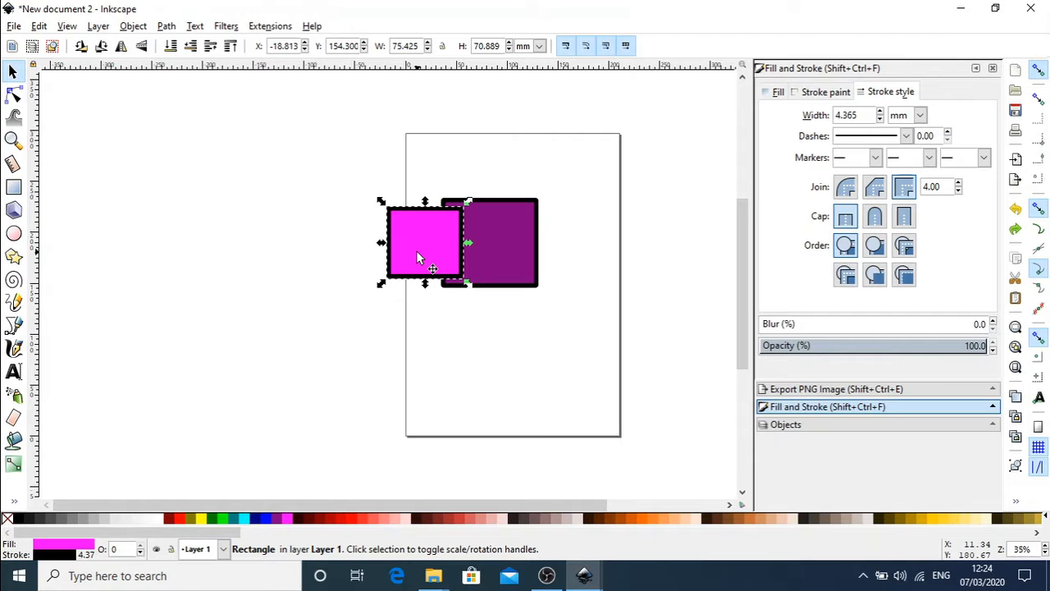
click(132, 27)
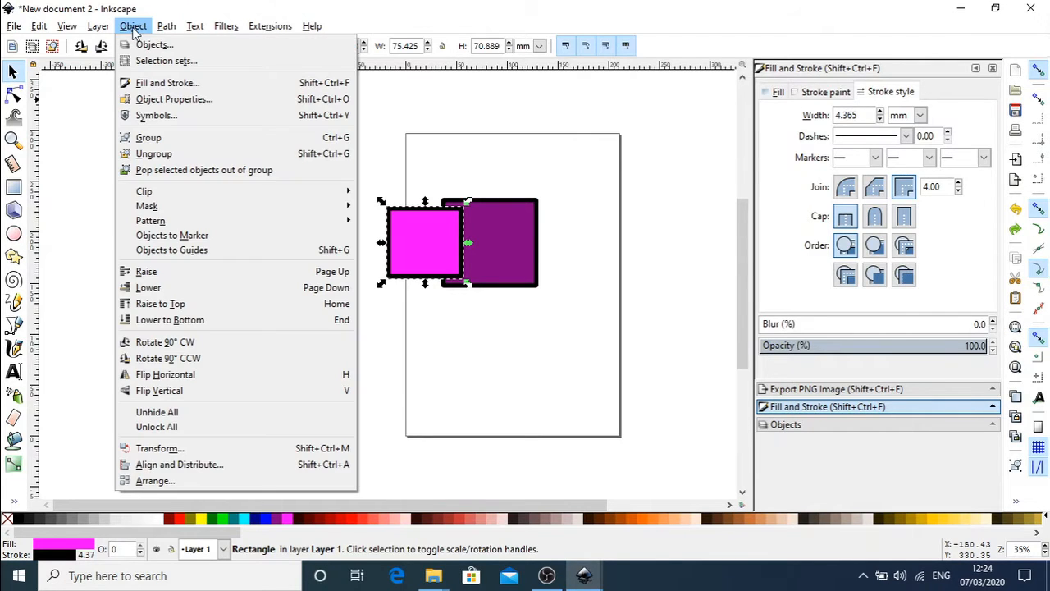
click(152, 287)
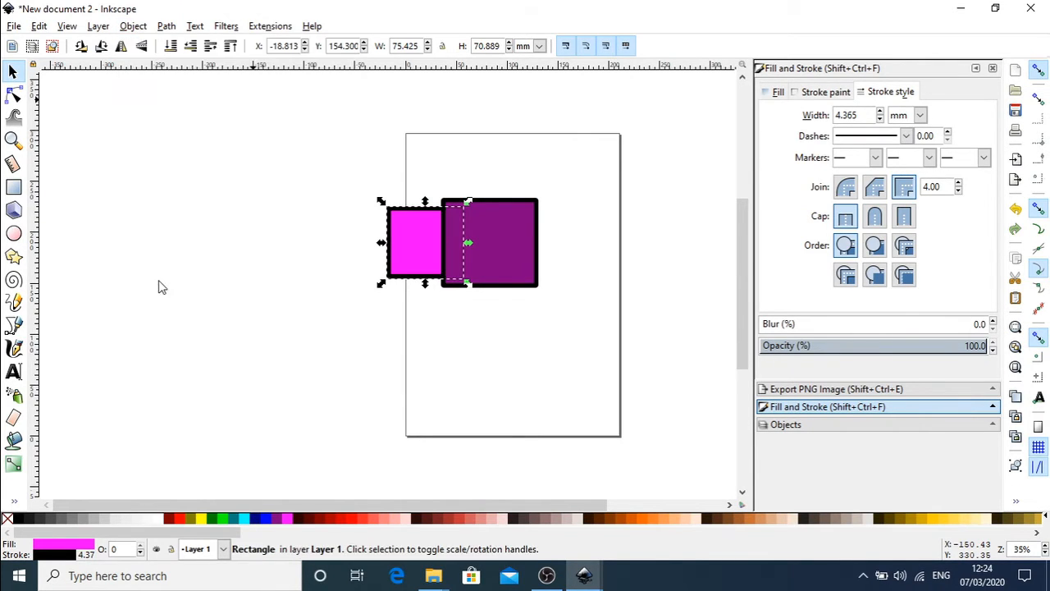
click(561, 365)
click(414, 252)
click(625, 288)
Unite both rectangles with Union while the magenta one lies underneath, and delete the resulting path.
drag(228, 147, 671, 400)
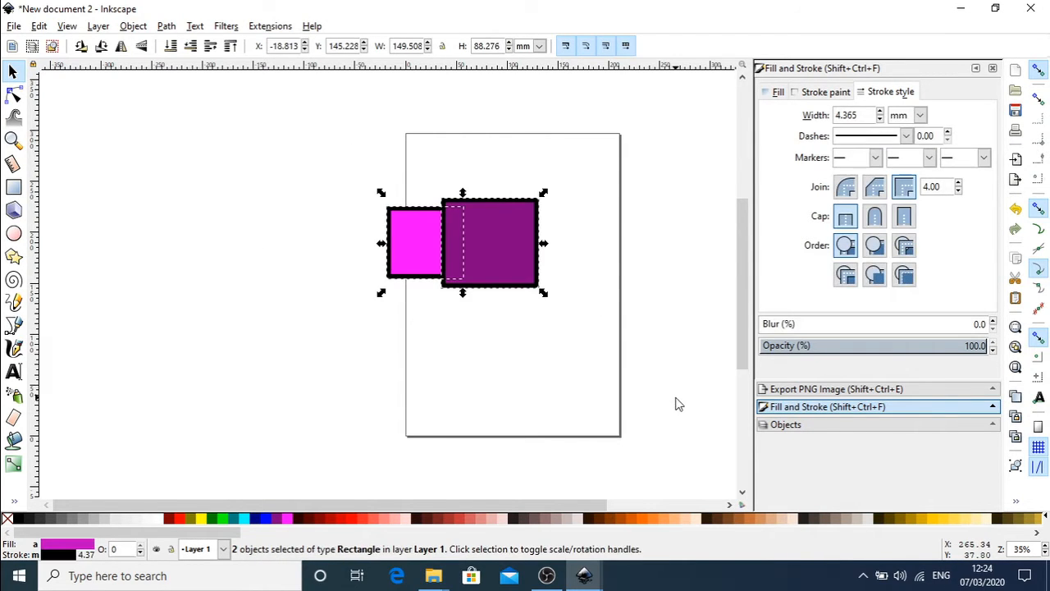
click(167, 27)
click(243, 116)
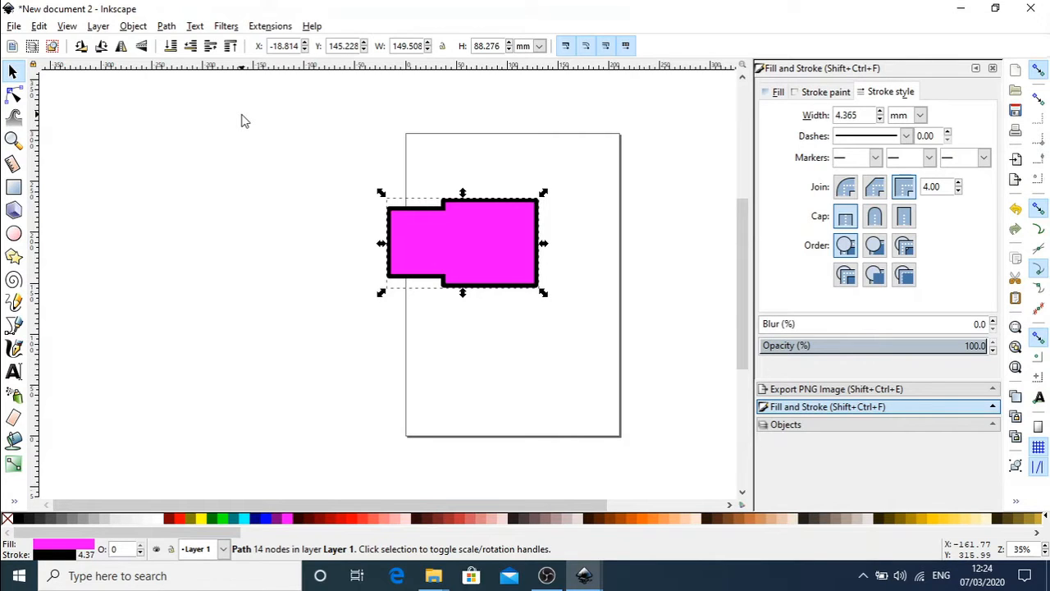
key(Delete)
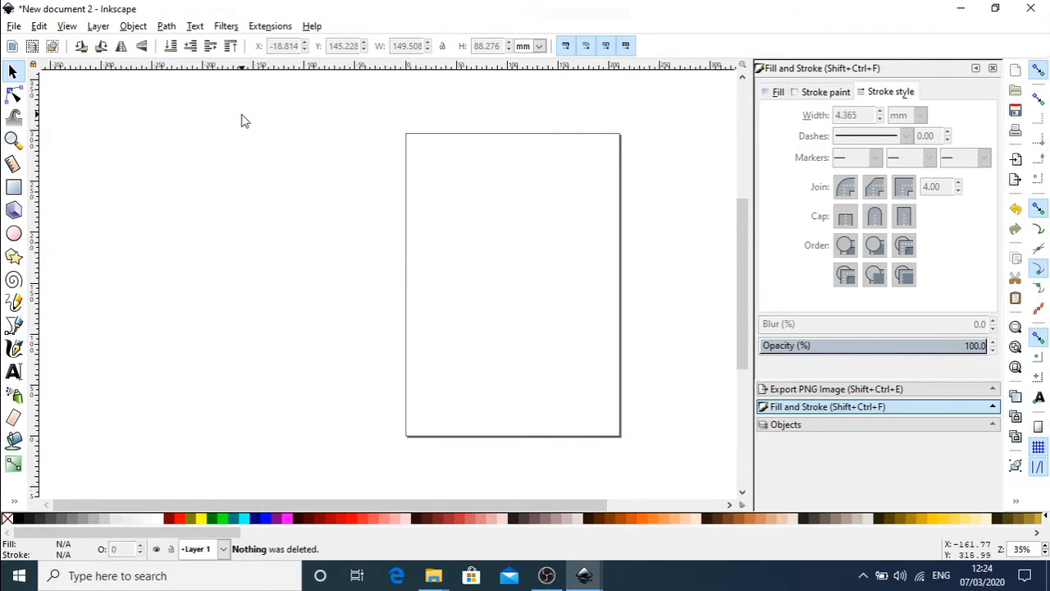
Draw an ellipse with radii about 47 and 42 mm and a rectangle about 56 by 117 mm, centred over its lower edge.
click(13, 233)
drag(420, 190, 518, 279)
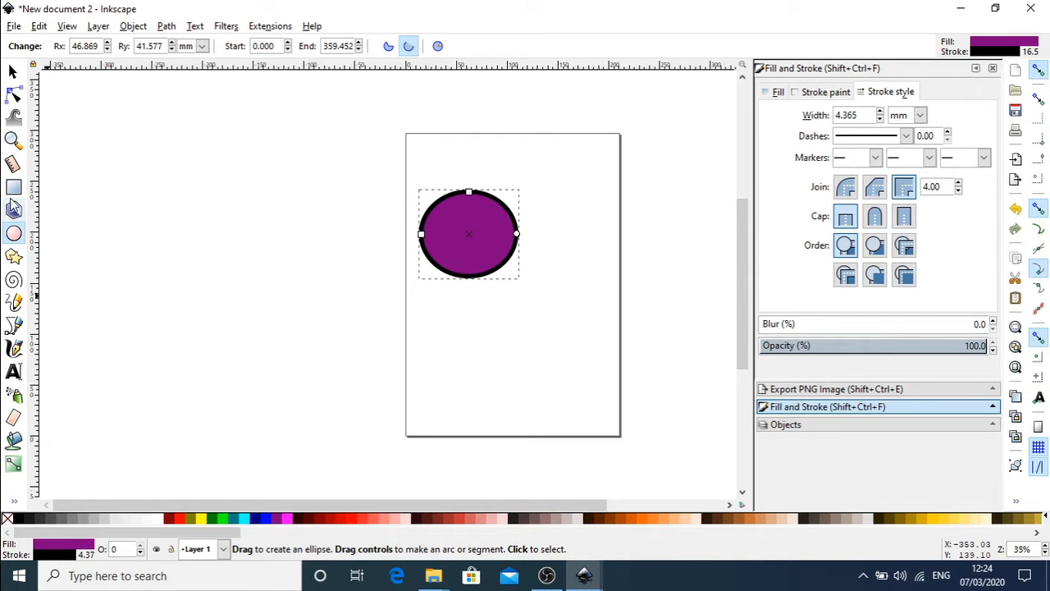
click(13, 186)
drag(451, 246, 505, 362)
click(12, 71)
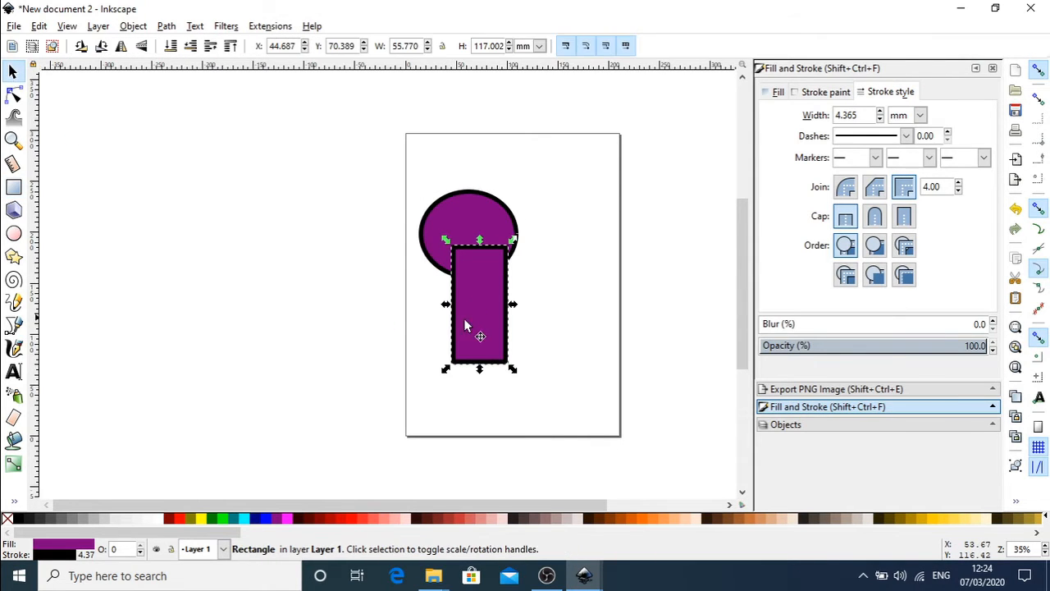
drag(467, 322, 453, 328)
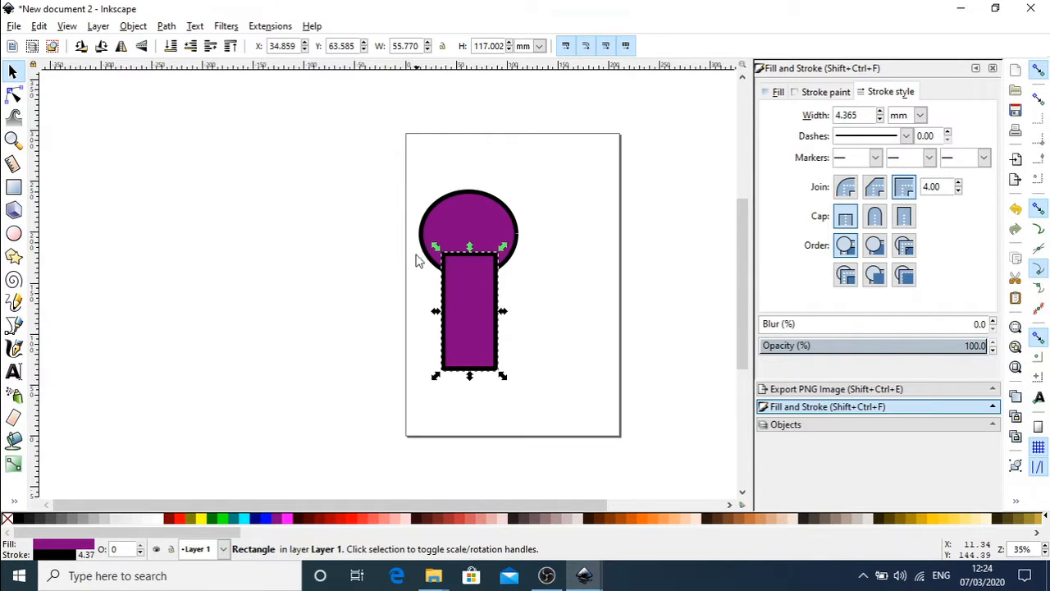
Unite the ellipse and the tall rectangle into one keyhole-shaped path with Union.
drag(335, 153, 582, 408)
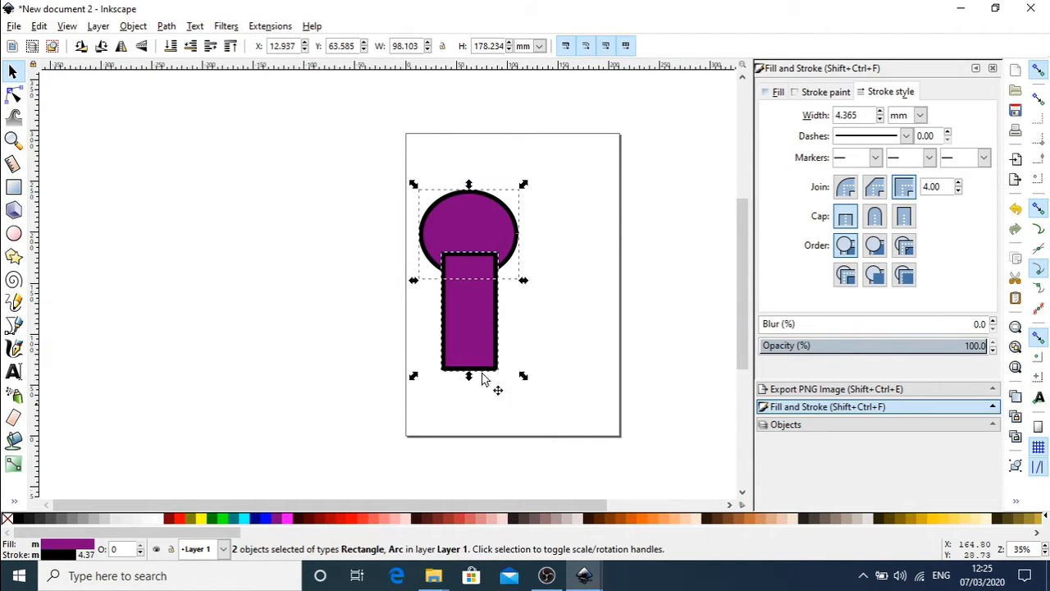
click(167, 26)
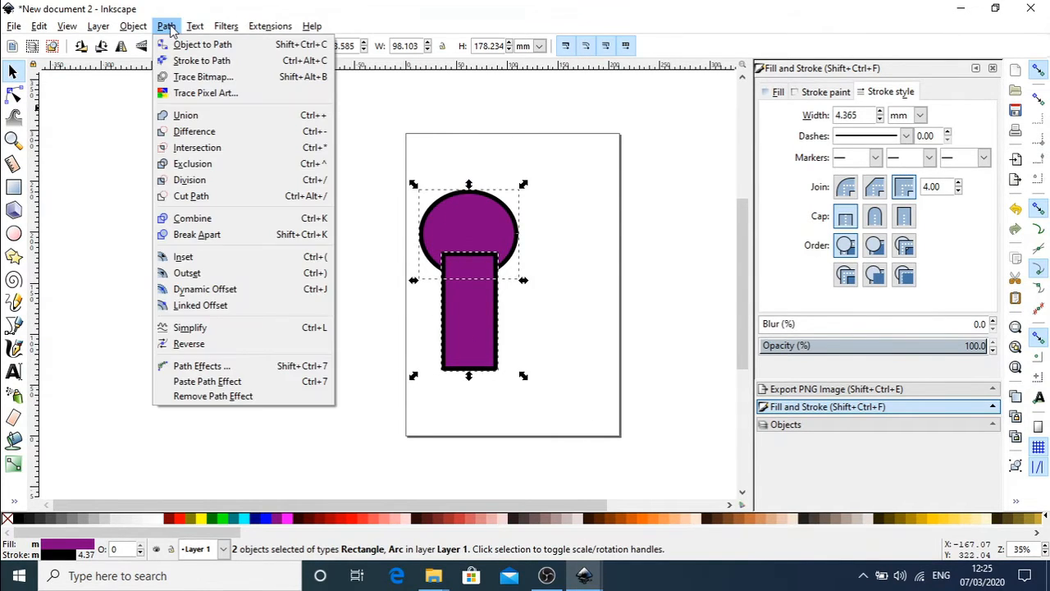
click(193, 115)
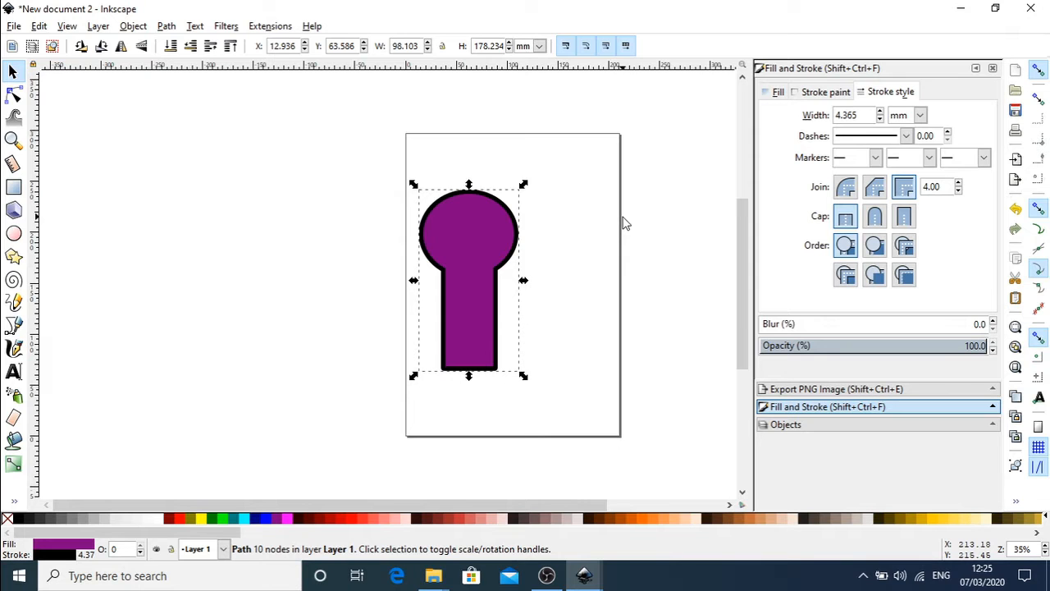
Delete the keyhole-shaped path to clear the page.
click(585, 236)
click(489, 249)
key(Delete)
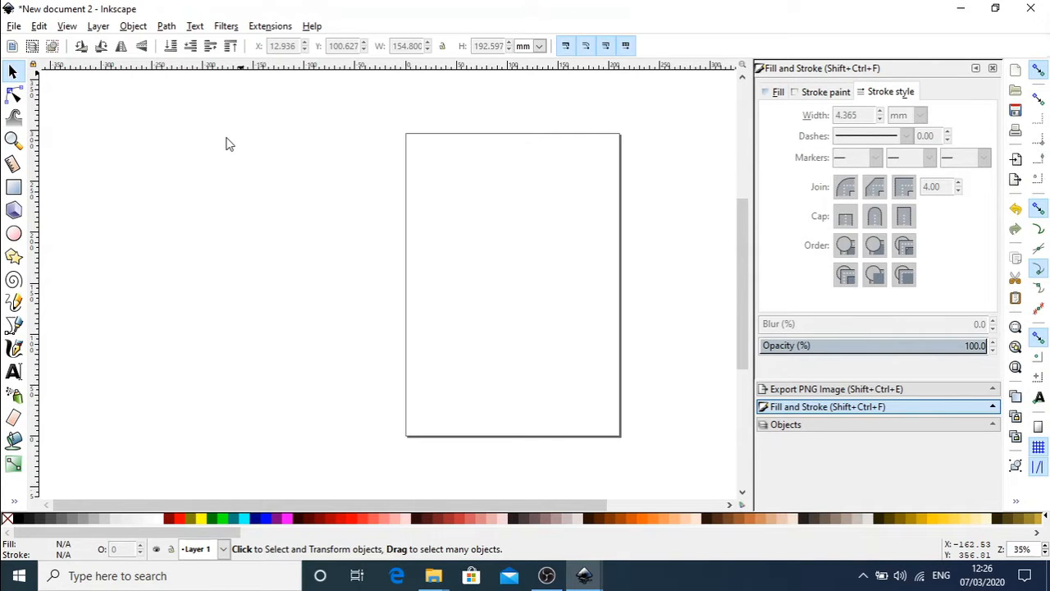
Draw a magenta rectangle beside a larger one about 163 by 198 mm, and fill the larger one with Purple (#800080).
click(166, 26)
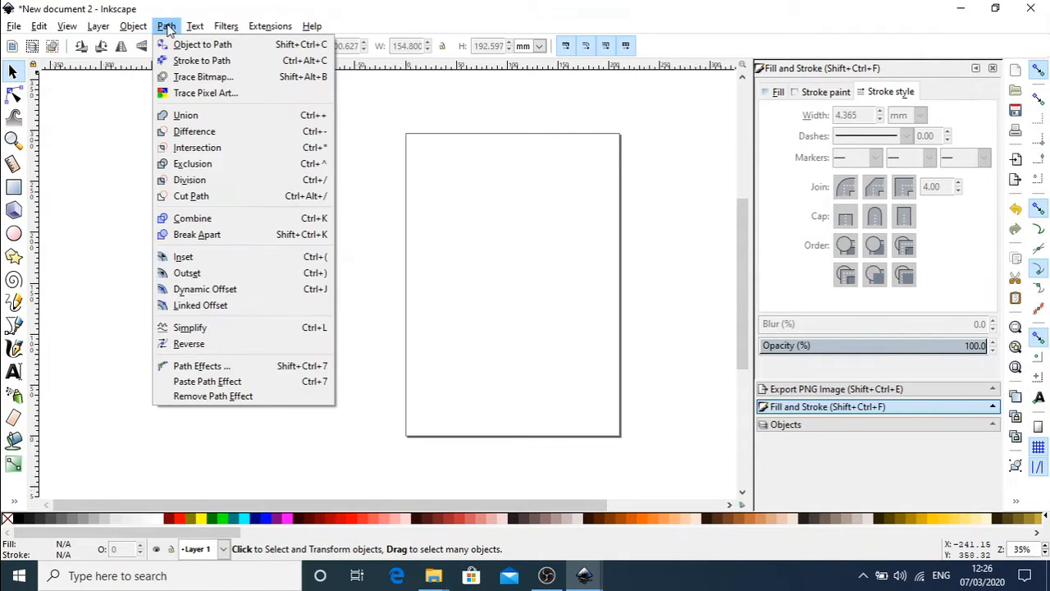
click(109, 163)
click(13, 188)
drag(297, 182, 417, 309)
drag(451, 153, 617, 354)
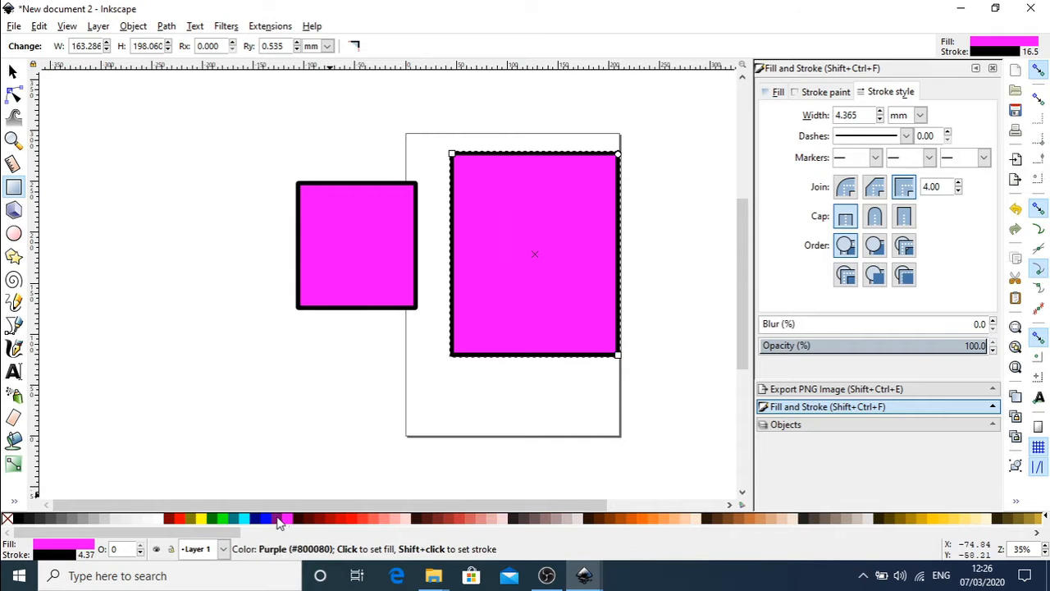
click(282, 519)
Move the magenta rectangle over the purple one's left edge and raise it to the top of the stack.
click(12, 72)
drag(378, 246, 501, 265)
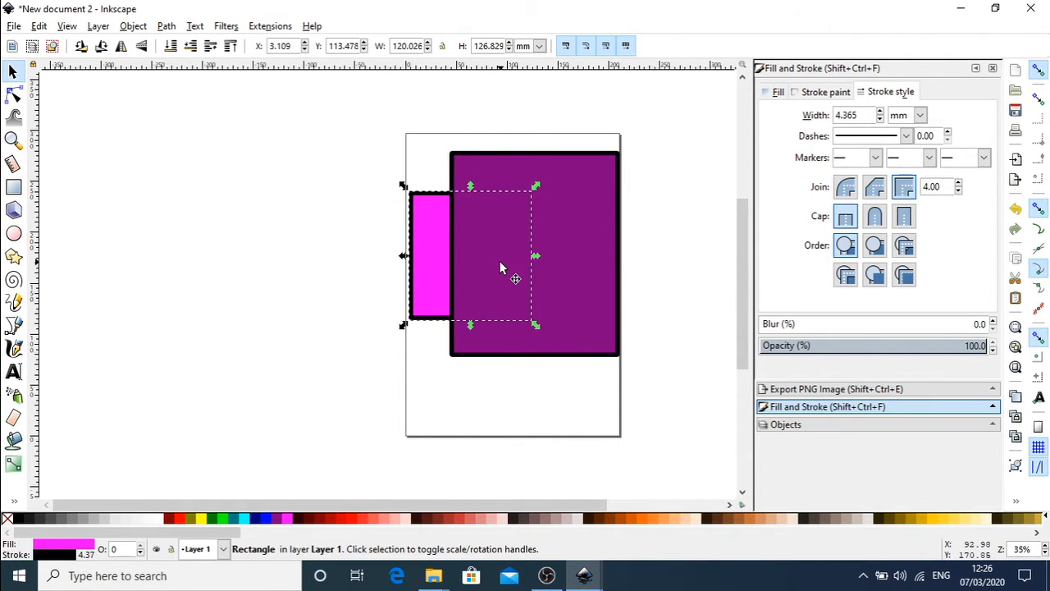
key(Home)
drag(500, 261, 460, 270)
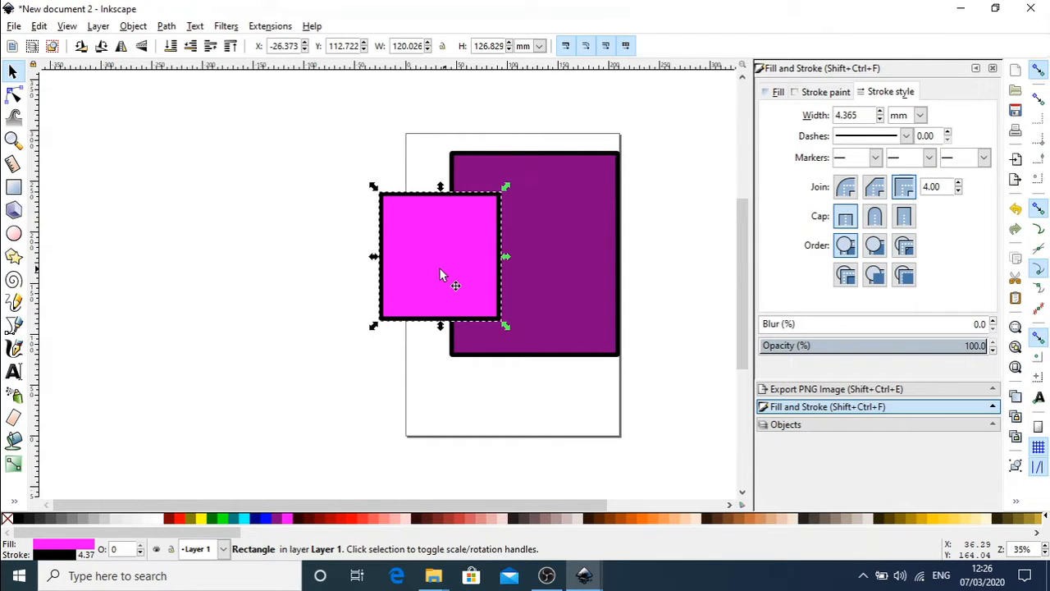
right_click(451, 275)
click(435, 240)
drag(434, 236, 457, 236)
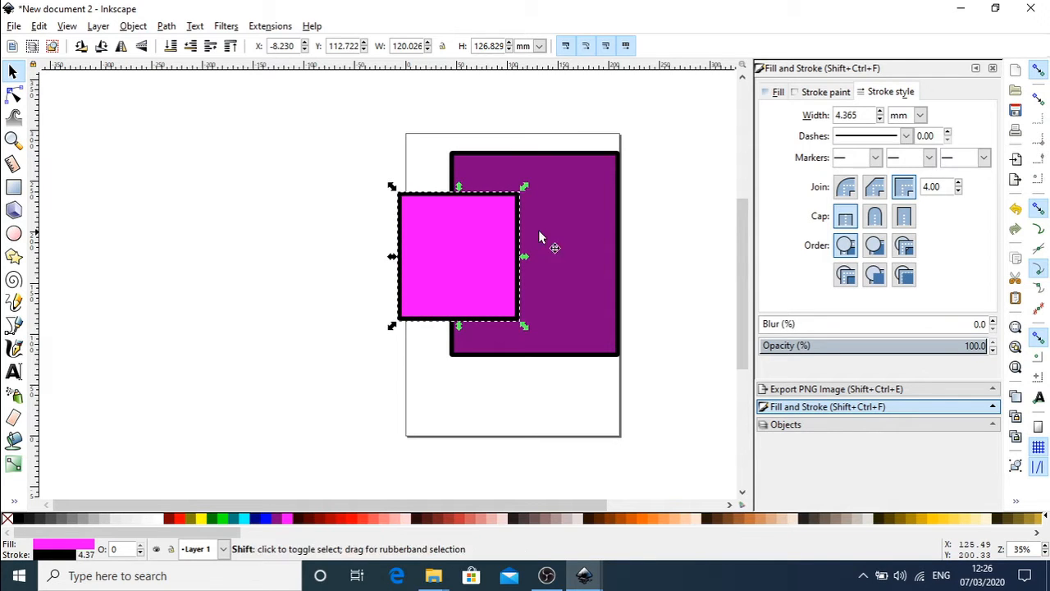
Subtract the front magenta rectangle from the purple one with Difference, and undo the operation.
drag(342, 111, 706, 418)
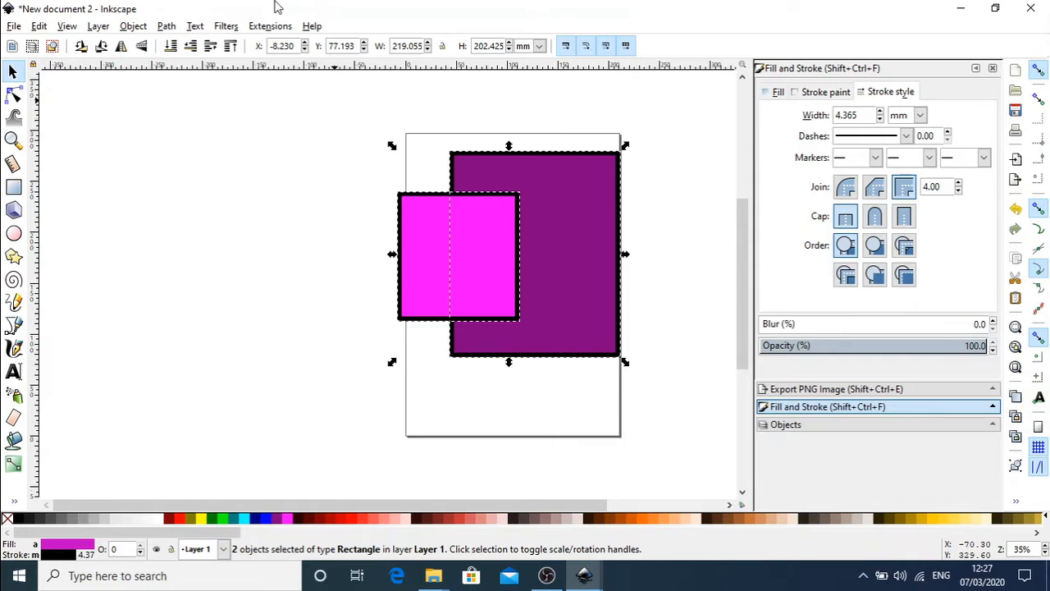
click(167, 26)
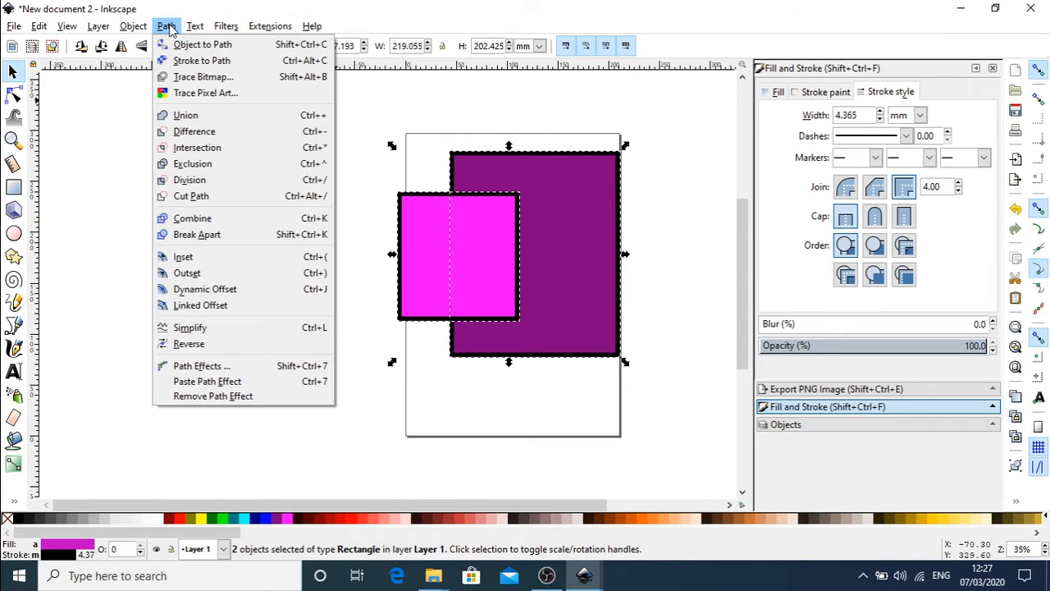
click(194, 132)
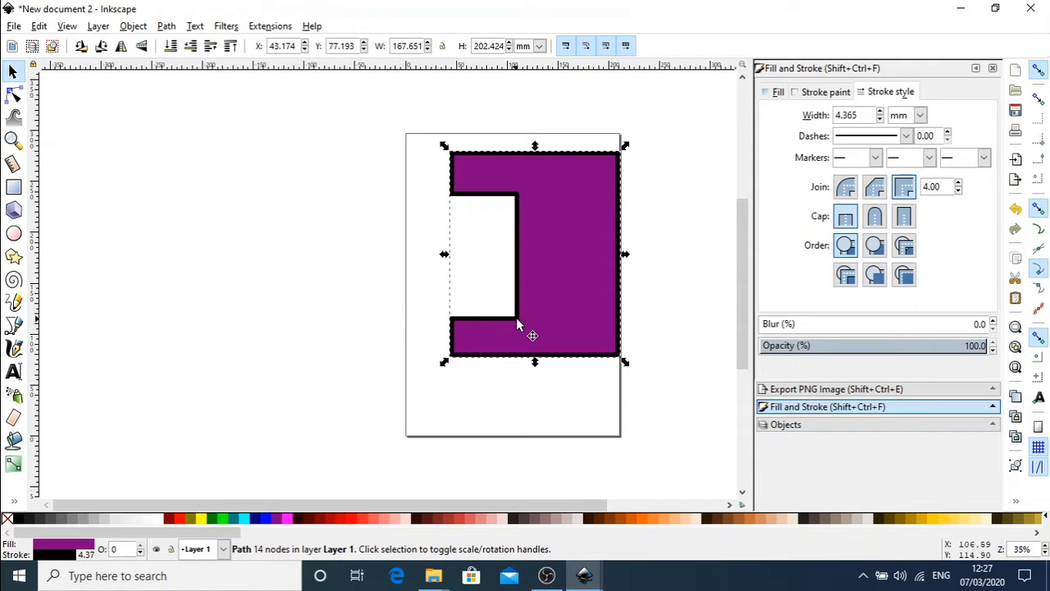
click(468, 272)
click(520, 237)
key(Escape)
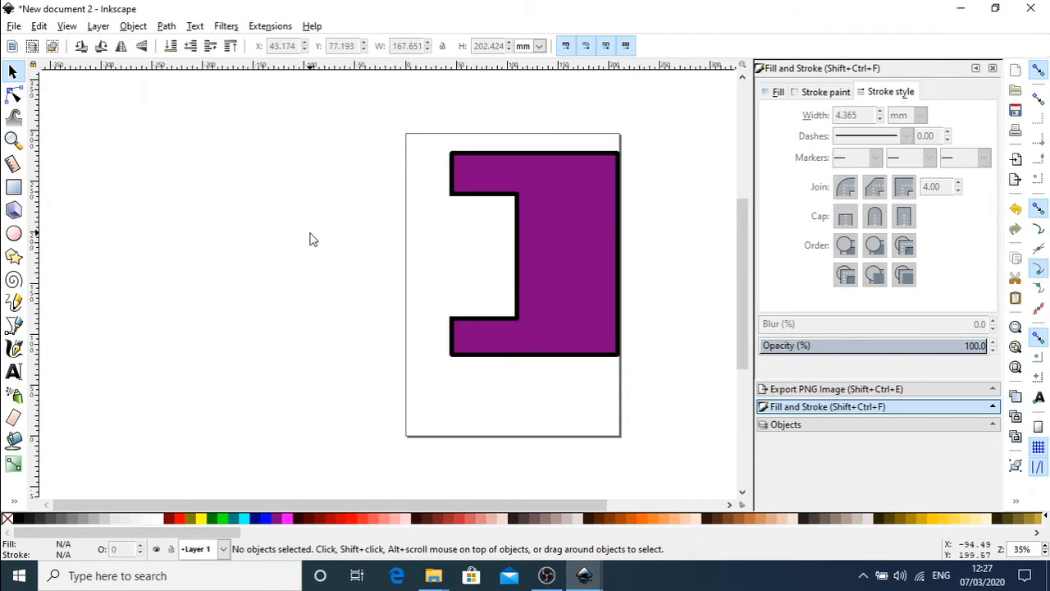
key(ctrl+z)
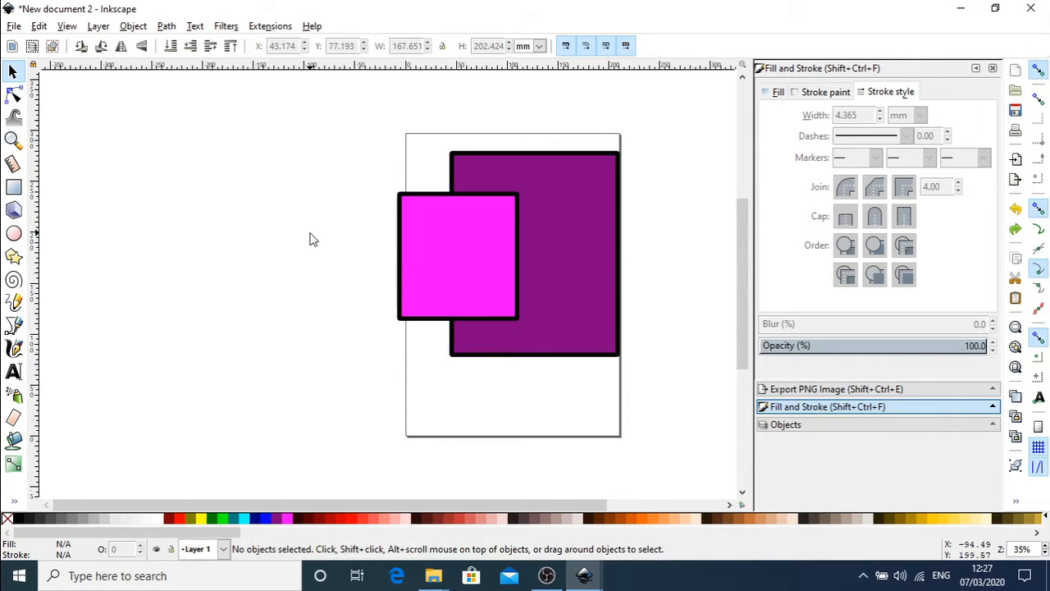
Raise the purple rectangle above the magenta one.
click(575, 253)
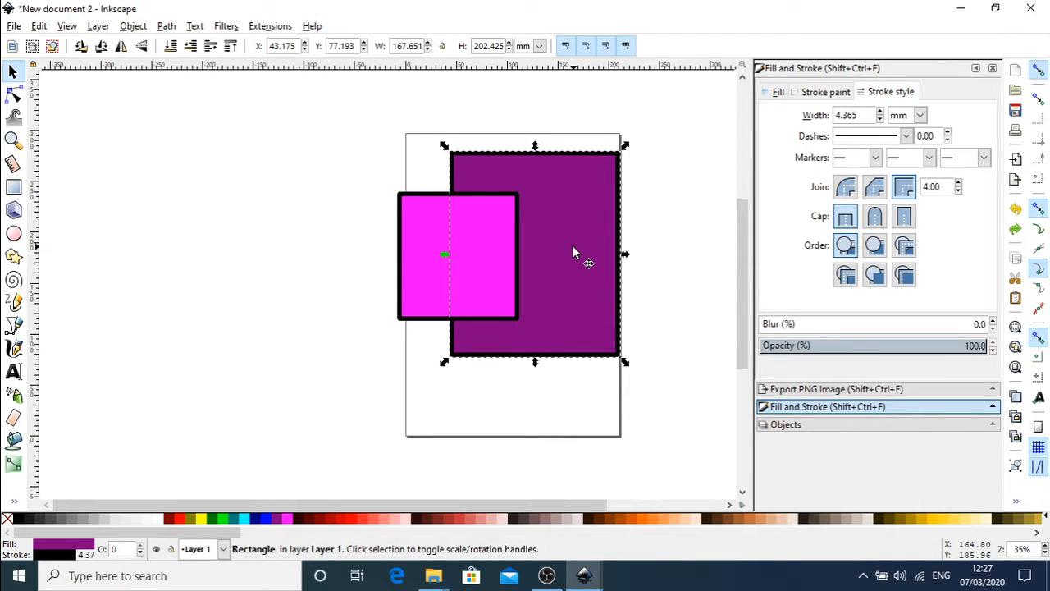
key(Page_Up)
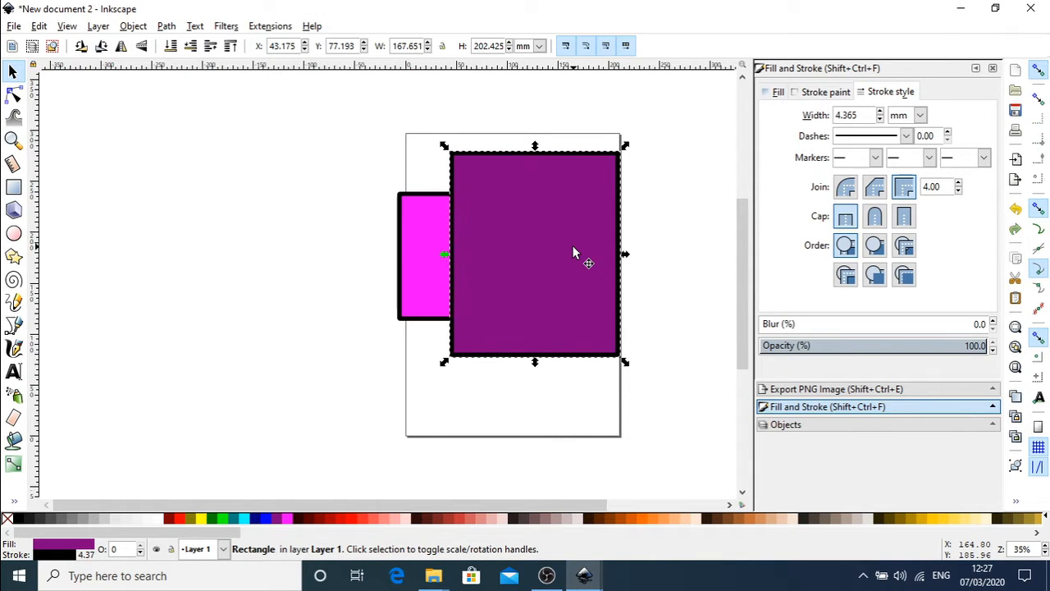
click(517, 242)
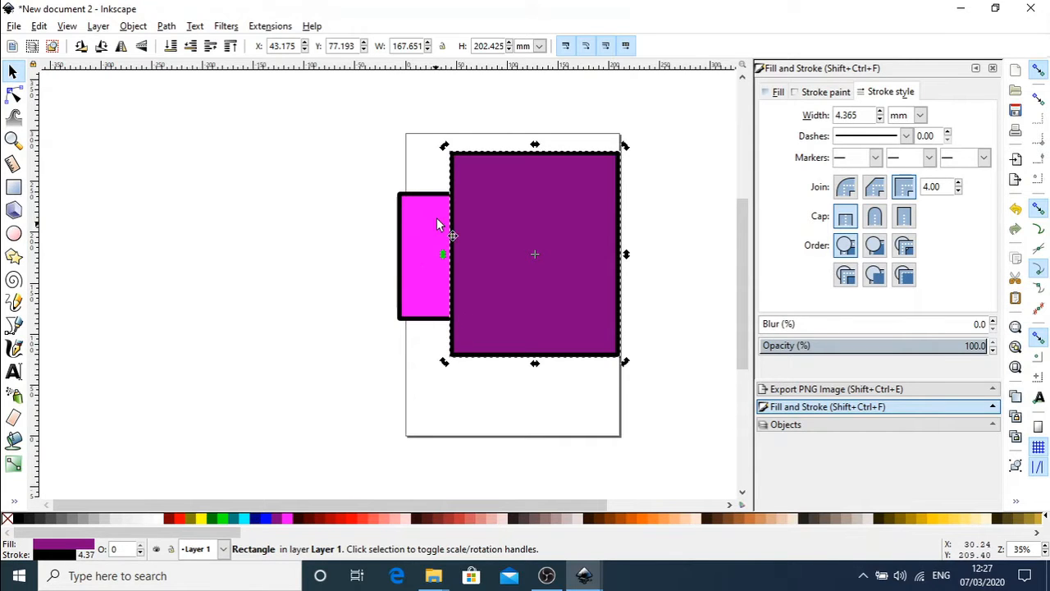
Subtract the front purple rectangle from the magenta one with Difference, and move the remaining strip away from the page.
drag(334, 120, 746, 382)
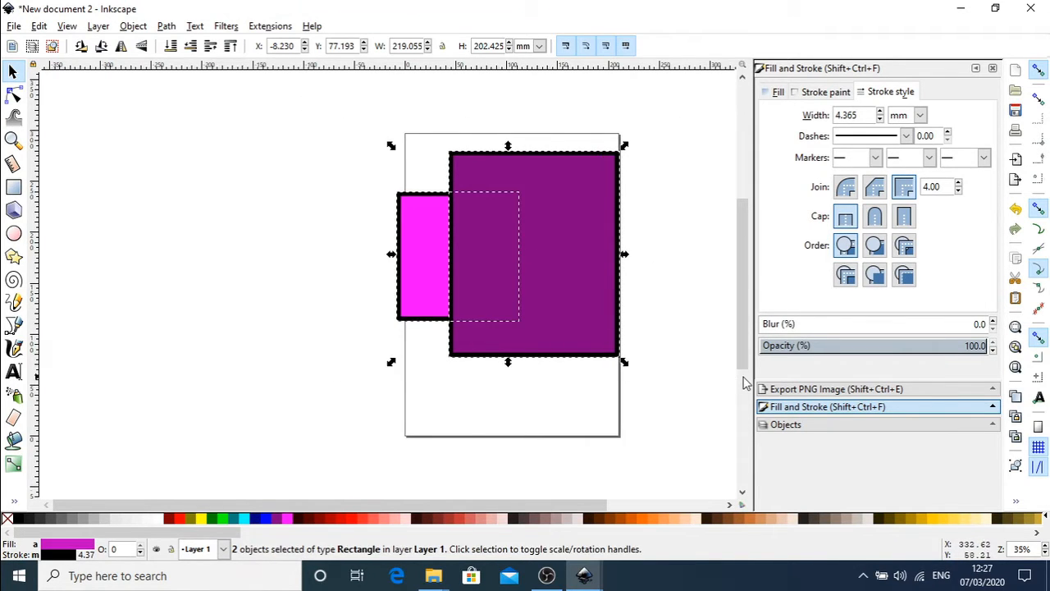
click(167, 27)
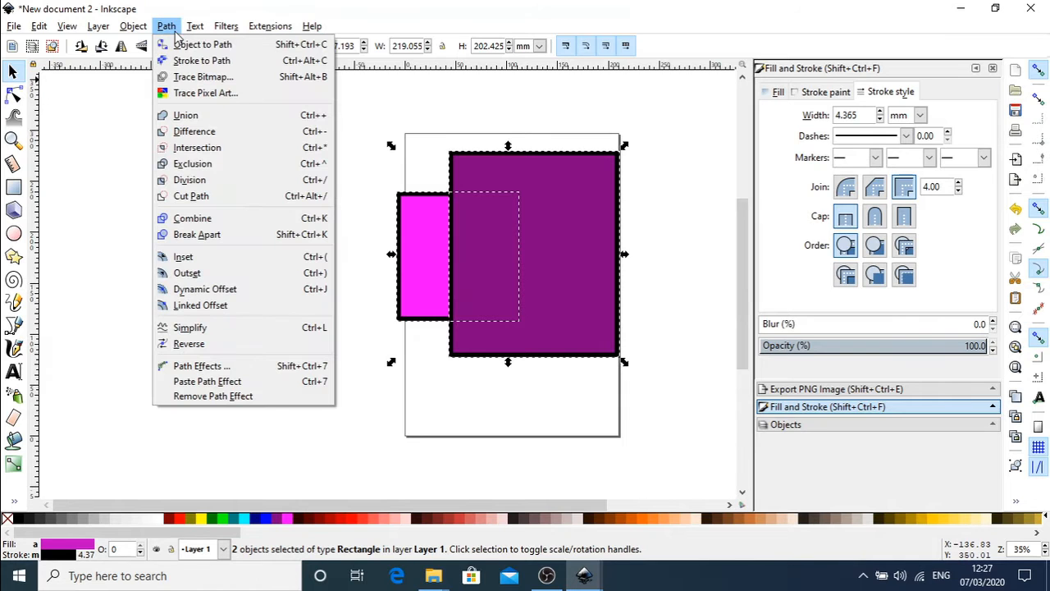
click(194, 132)
drag(401, 242, 341, 250)
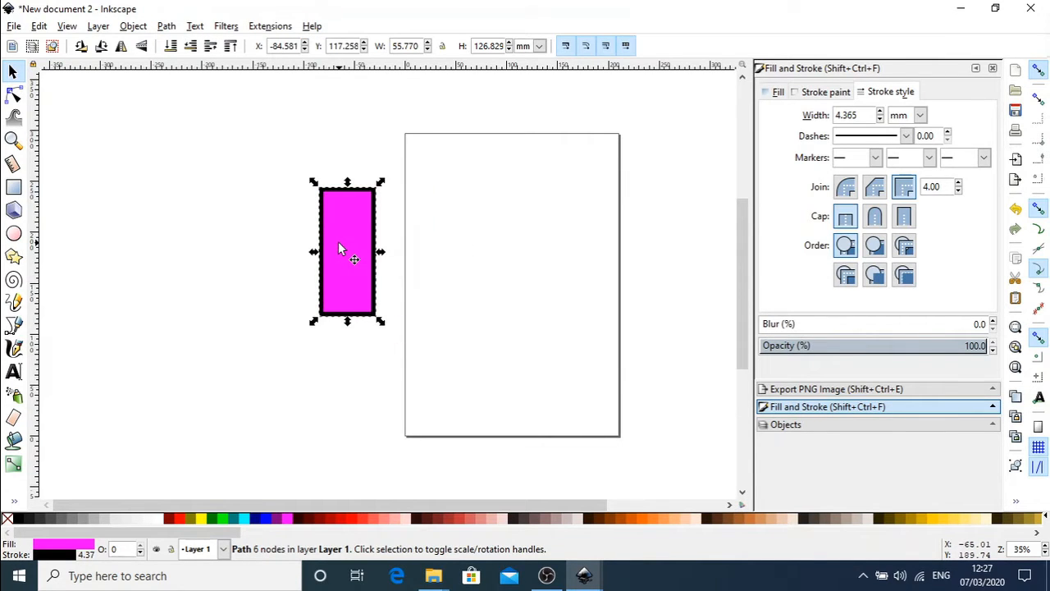
click(264, 210)
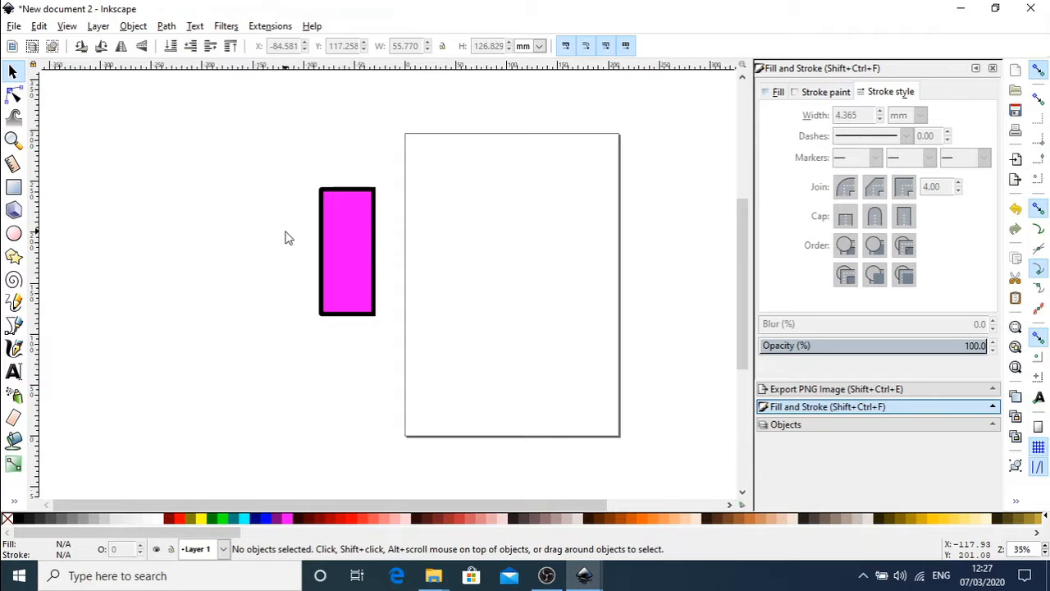
Draw a circle with a radius of about 61 mm to the left of the magenta strip, and delete the strip.
click(15, 235)
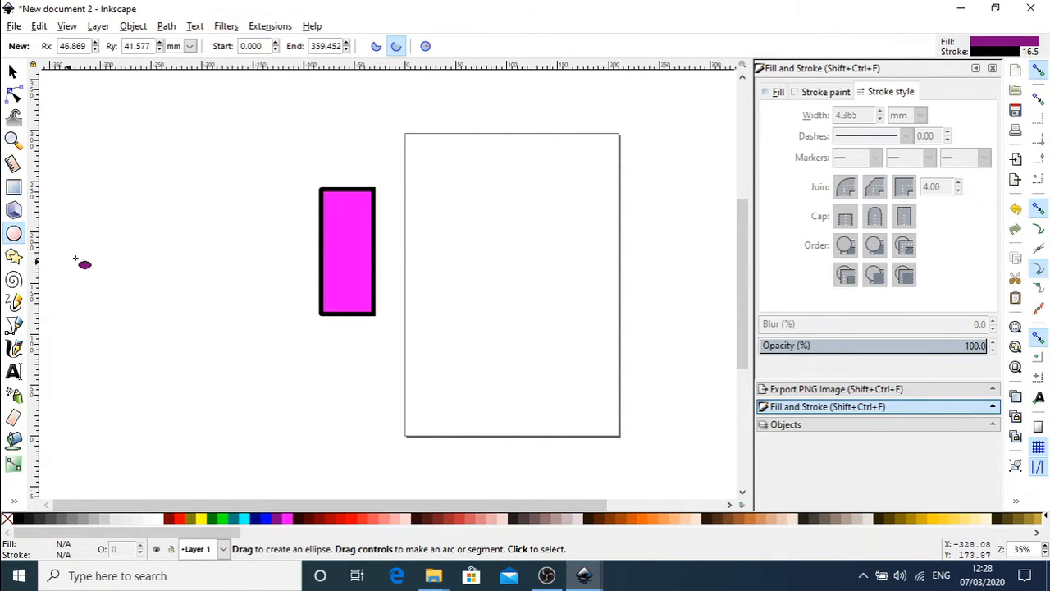
drag(116, 227, 246, 353)
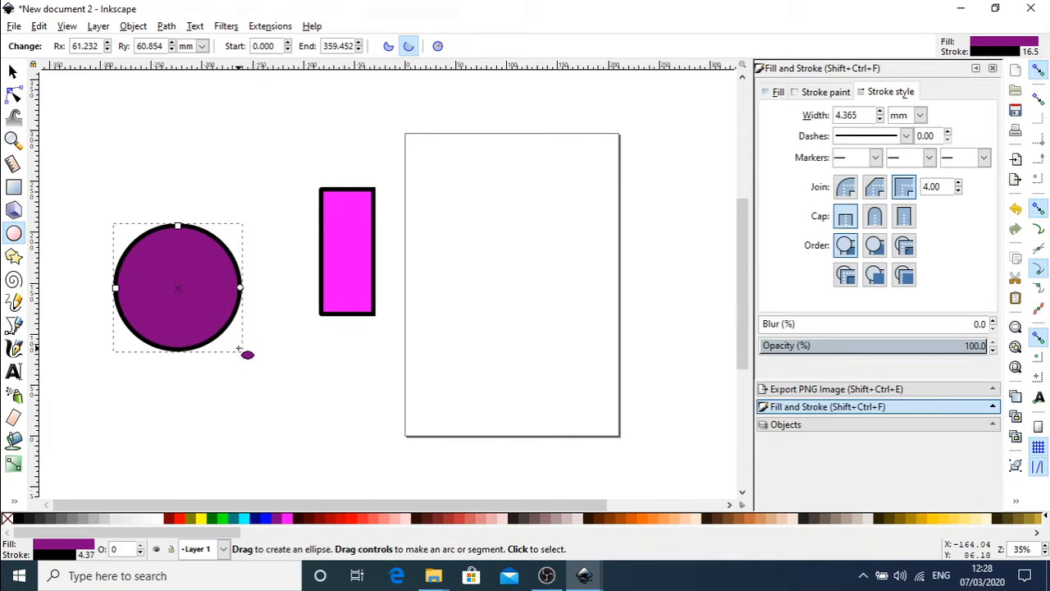
click(12, 72)
click(352, 207)
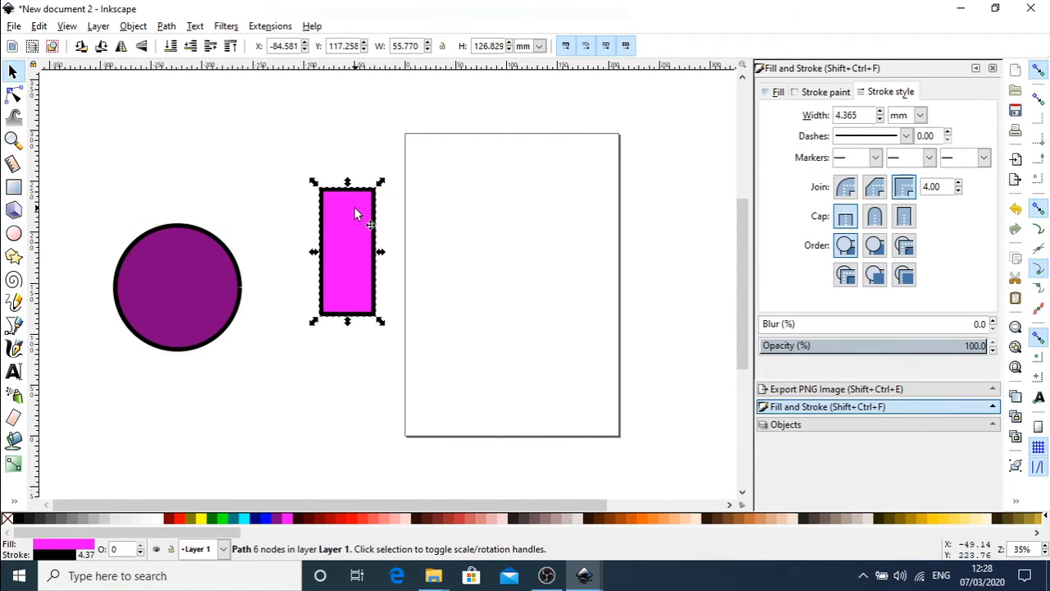
key(Delete)
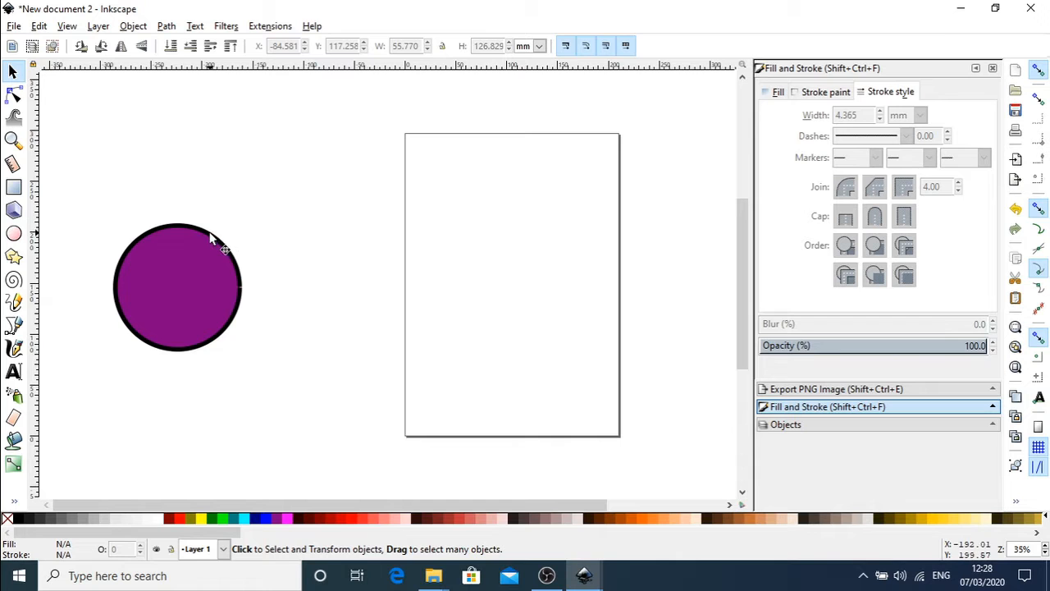
Move the circle closer to the page and fill it with yellow.
drag(209, 238, 339, 242)
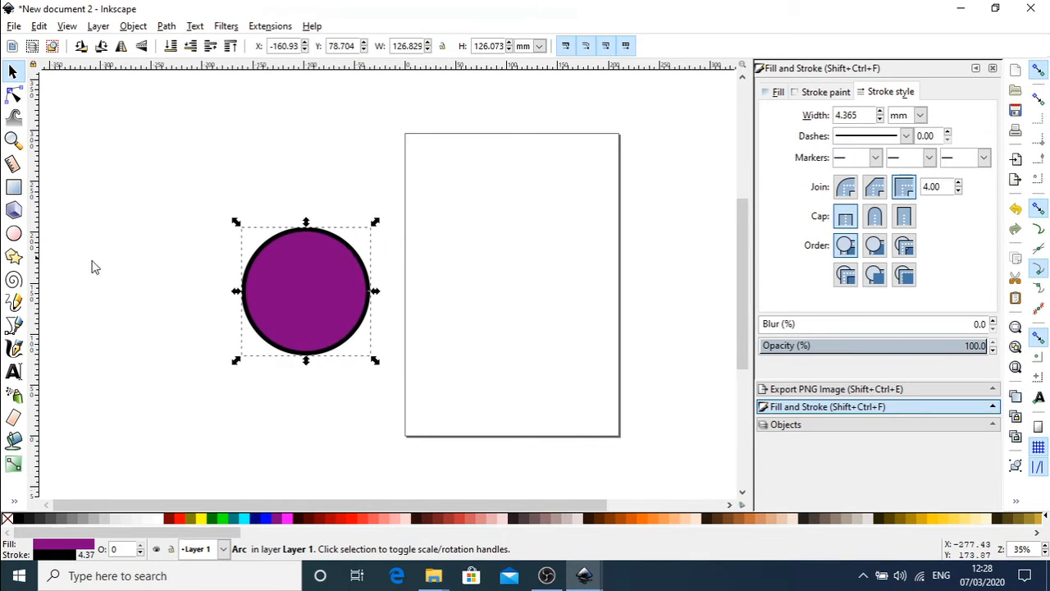
click(206, 518)
Draw a square with sides of about 101 mm on the page and rotate it 45° into a diamond.
click(13, 187)
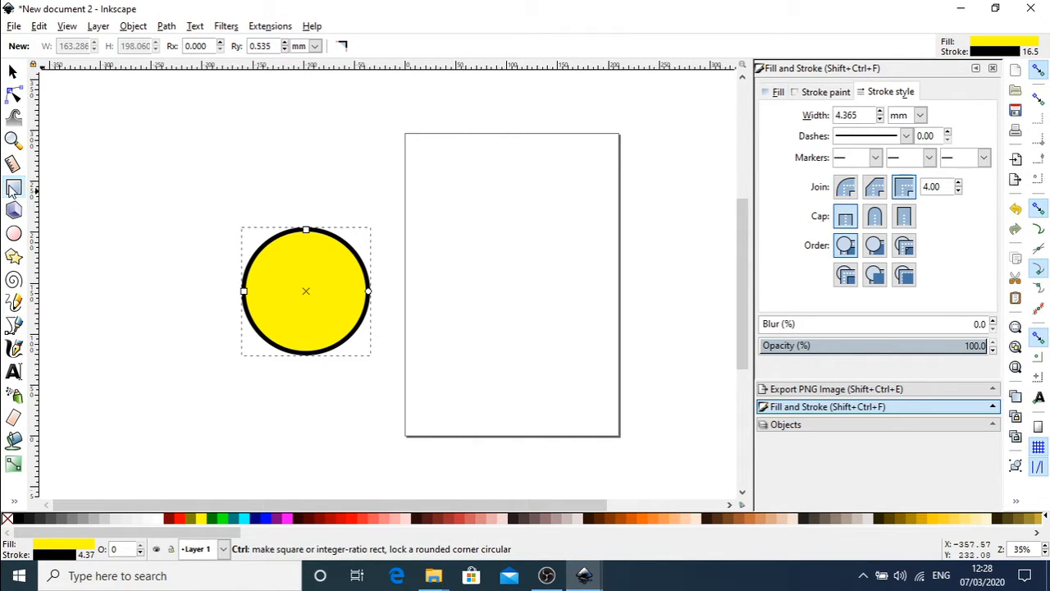
drag(444, 223, 548, 348)
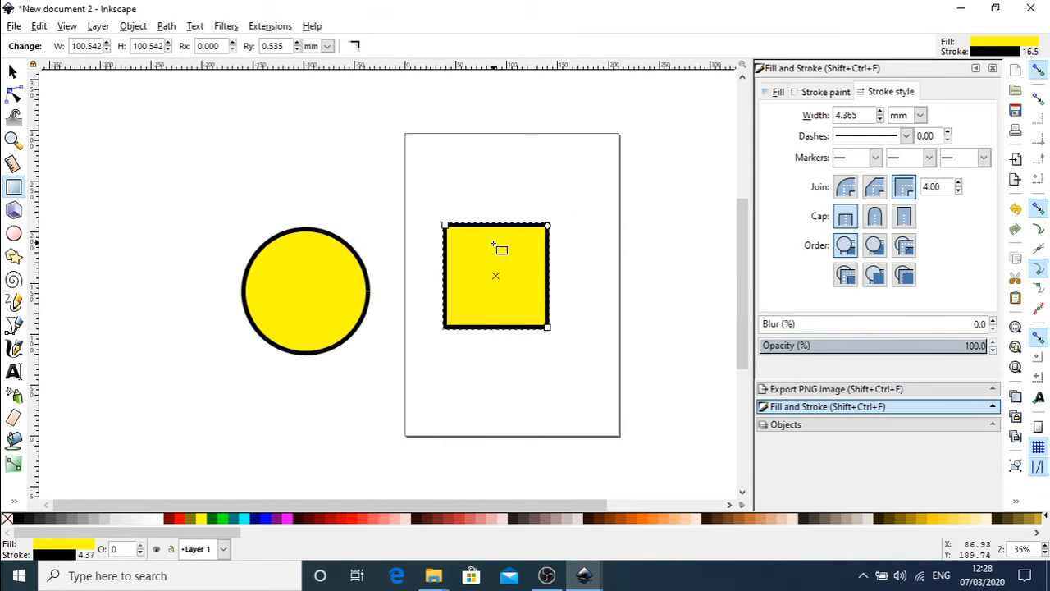
click(13, 72)
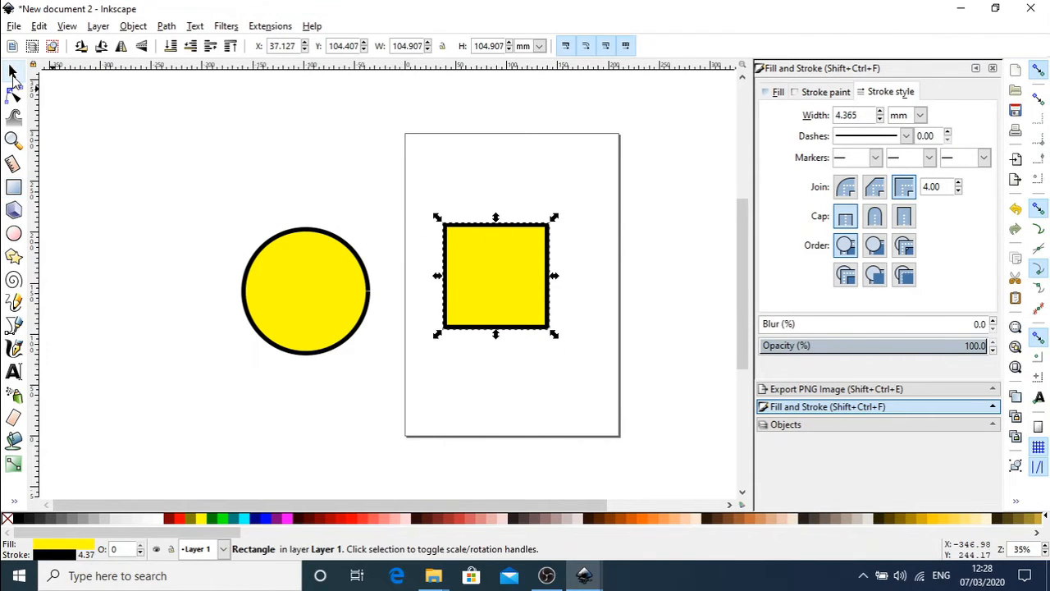
click(503, 310)
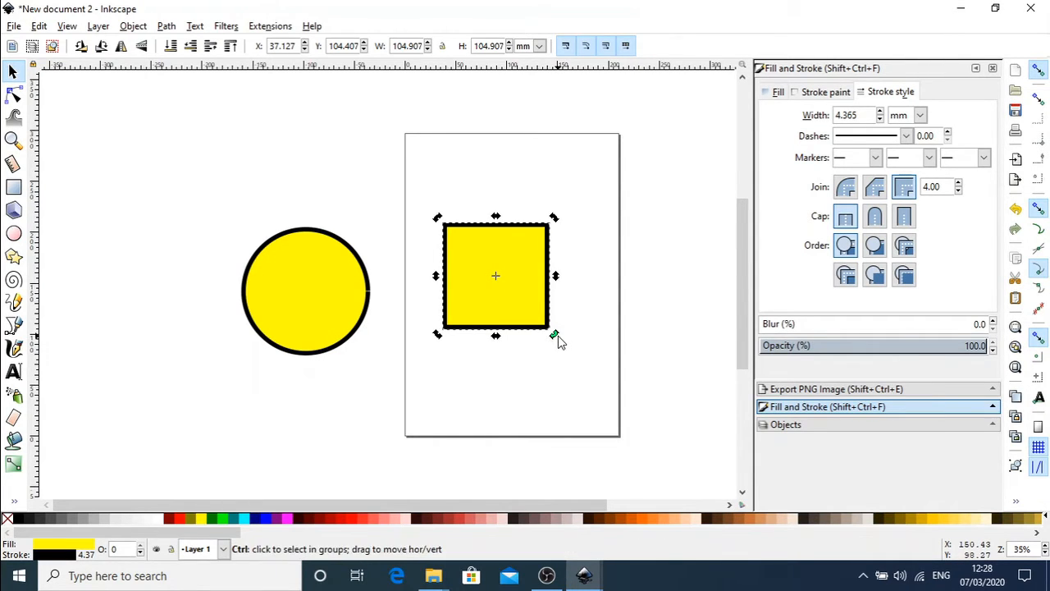
drag(555, 343, 589, 277)
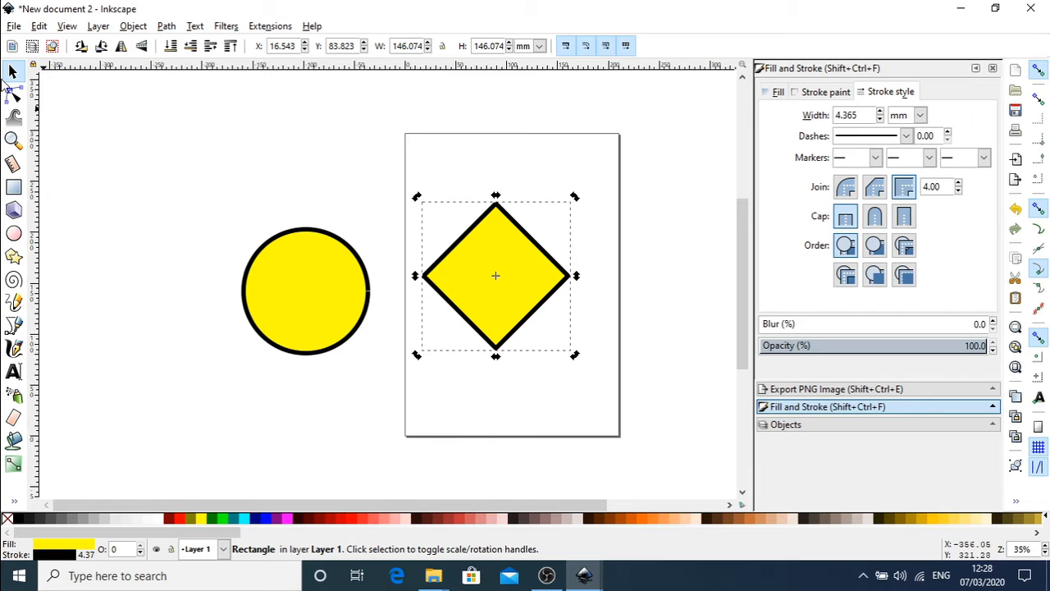
Place the diamond over the circle's right side and subtract it with Difference to form a Pac-Man shape.
drag(519, 289, 396, 310)
shift+click(286, 311)
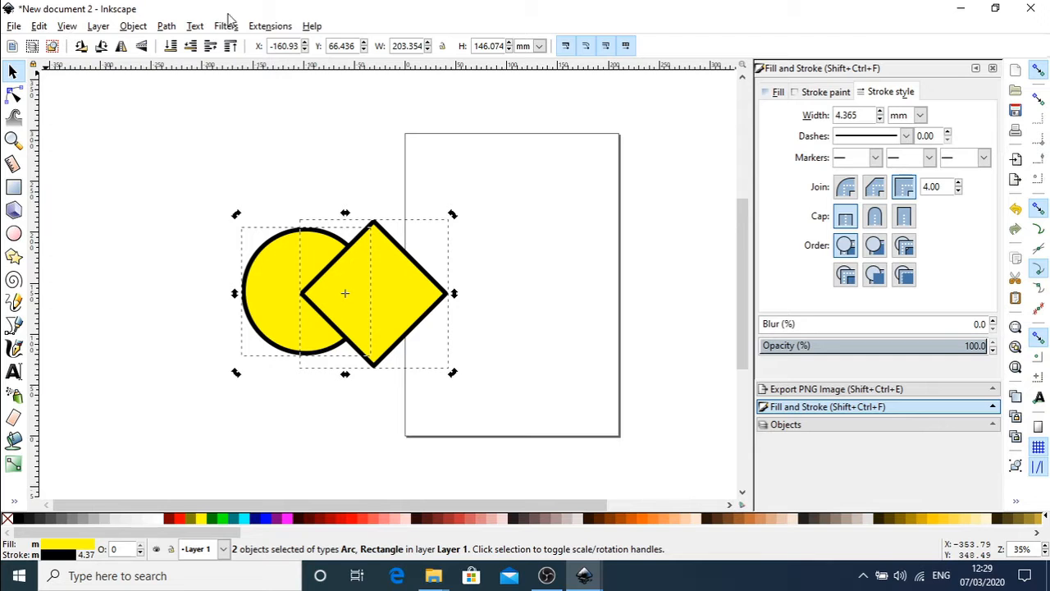
click(167, 26)
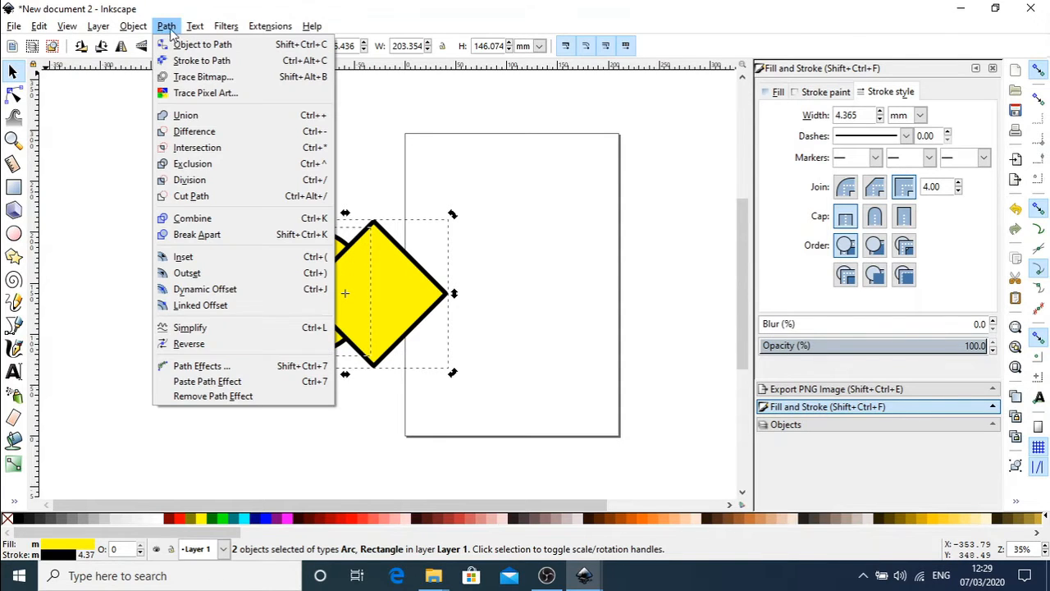
click(195, 132)
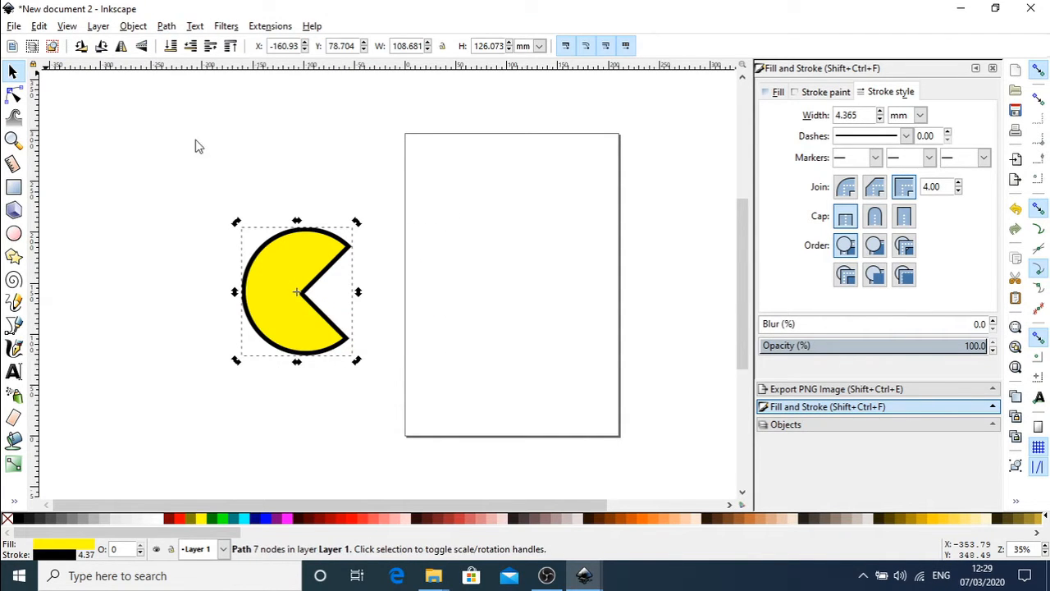
drag(281, 294, 300, 331)
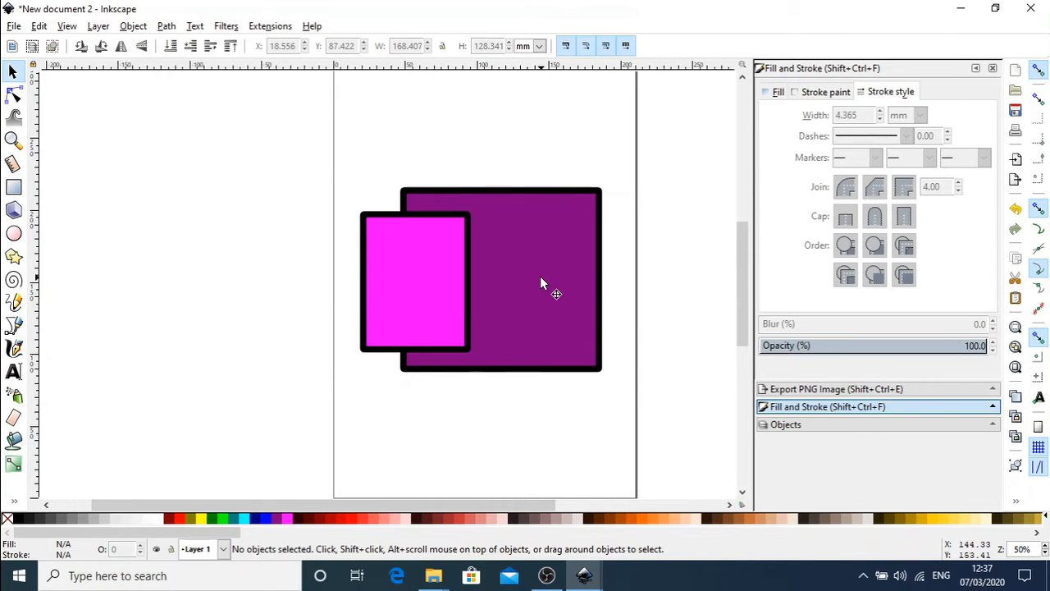
Intersect the overlapping magenta and purple rectangles, with the magenta one in front, and move the resulting strip slightly to the left.
click(419, 295)
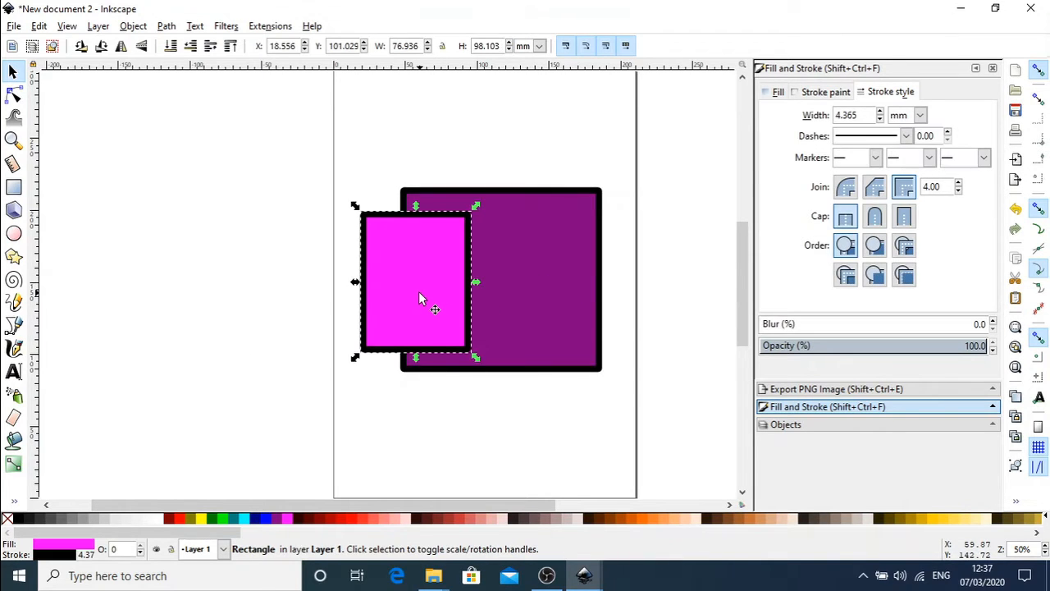
click(517, 298)
click(422, 307)
drag(246, 144, 673, 408)
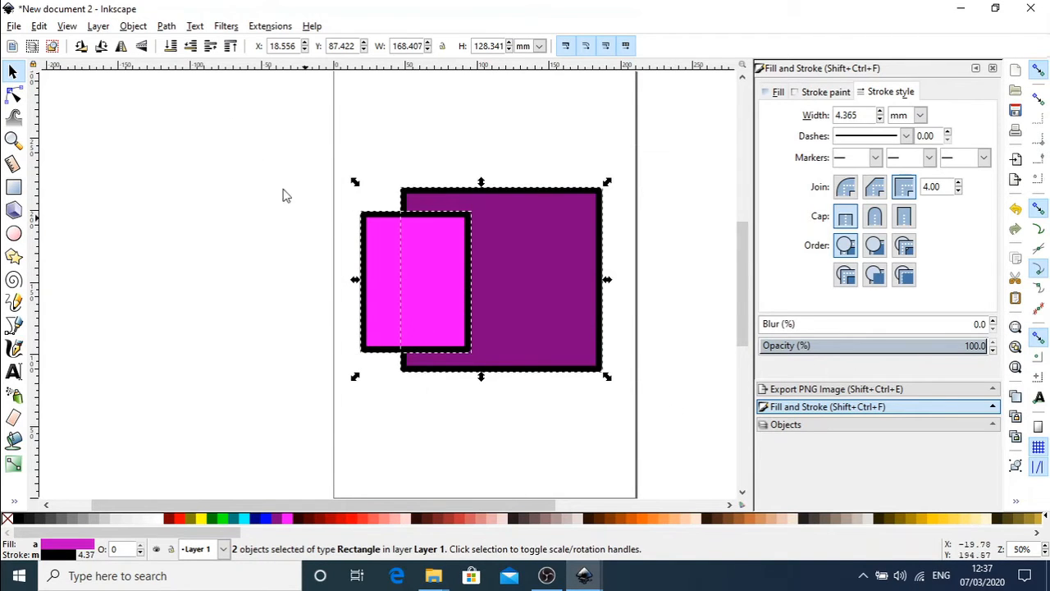
click(166, 27)
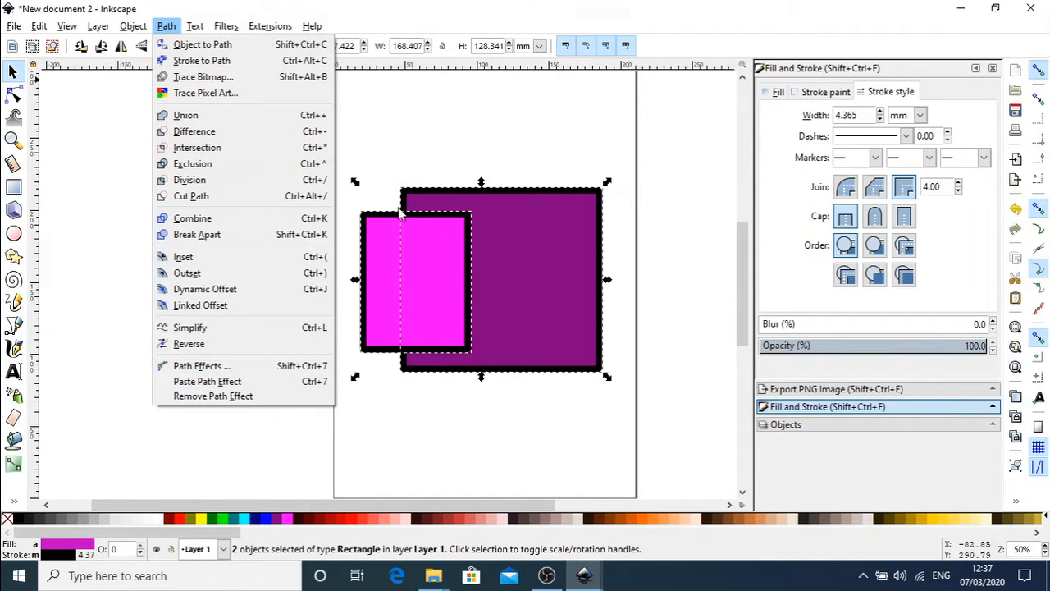
click(380, 185)
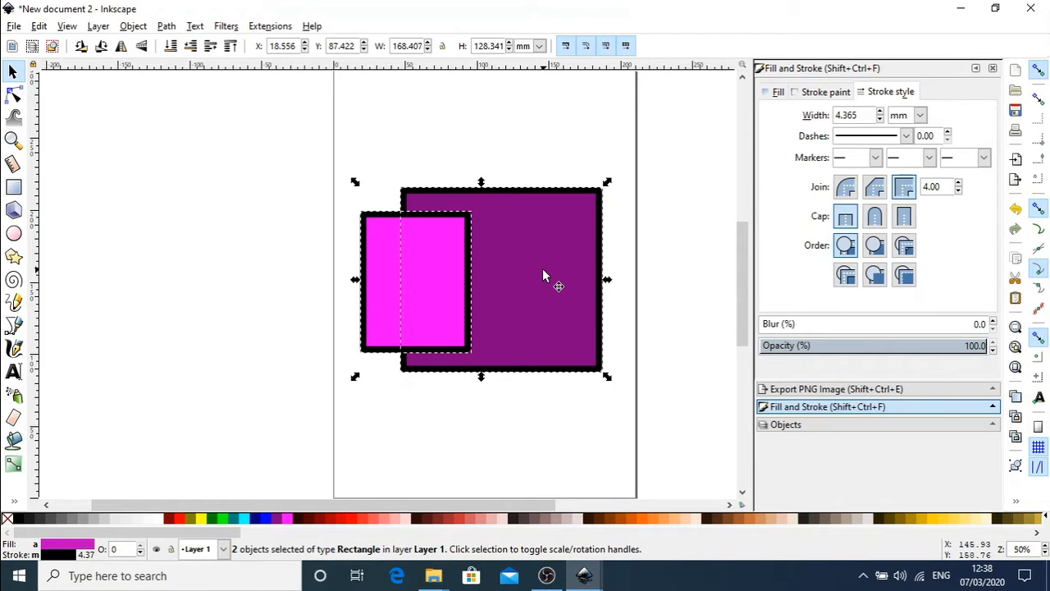
click(377, 289)
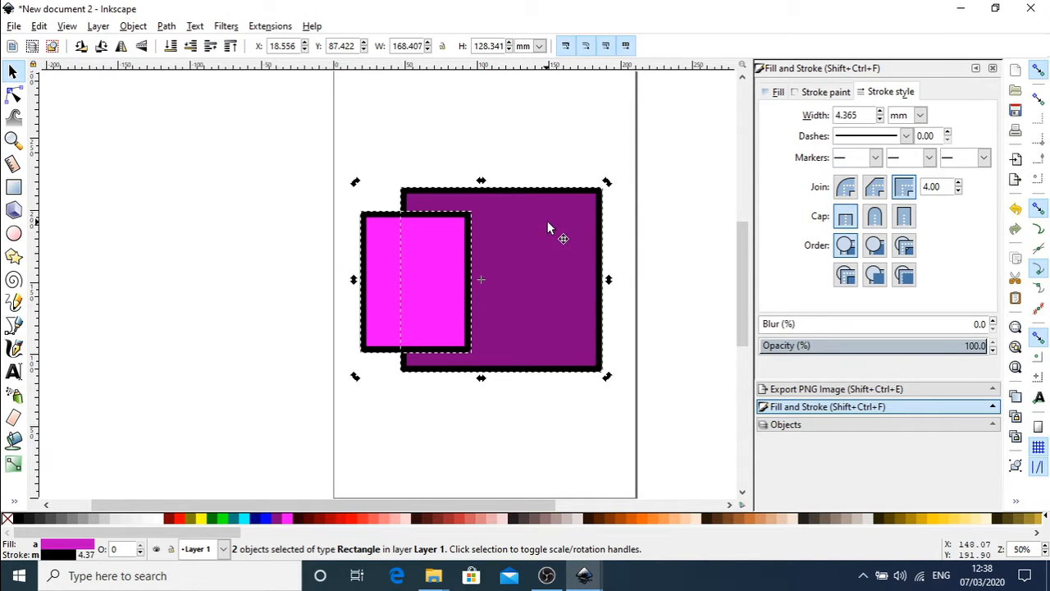
click(166, 27)
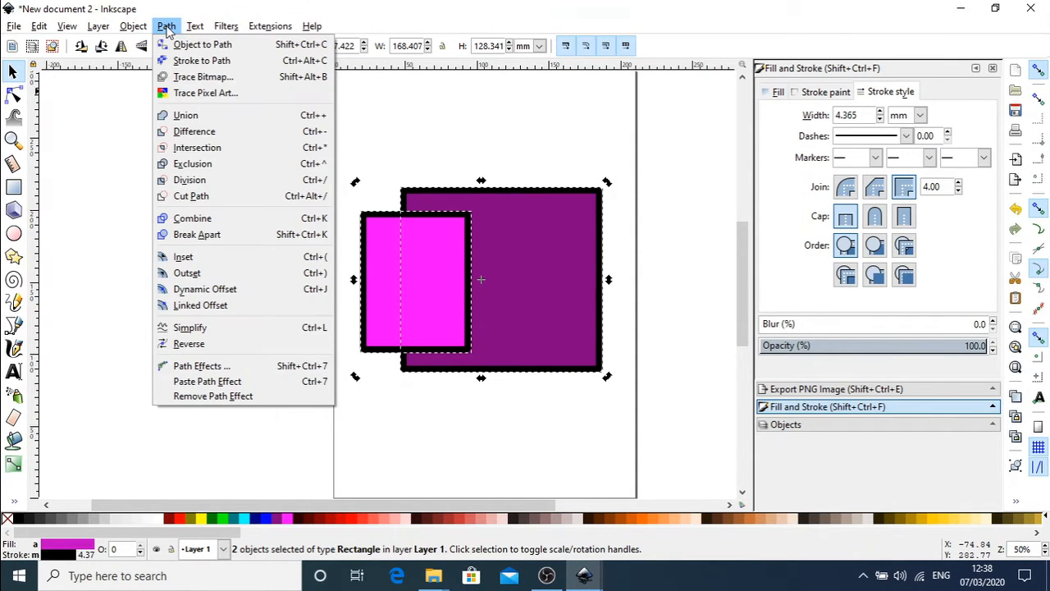
click(197, 145)
drag(439, 247, 409, 244)
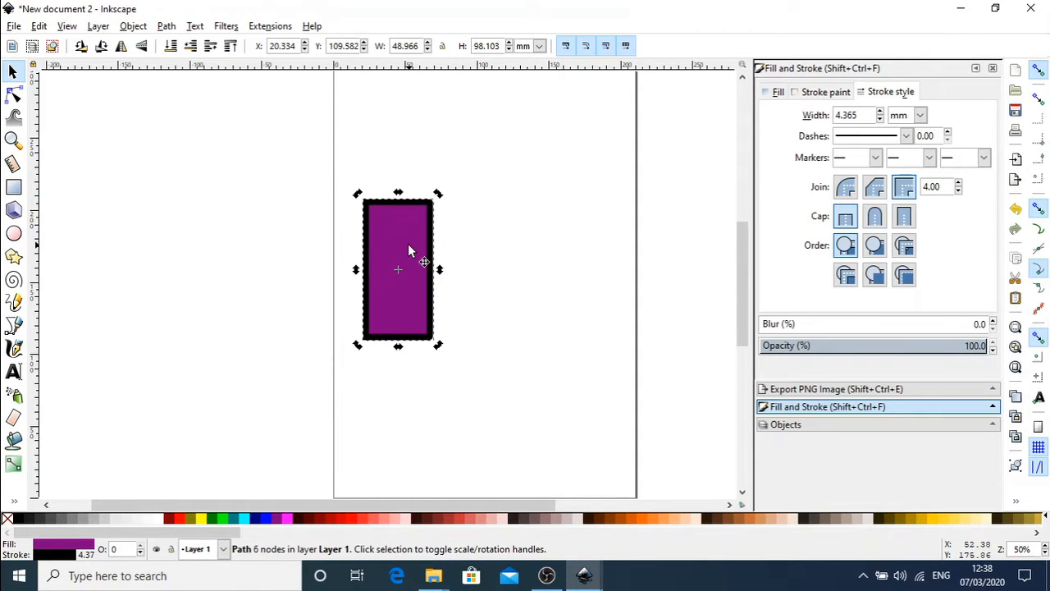
Cut the intersected purple strip and undo back to the two original overlapping rectangles.
key(ctrl+x)
key(ctrl+z)
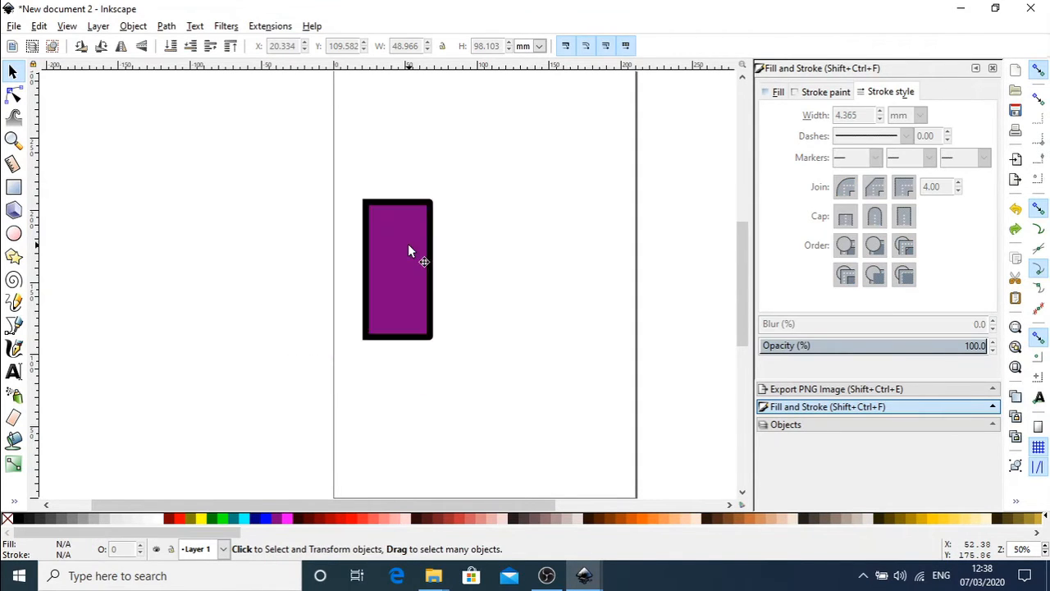
key(ctrl+z)
key(ctrl+z)
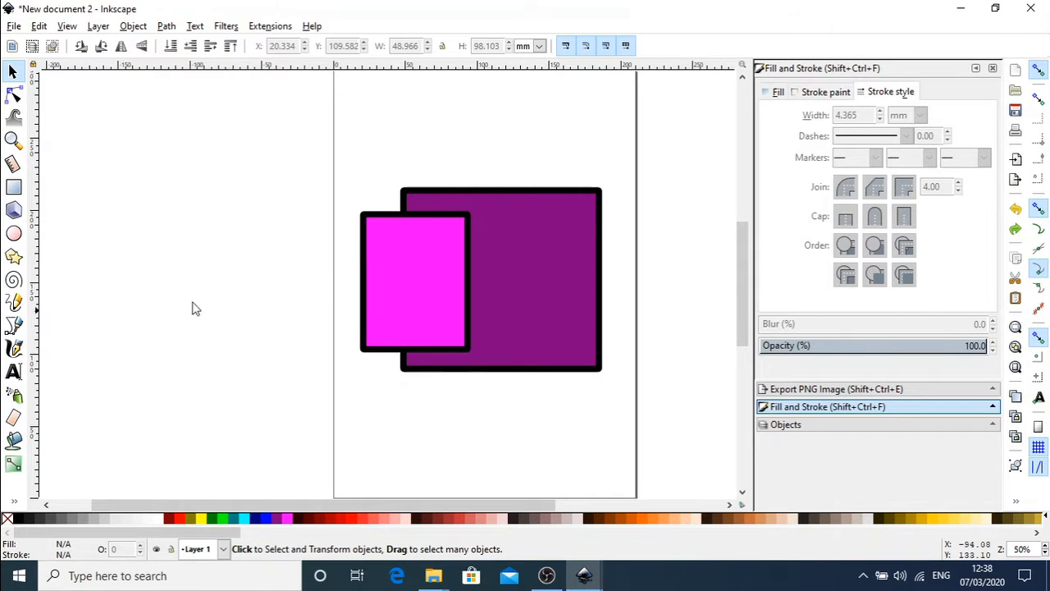
Paste the purple intersection strip outside the page, move it farther from the rectangles, and delete it.
key(ctrl)
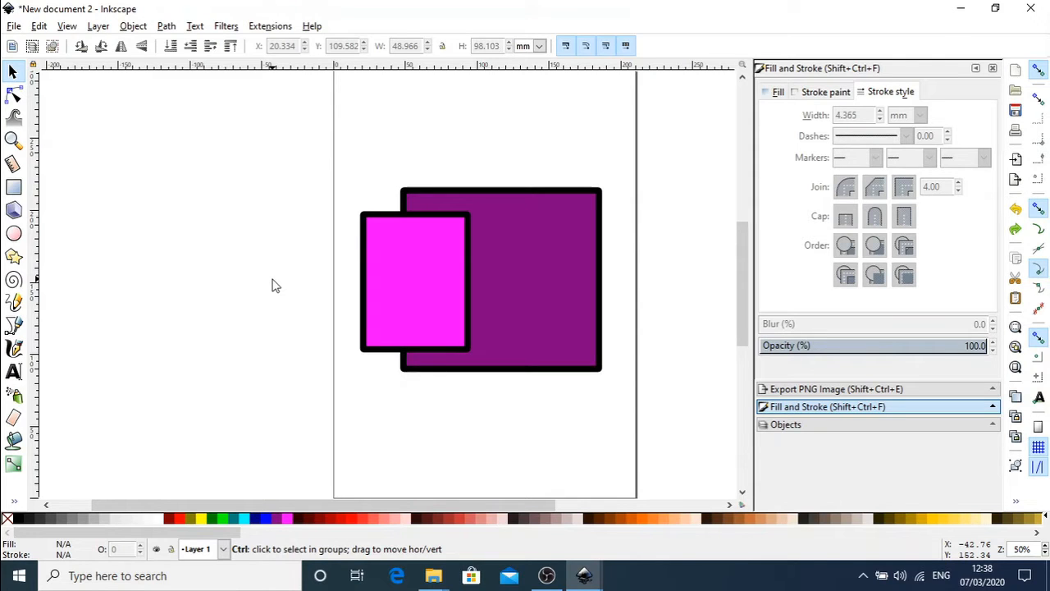
key(ctrl+v)
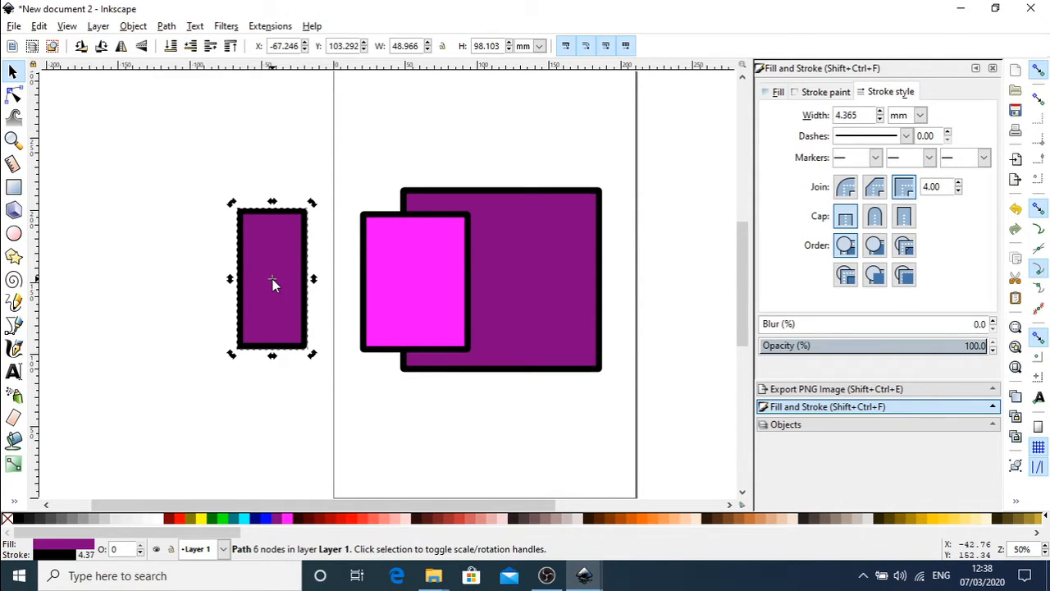
drag(255, 281, 205, 254)
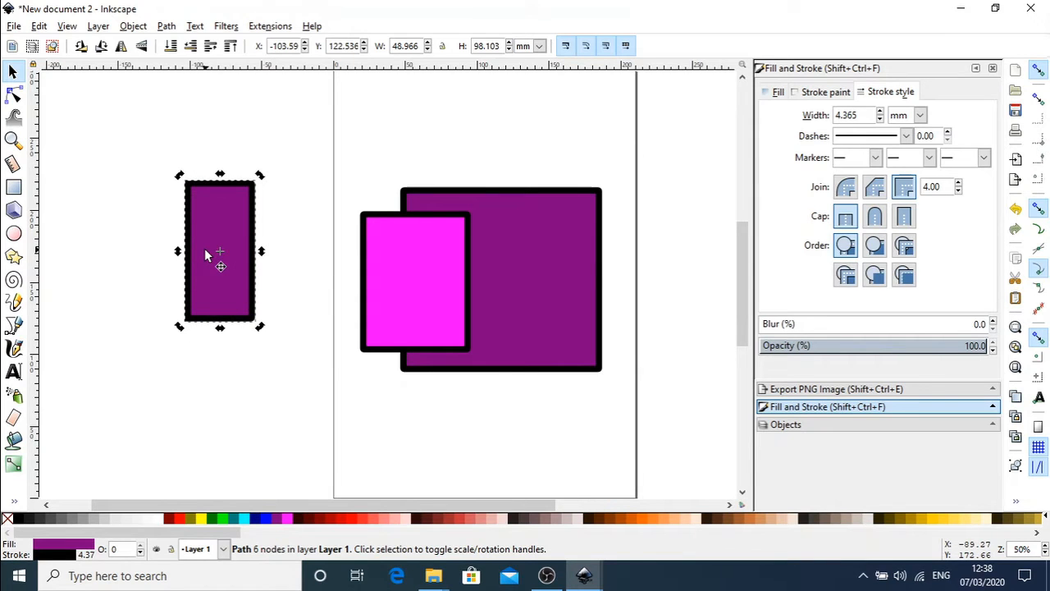
key(Delete)
Raise the purple rectangle in the stacking order so it sits in front of the magenta rectangle.
click(532, 329)
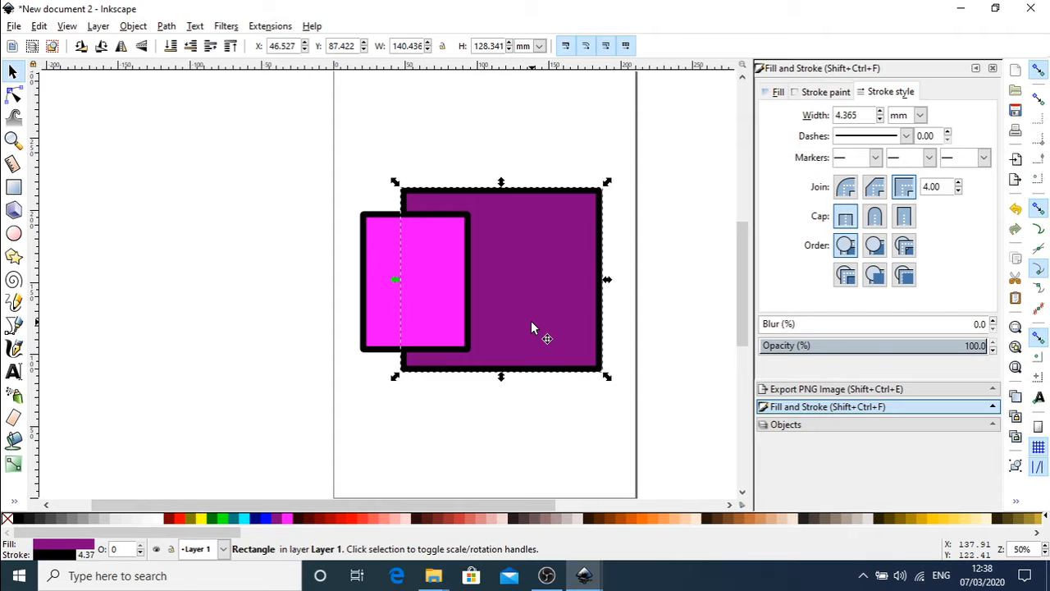
key(Page_Up)
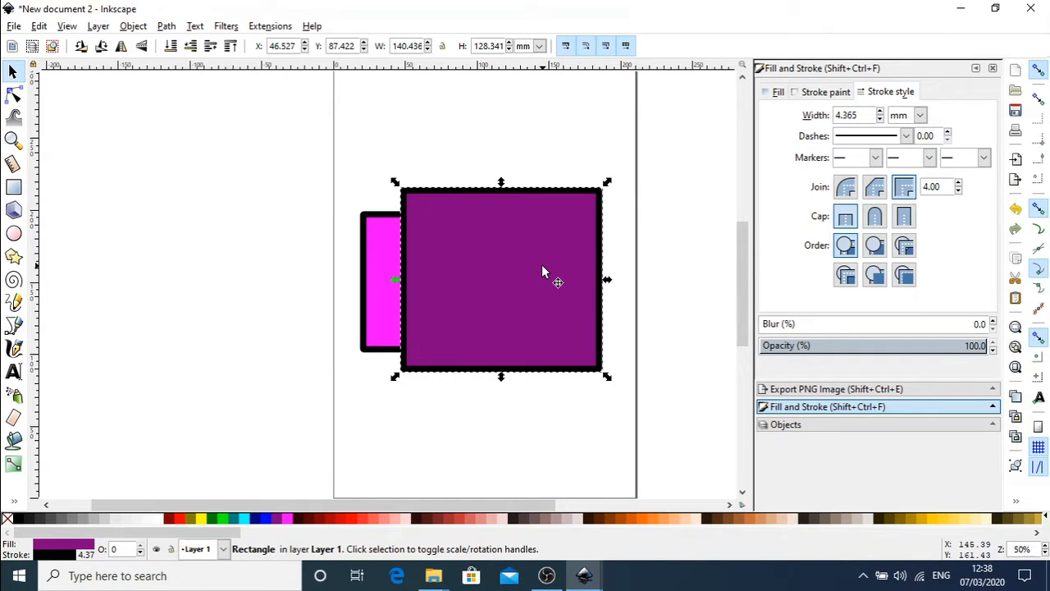
click(385, 317)
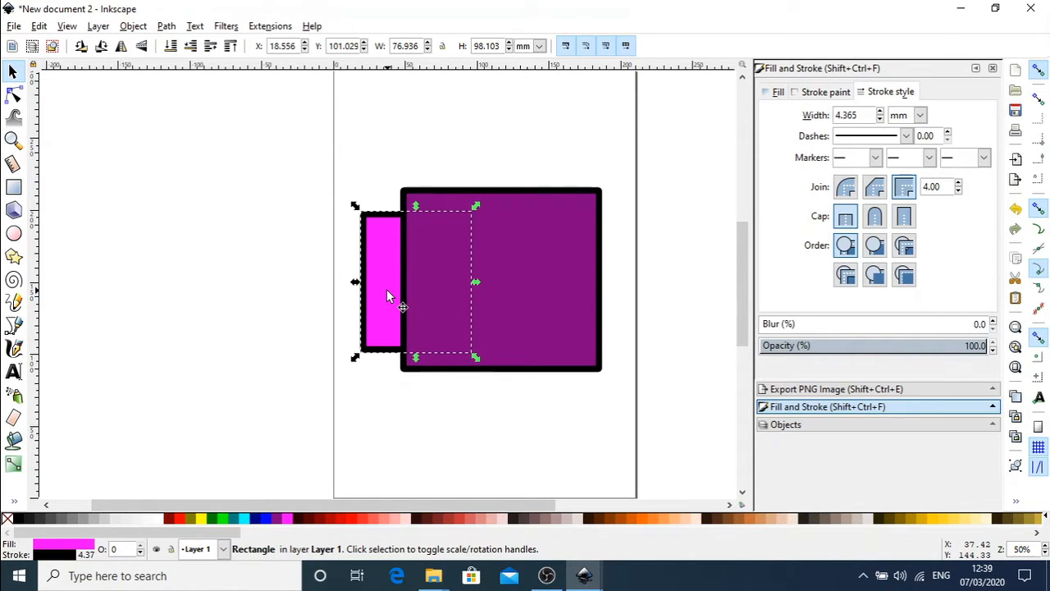
click(511, 281)
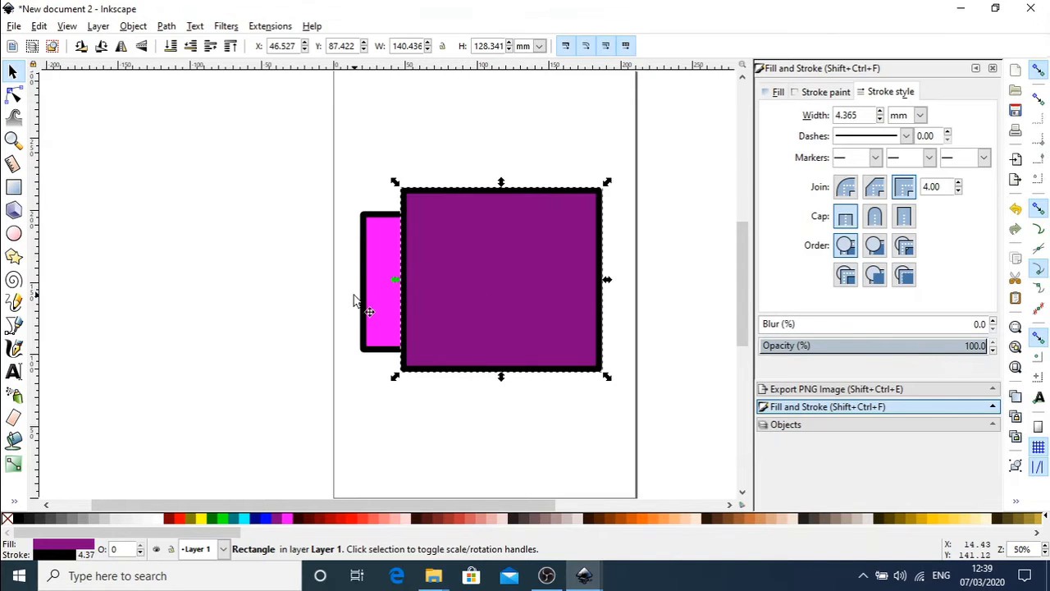
click(374, 302)
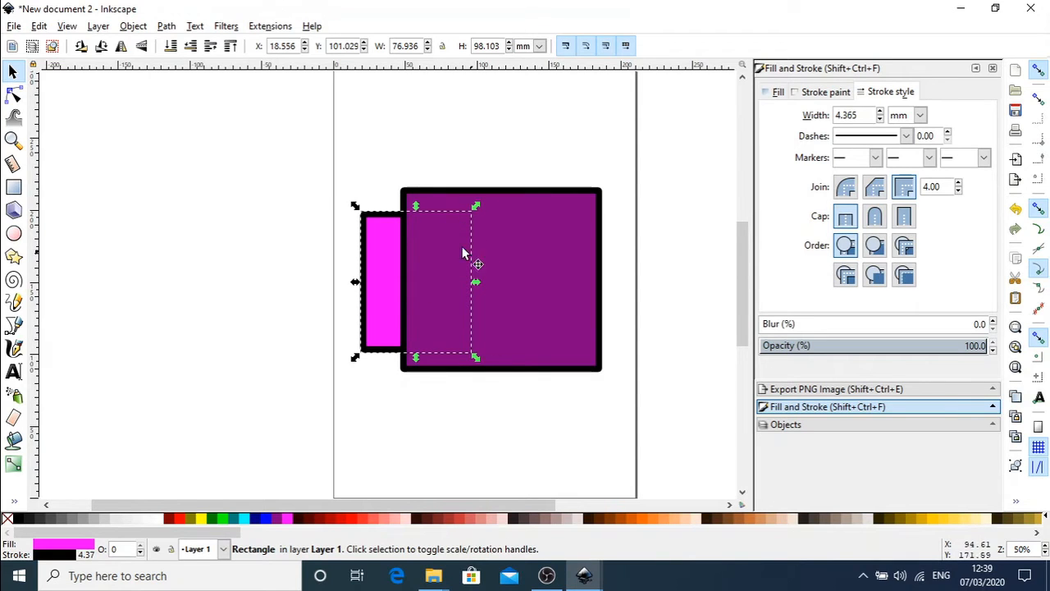
click(559, 293)
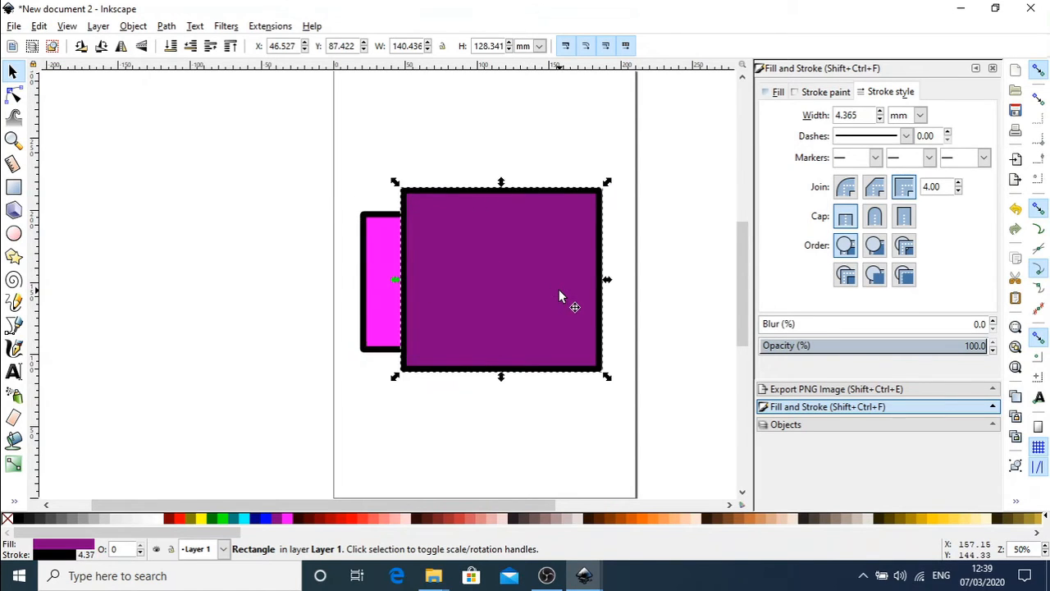
Intersect the purple rectangle in front with the magenta rectangle behind it, and deselect the result.
shift+click(380, 296)
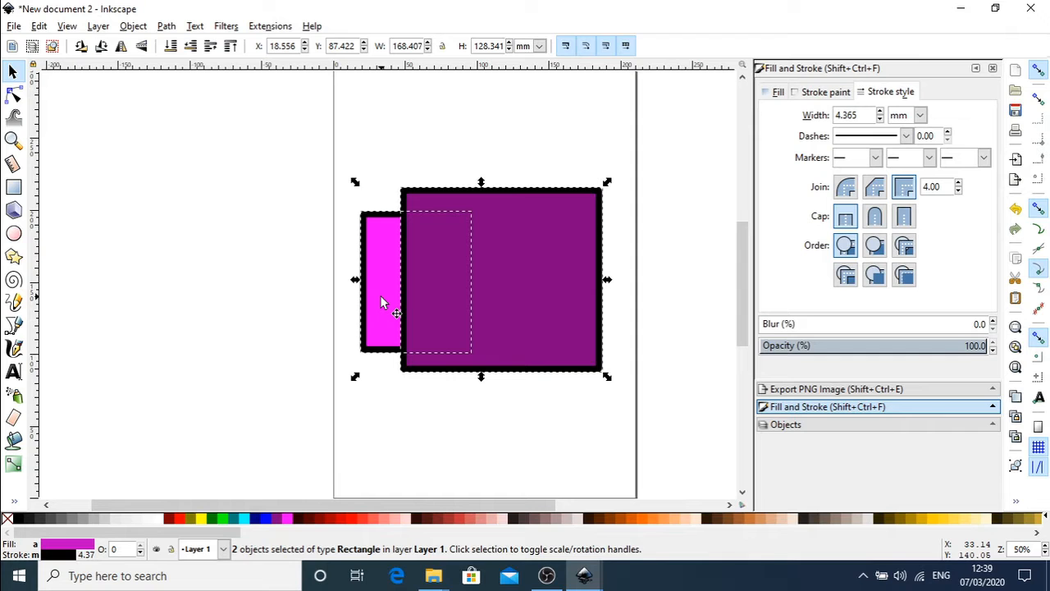
click(167, 27)
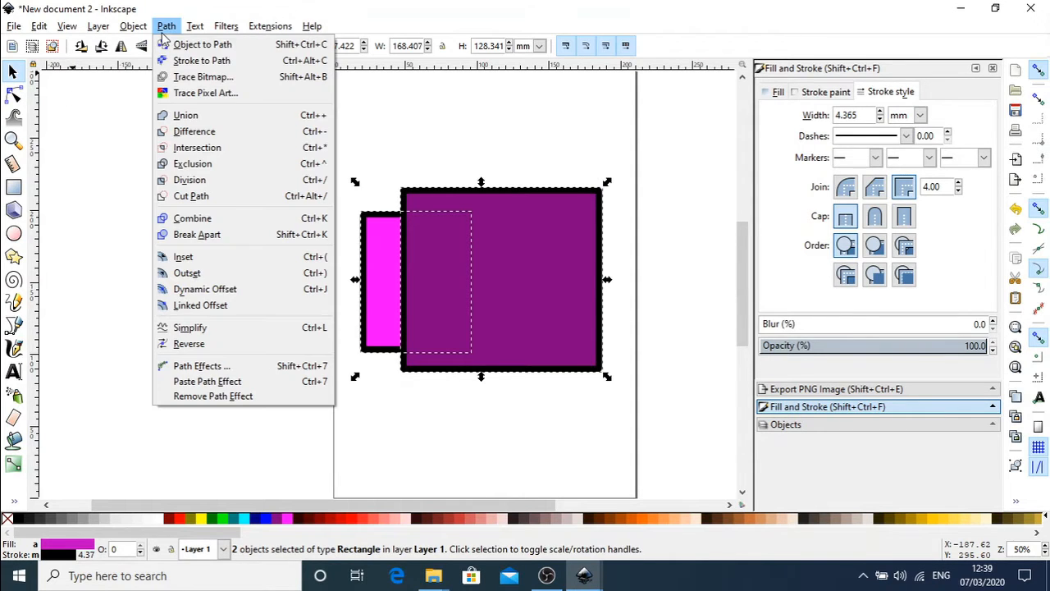
click(230, 149)
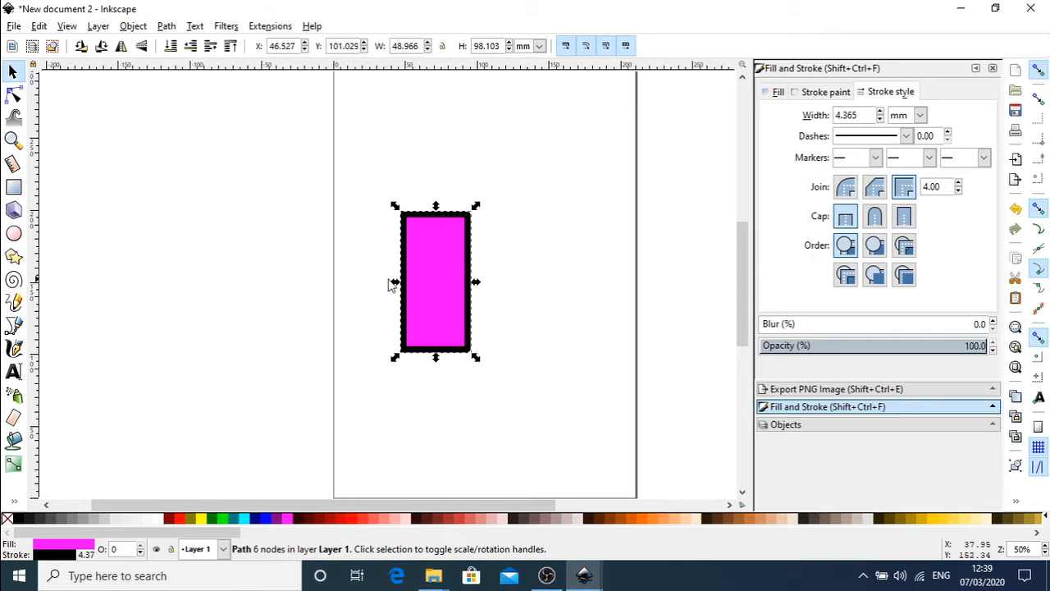
click(201, 268)
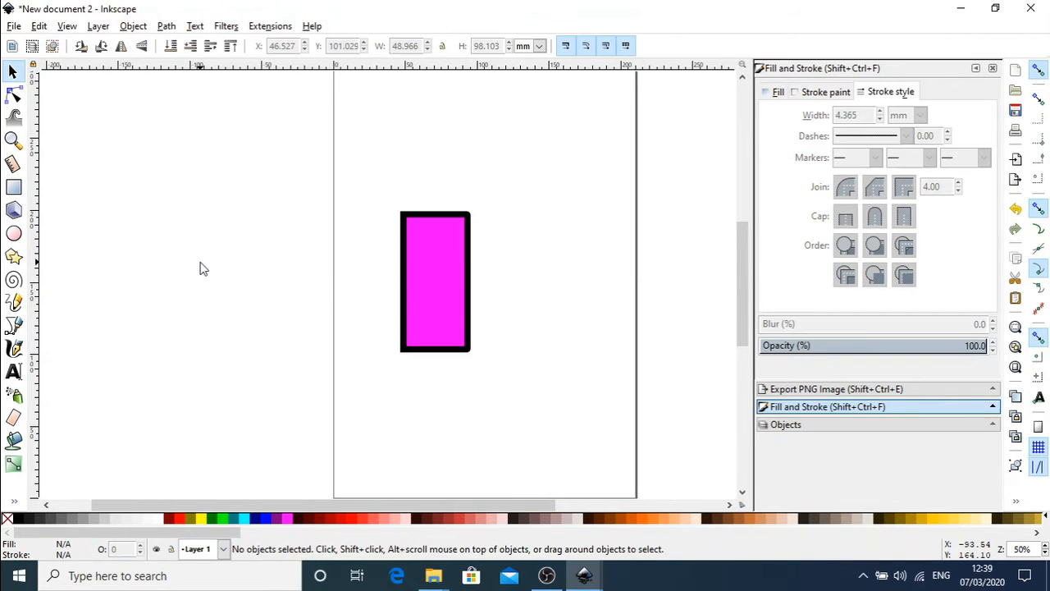
Paste the original rectangle pair and fit the magenta strip over their overlap, moving the purple rectangle aside for comparison.
key(ctrl+z)
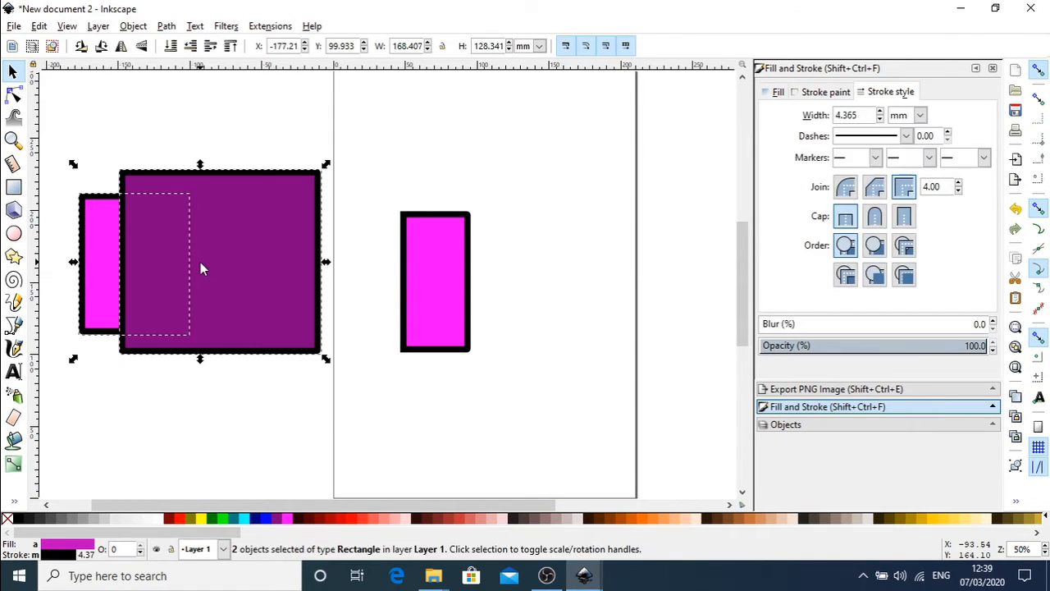
drag(220, 179, 632, 201)
drag(427, 214, 560, 213)
drag(638, 222, 318, 249)
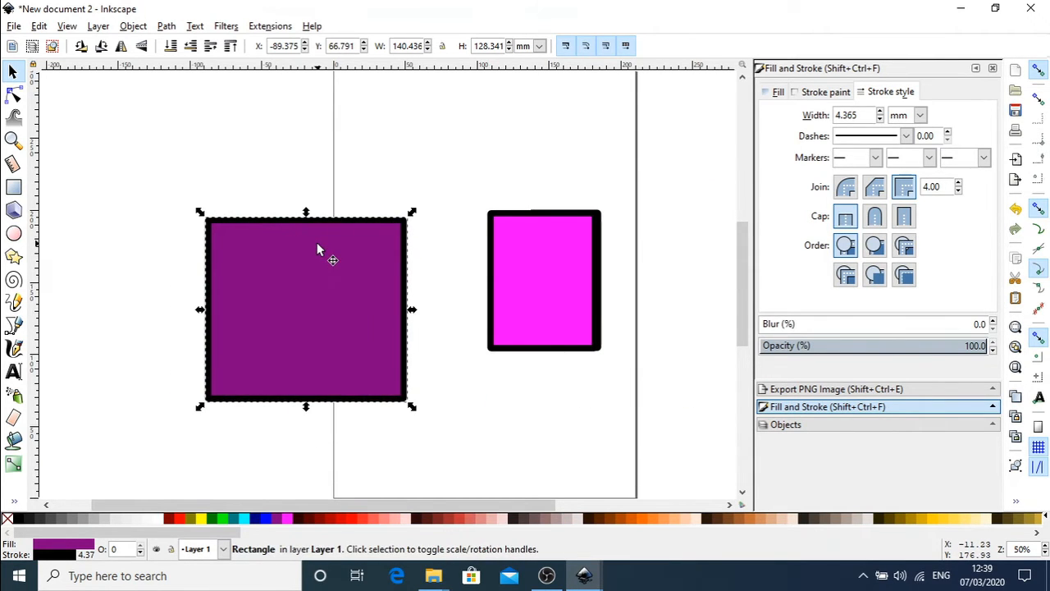
Delete the purple rectangle, the magenta rectangle and the intersection strip to clear the canvas.
drag(151, 116, 633, 474)
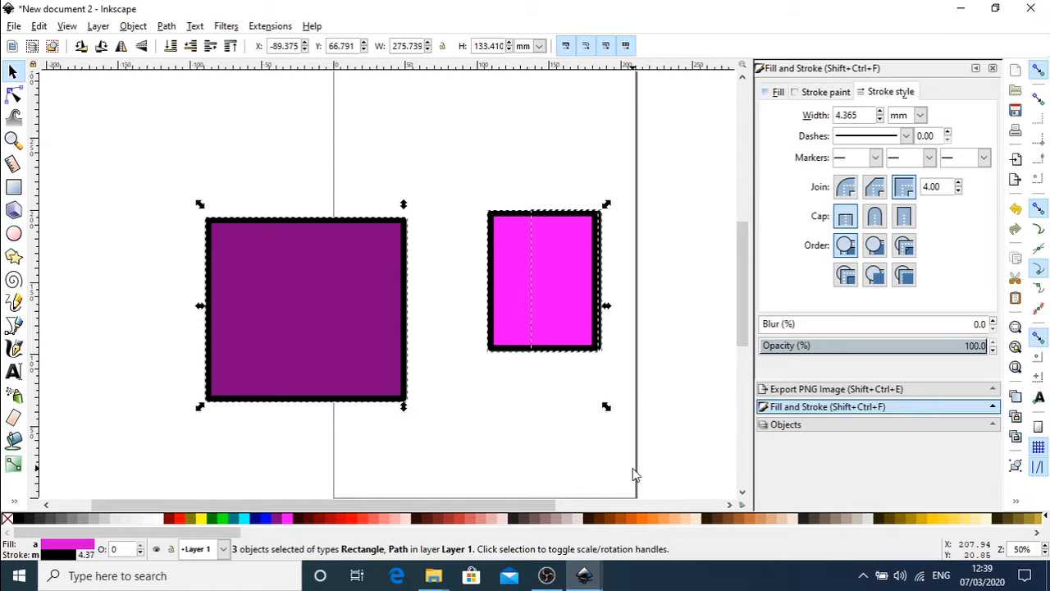
key(Delete)
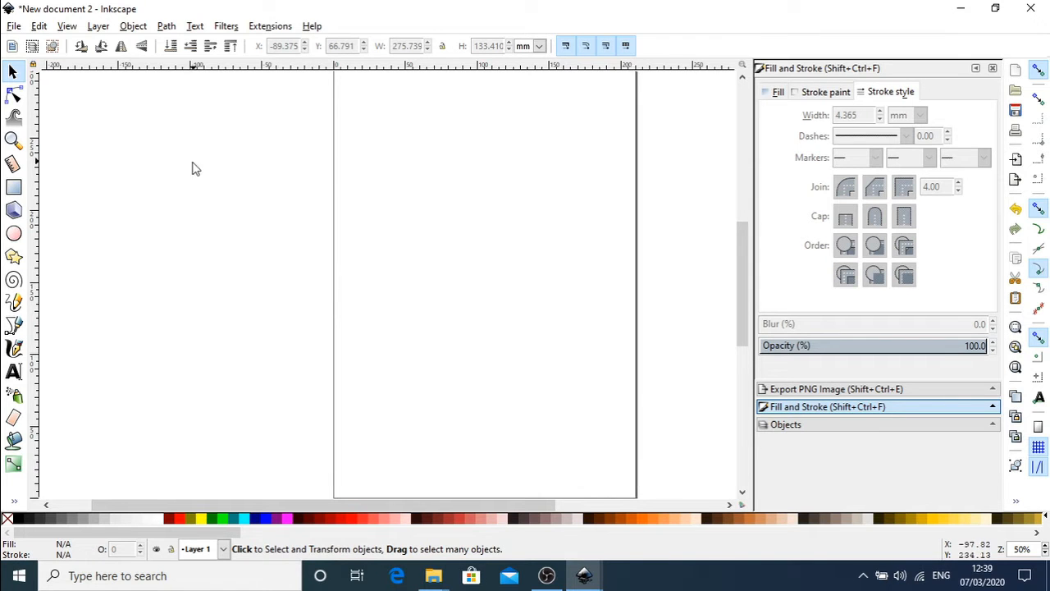
click(14, 234)
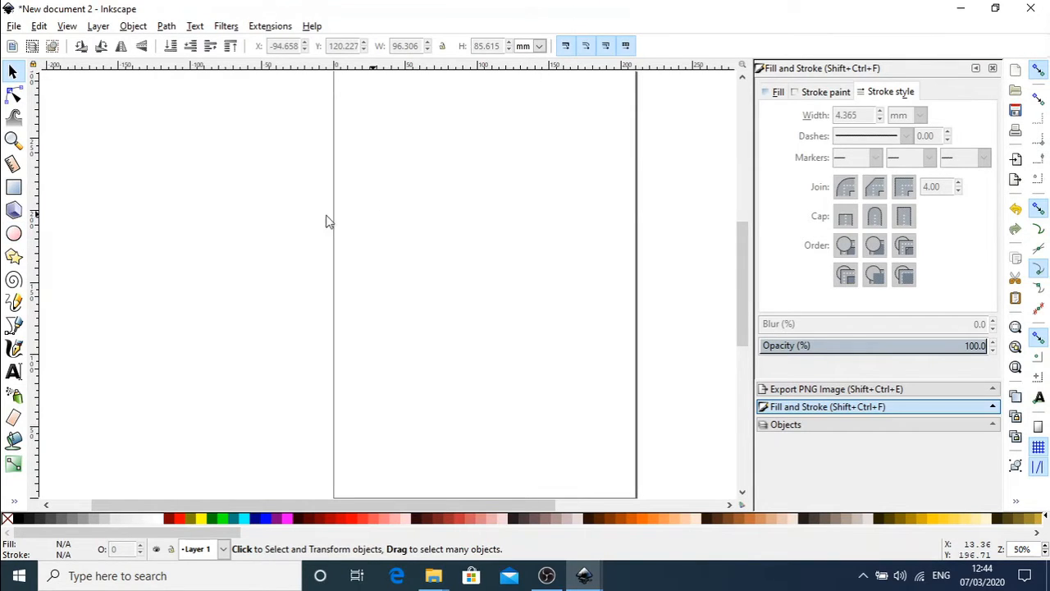
Examine the Exclusion example in the path-modification-examples.svg window, and return to New document 2.
click(176, 30)
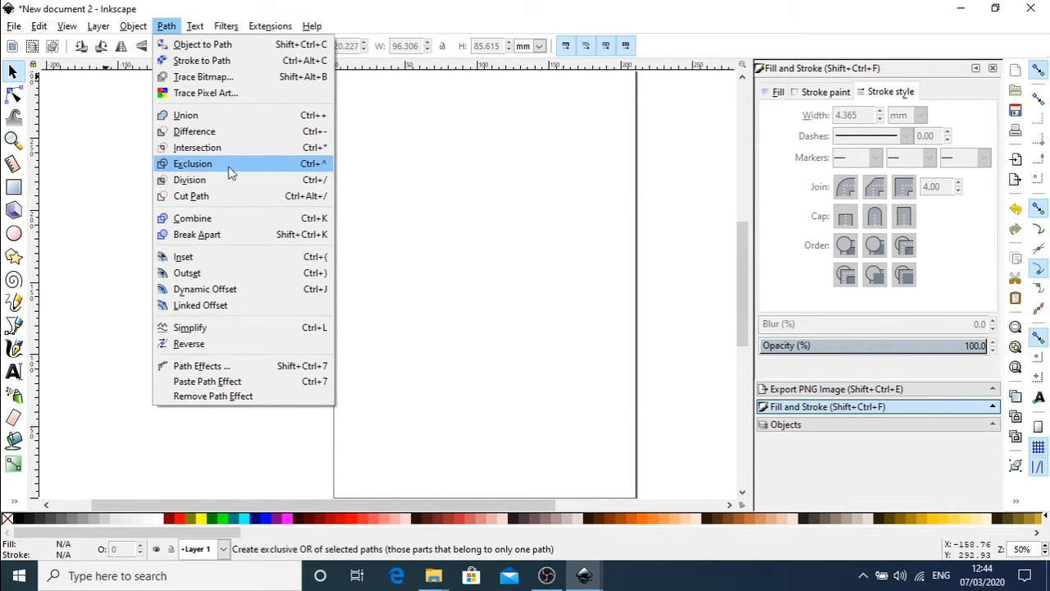
click(587, 575)
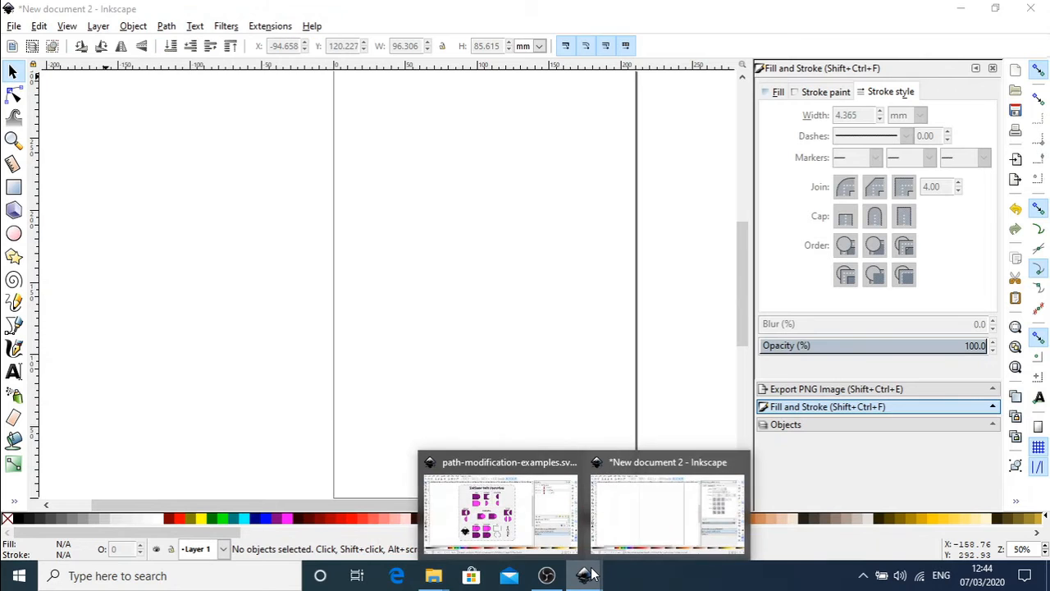
mouse_move(557, 526)
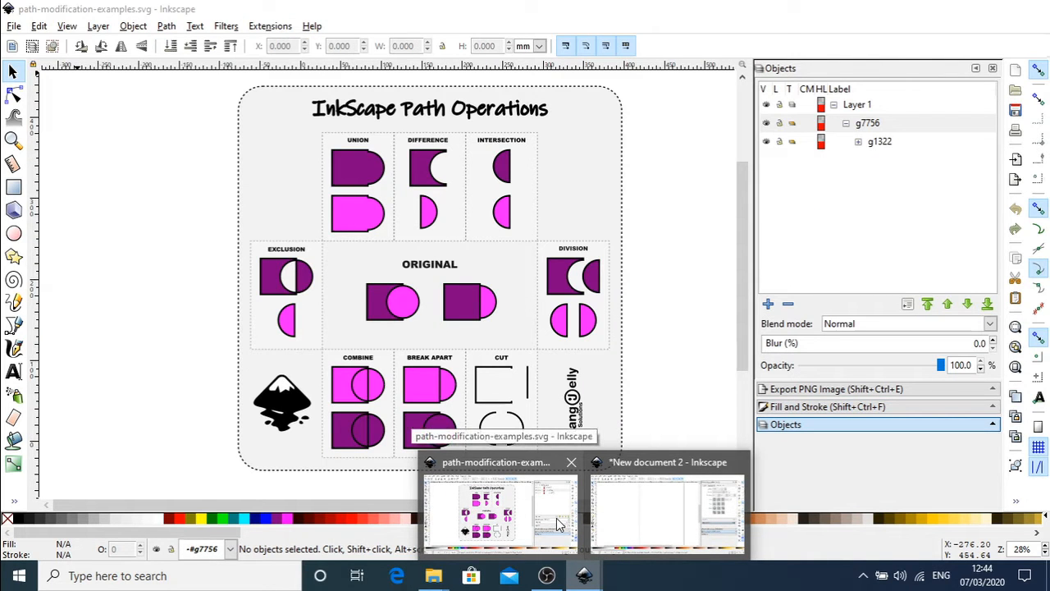
click(557, 526)
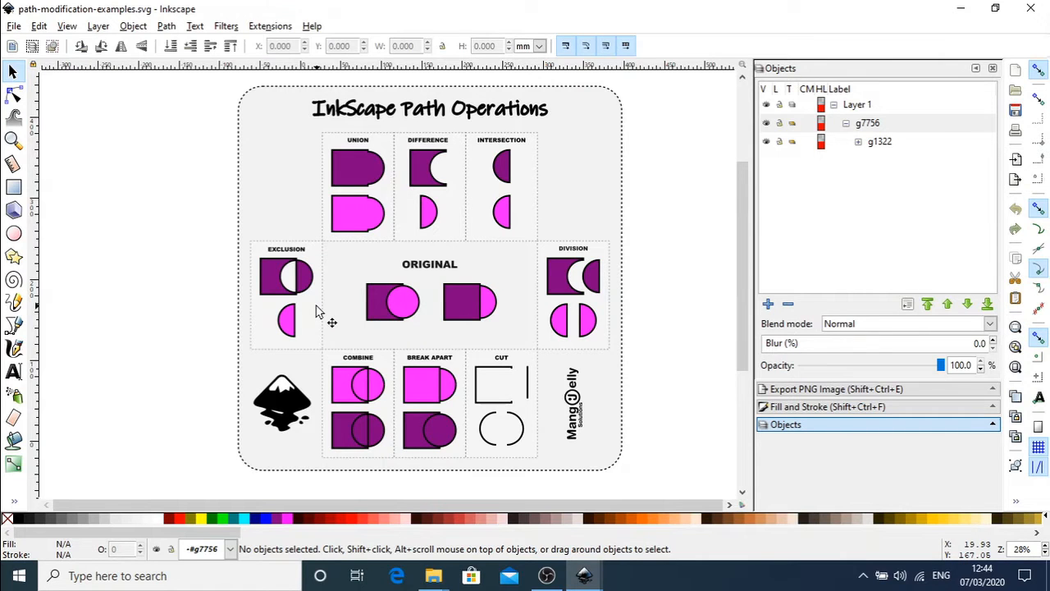
click(580, 577)
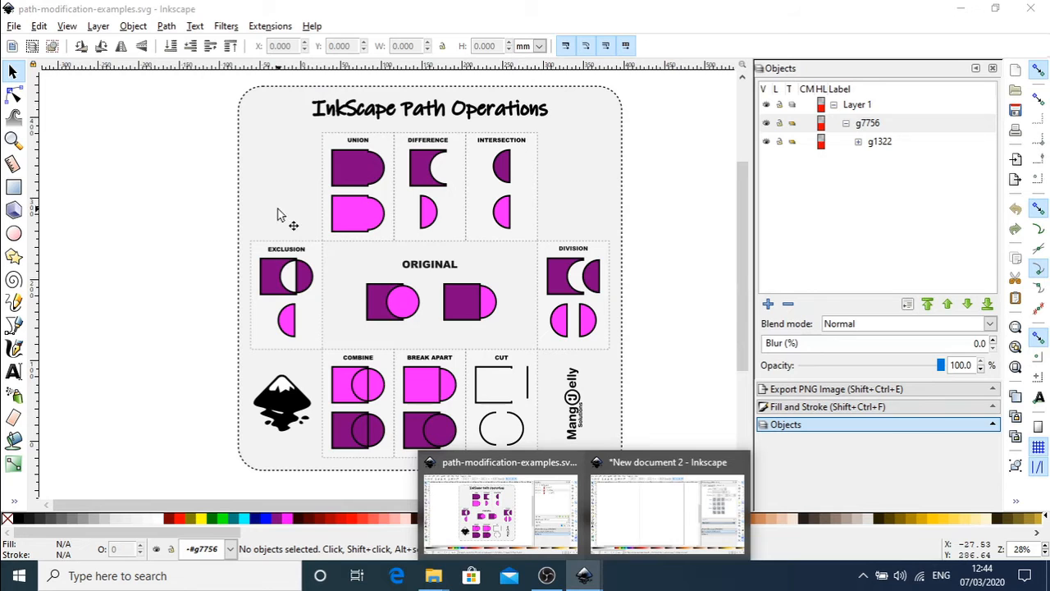
click(655, 525)
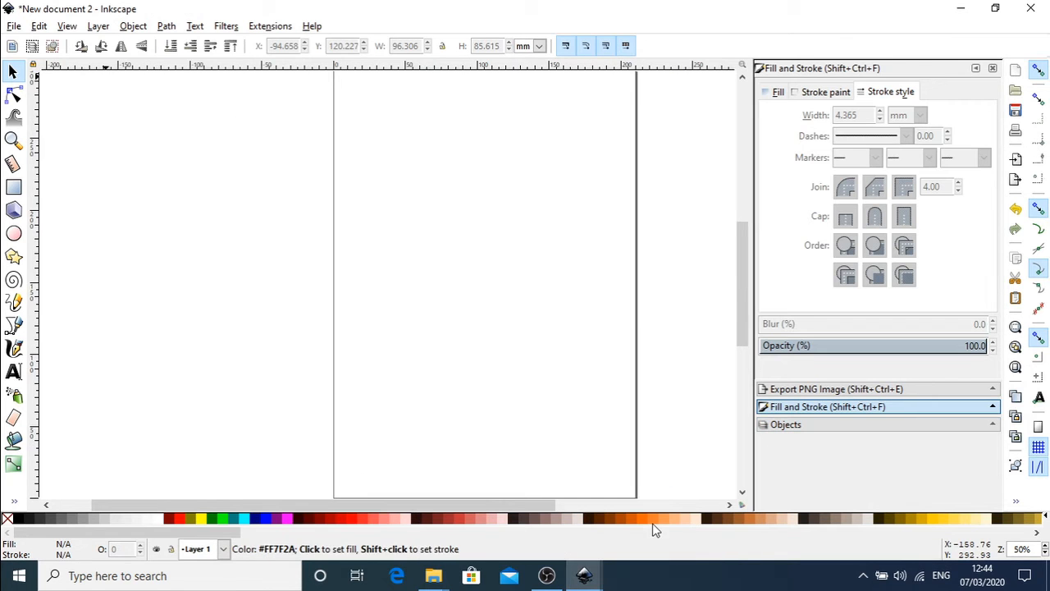
Draw a square with sides of about 72 mm on the page and a rectangle about 98 by 148 mm to its right.
click(13, 186)
drag(357, 158, 465, 264)
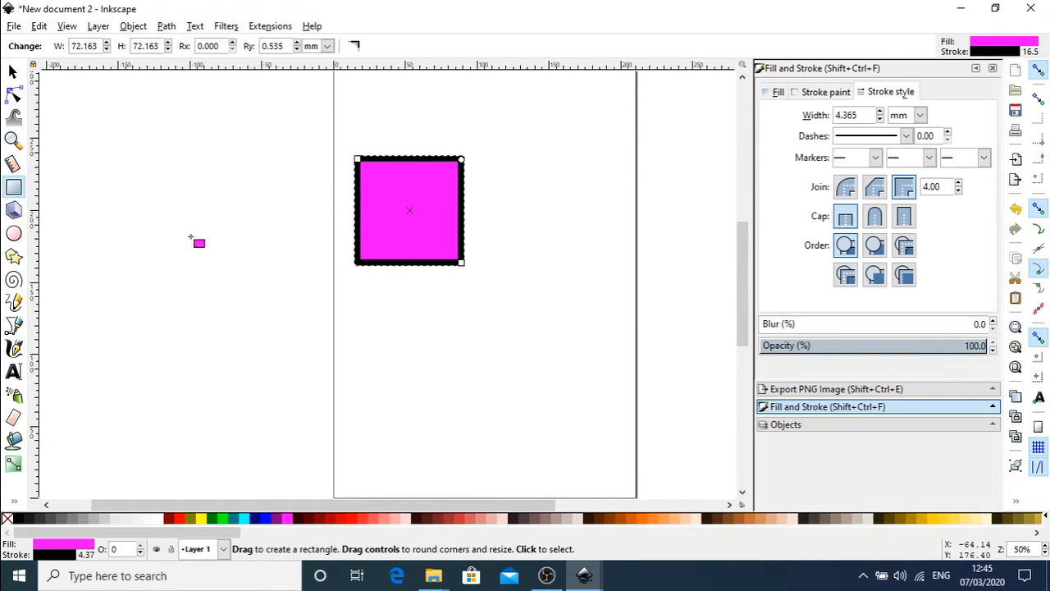
drag(480, 122, 624, 335)
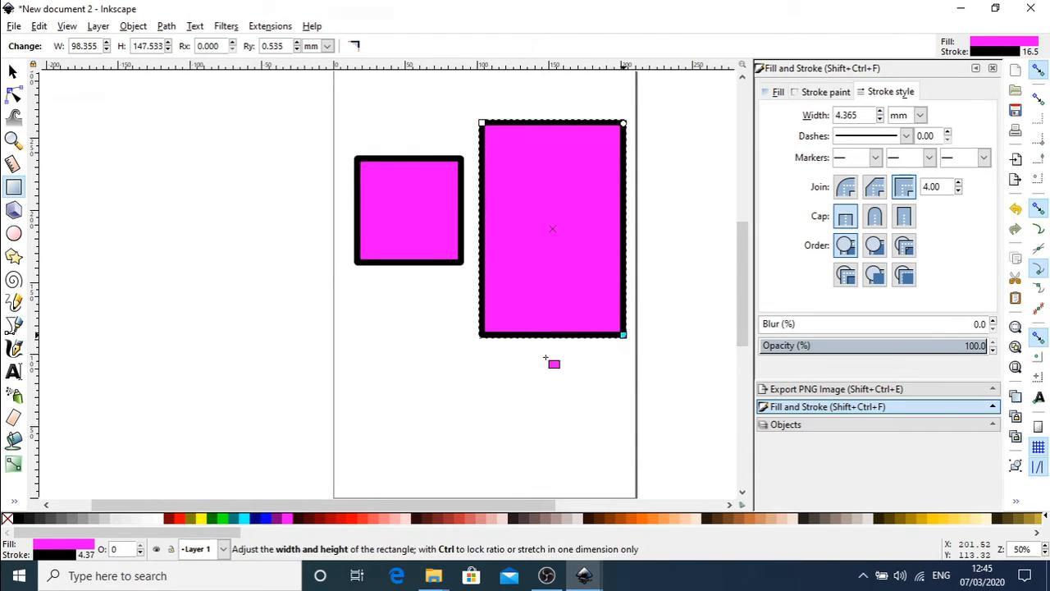
Fill the large rectangle purple and place the magenta square in front, overlapping the rectangle's left edge.
click(279, 522)
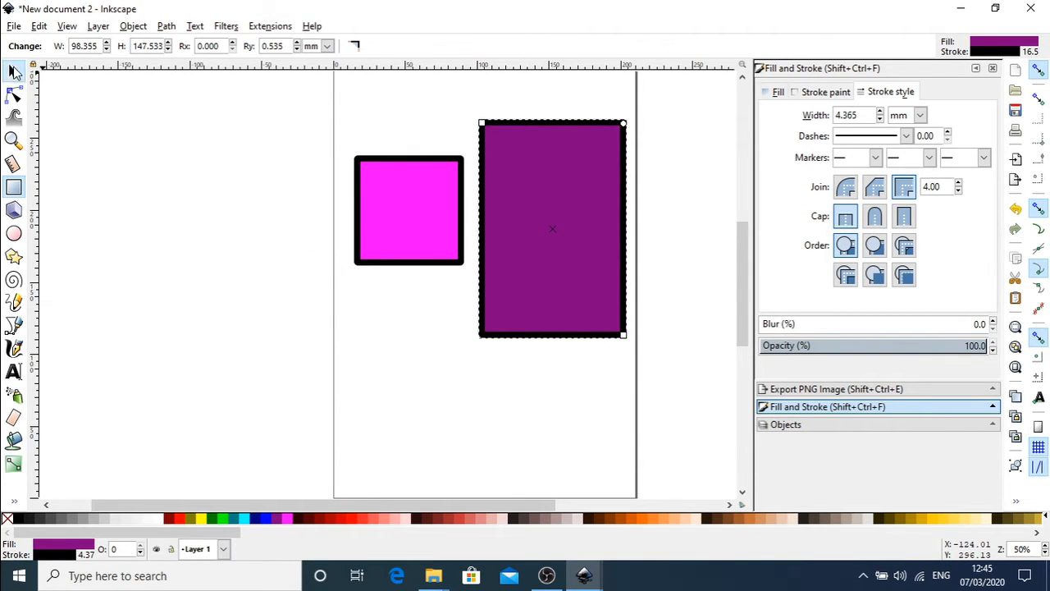
click(14, 71)
drag(441, 182, 500, 175)
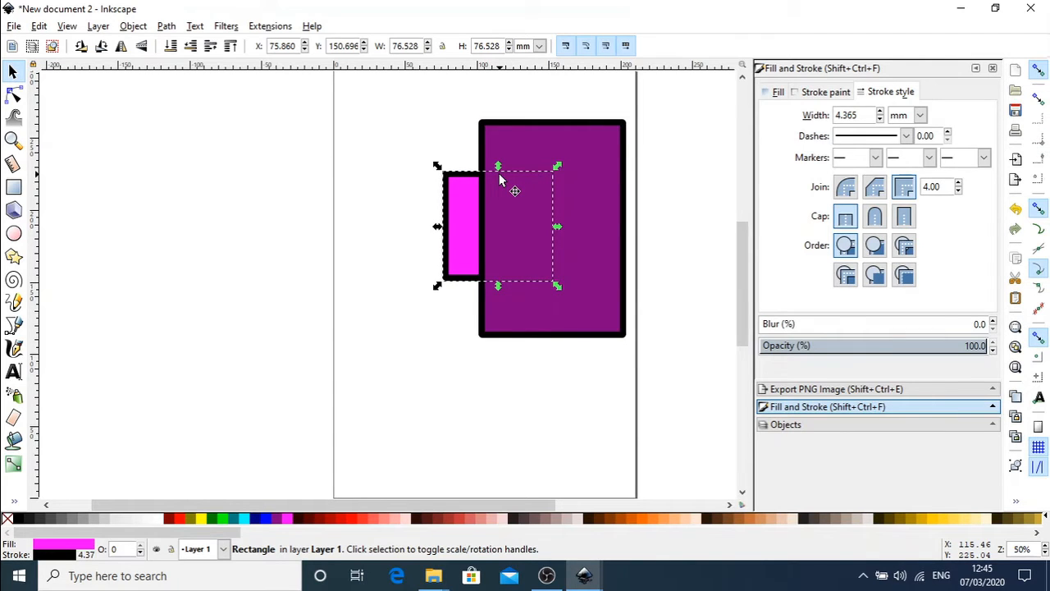
key(Page_Up)
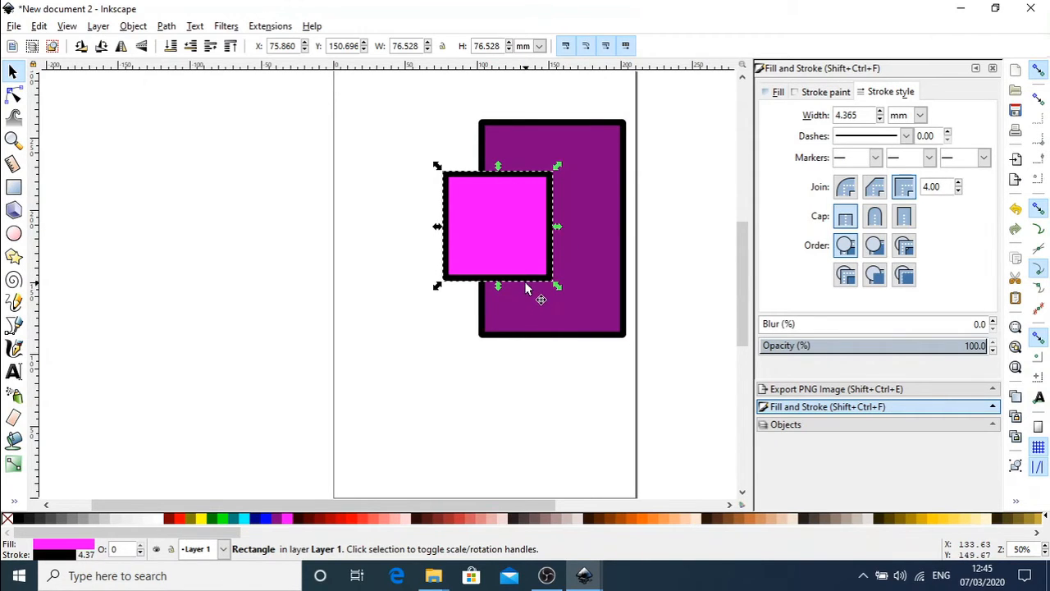
Select the overlapping magenta square and purple rectangle together for a path operation.
drag(391, 98, 708, 349)
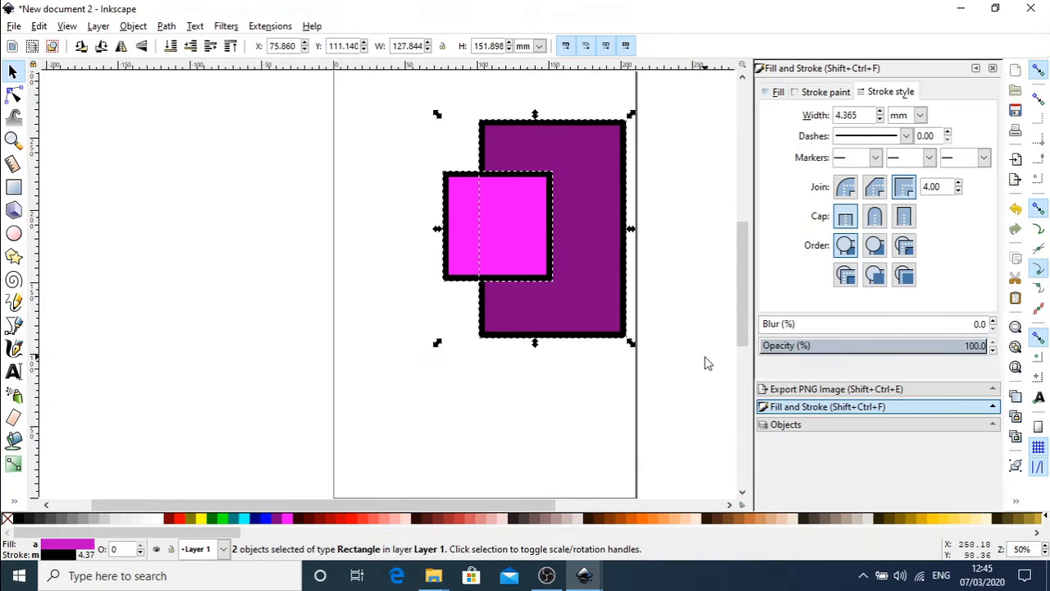
click(197, 28)
mouse_move(168, 28)
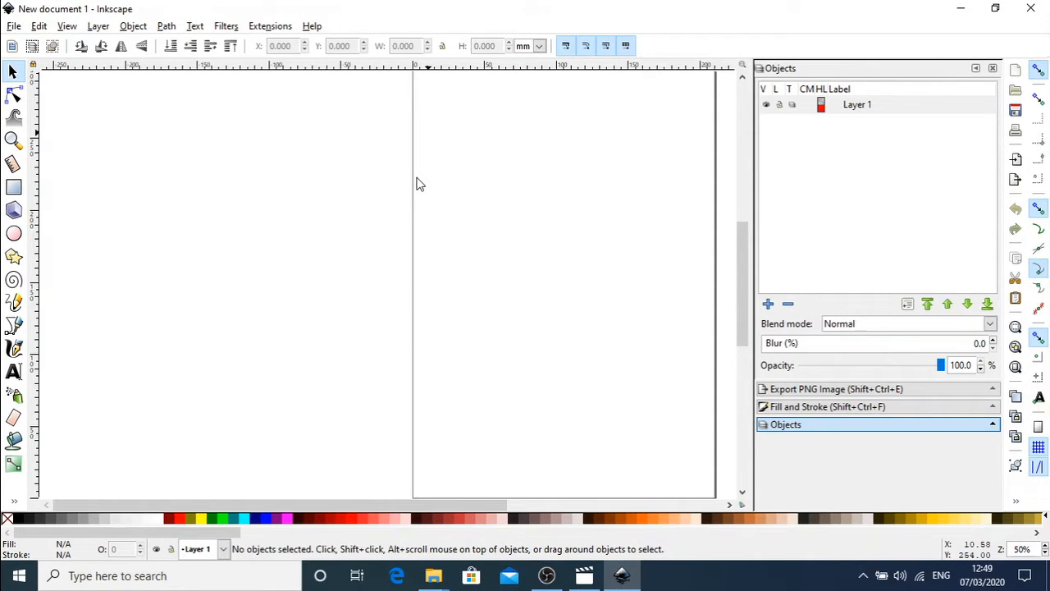
Draw a rectangle about 109 by 104 mm on the page in New document 1.
click(14, 188)
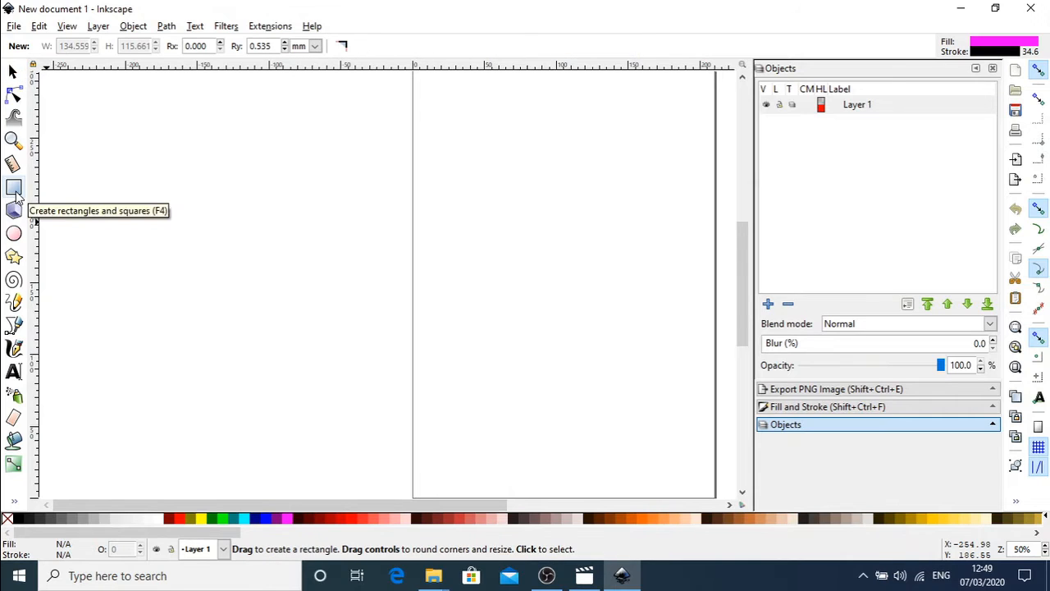
click(167, 27)
click(173, 33)
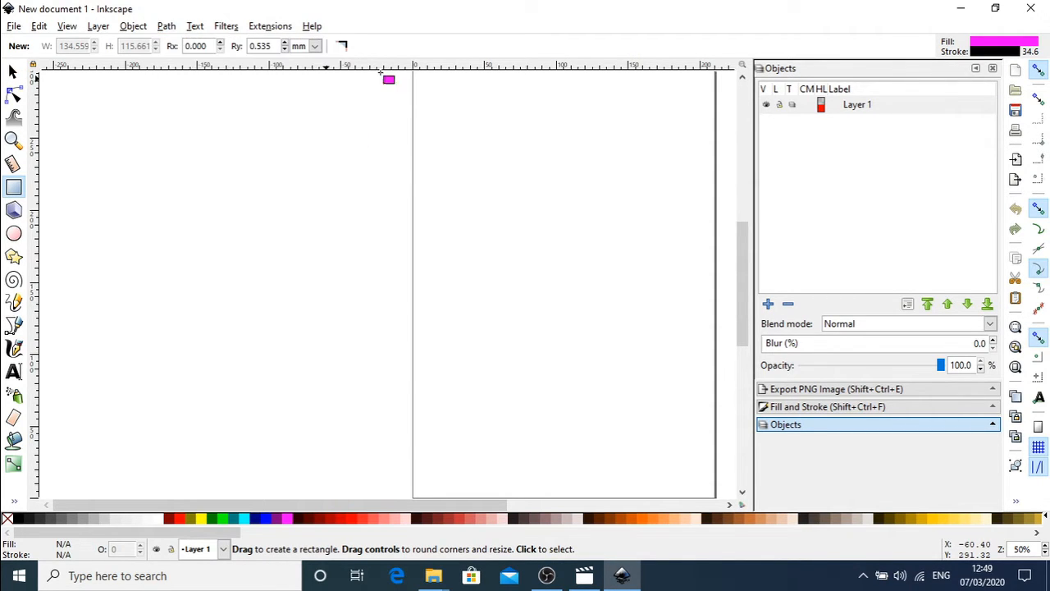
mouse_move(443, 177)
mouse_down()
mouse_move(594, 306)
mouse_move(607, 330)
mouse_up()
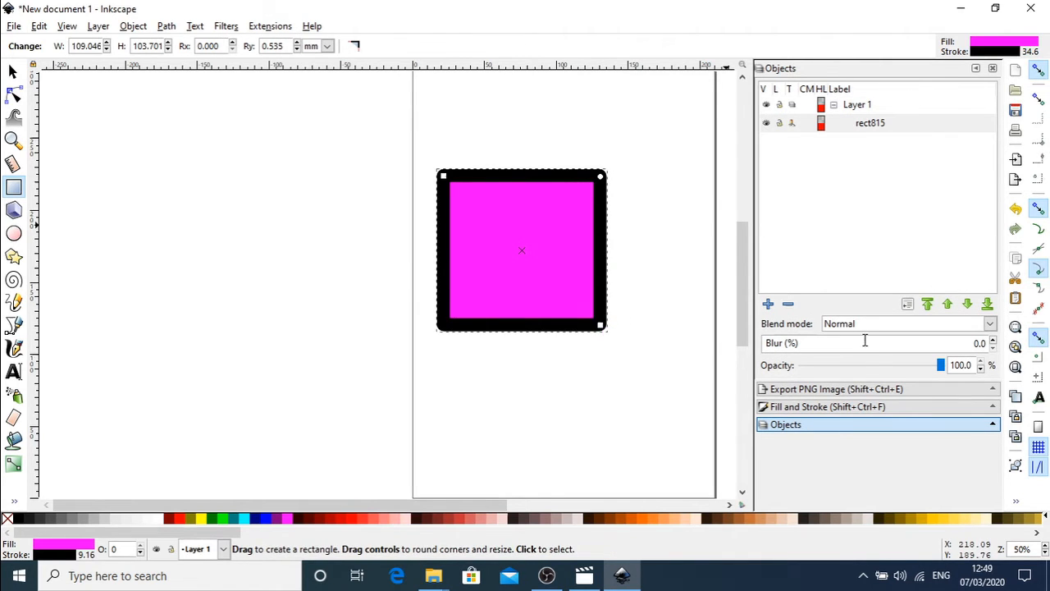
Set the rectangle's stroke width to 1.665 mm.
click(884, 406)
click(882, 93)
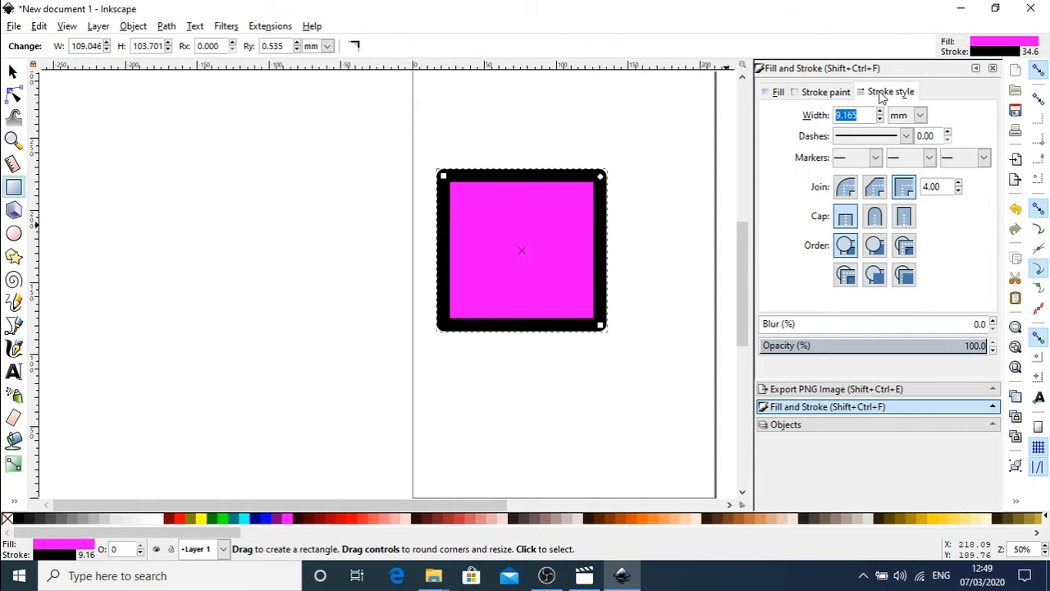
text(0.965)
key(Return)
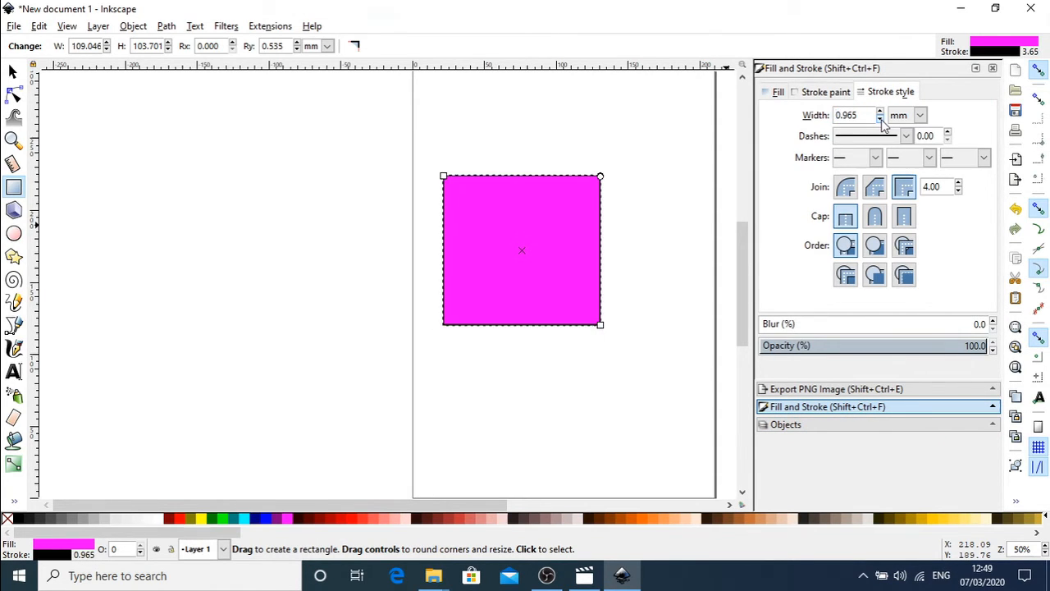
click(880, 113)
click(881, 112)
click(881, 113)
click(881, 113)
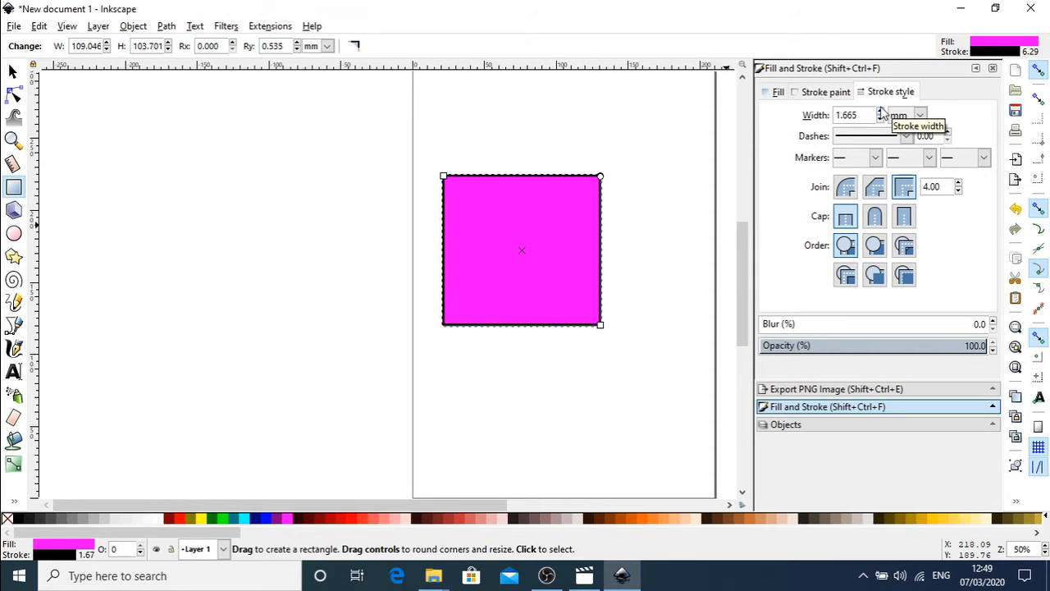
Draw an ellipse with radii of about 37 and 34 mm to the left of the page.
click(13, 233)
drag(153, 233, 261, 333)
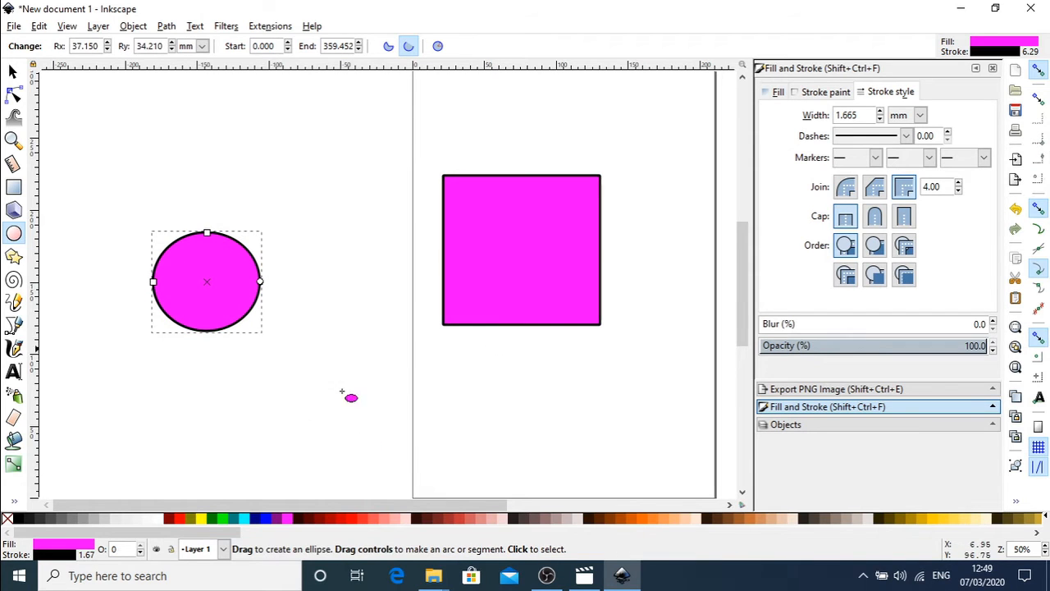
click(13, 72)
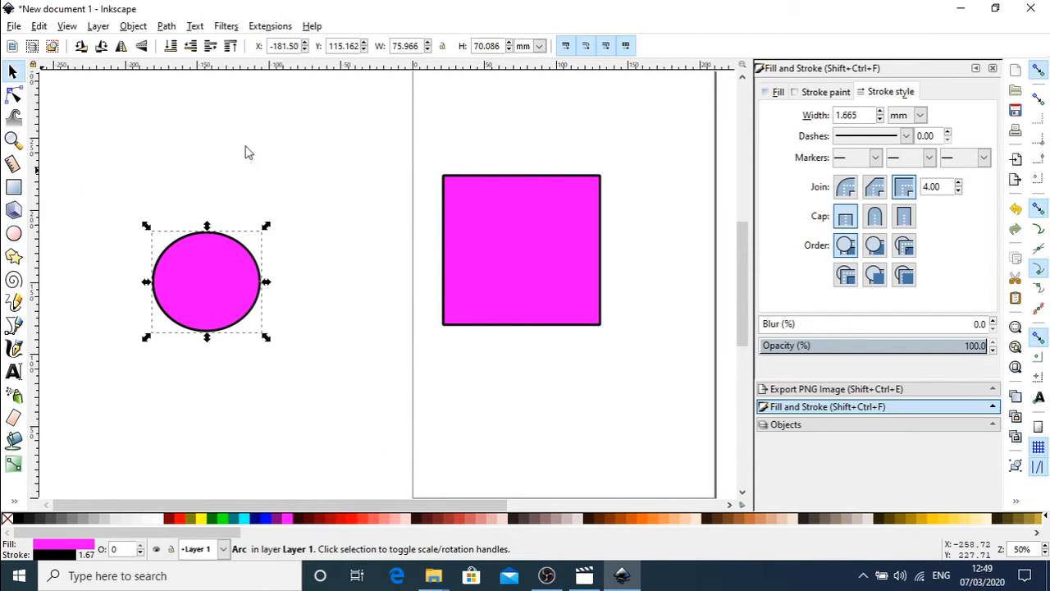
Fill the rectangle purple and move the magenta ellipse over its left edge.
click(476, 258)
click(279, 519)
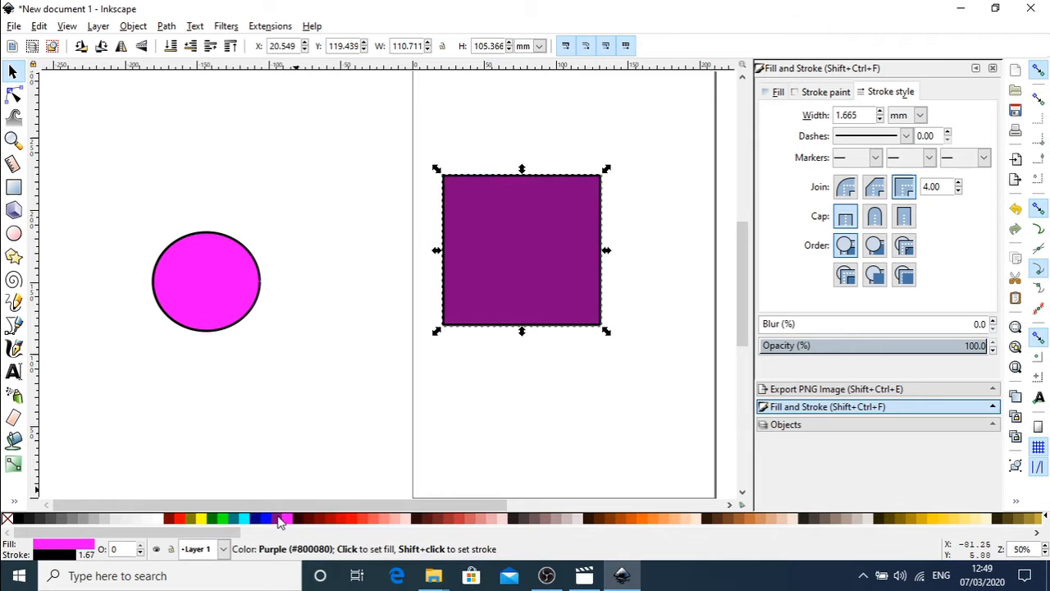
click(352, 294)
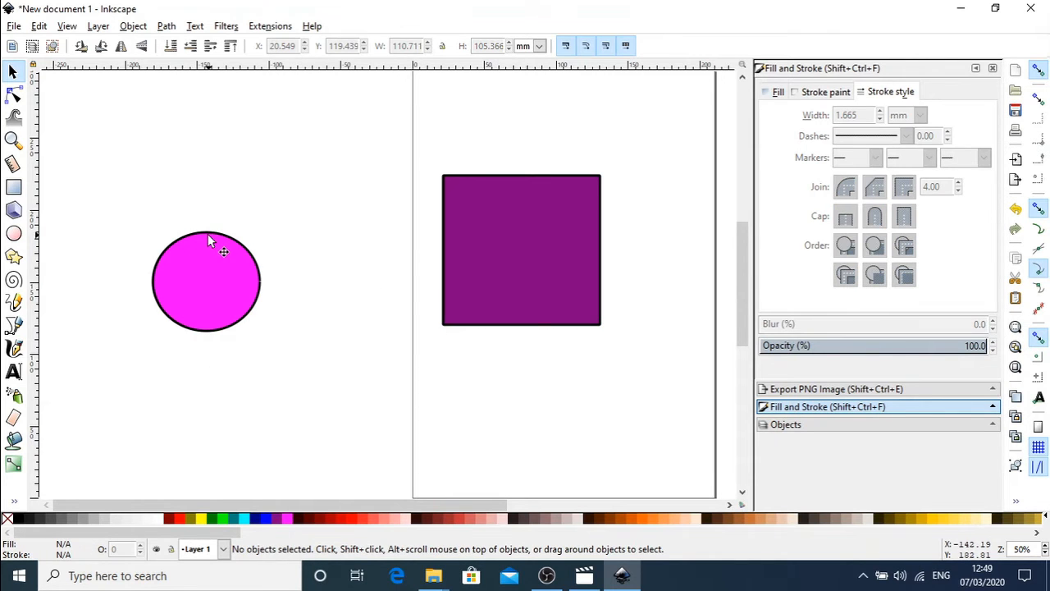
drag(210, 239, 457, 215)
Duplicate the overlapping ellipse and rectangle and place the copy beside the originals, left of the page.
drag(301, 131, 653, 383)
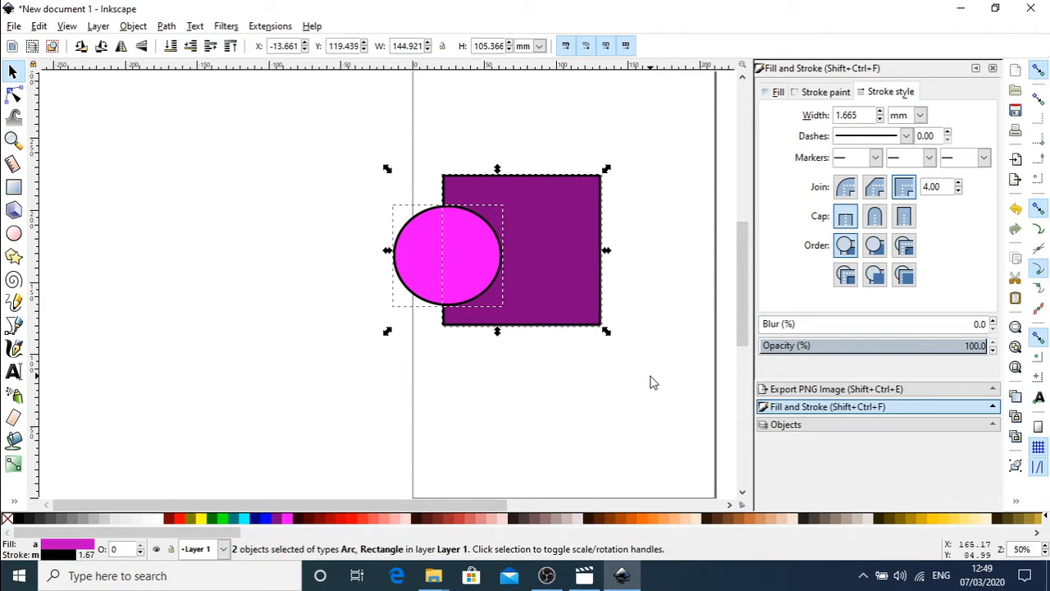
key(ctrl)
key(ctrl+c)
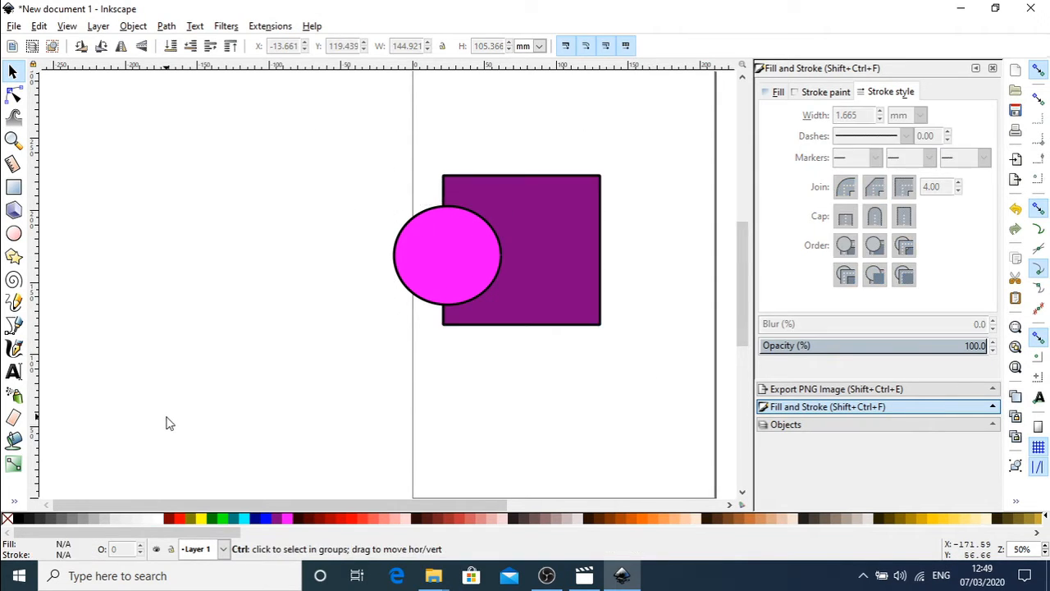
key(ctrl+v)
drag(243, 358, 287, 189)
click(435, 330)
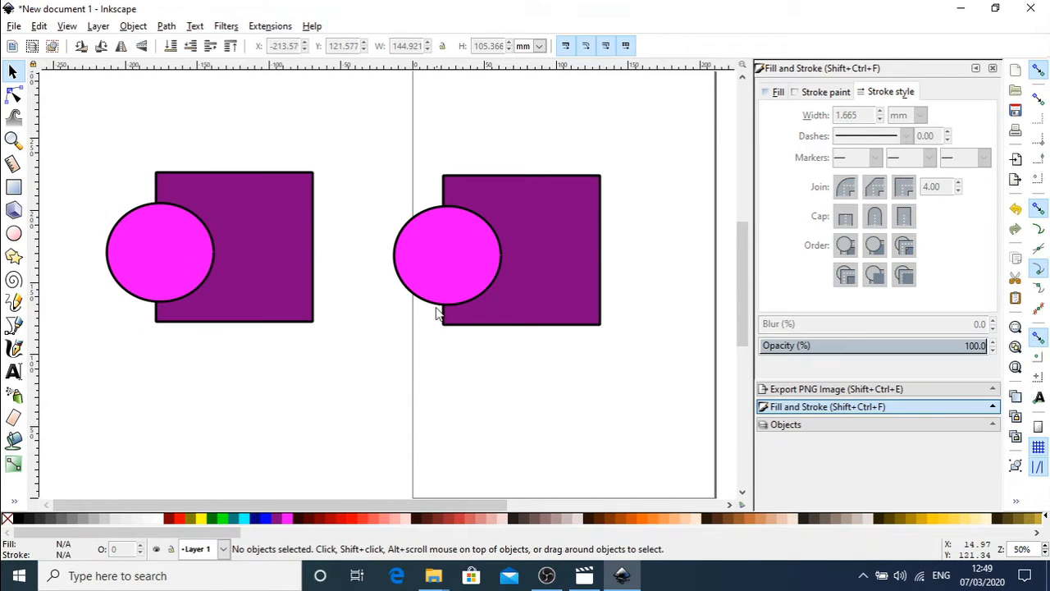
Apply Exclusion to the overlapping ellipse and rectangle on the page.
click(560, 268)
click(428, 279)
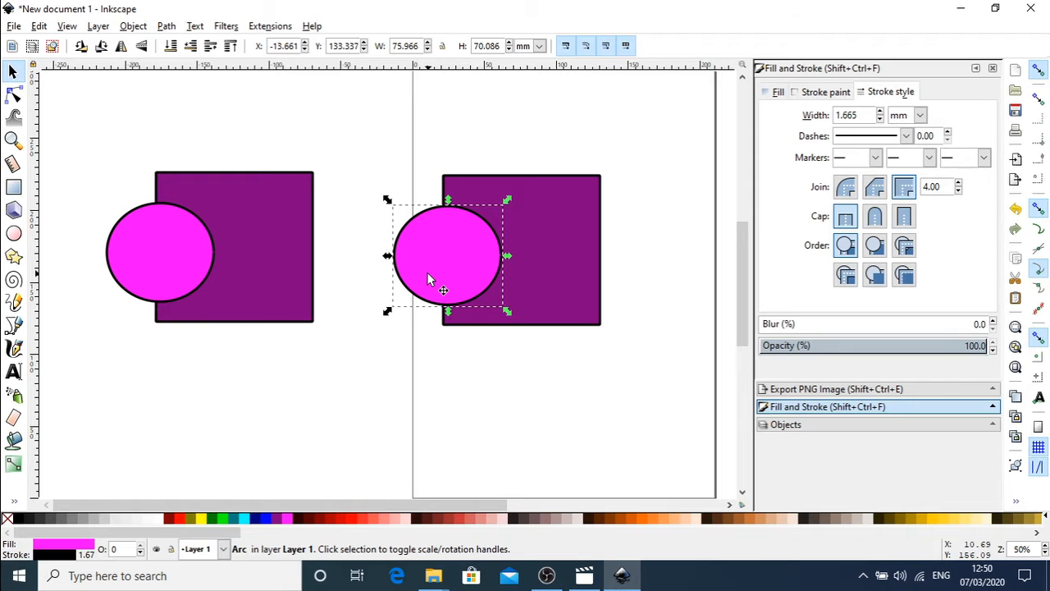
shift+click(577, 244)
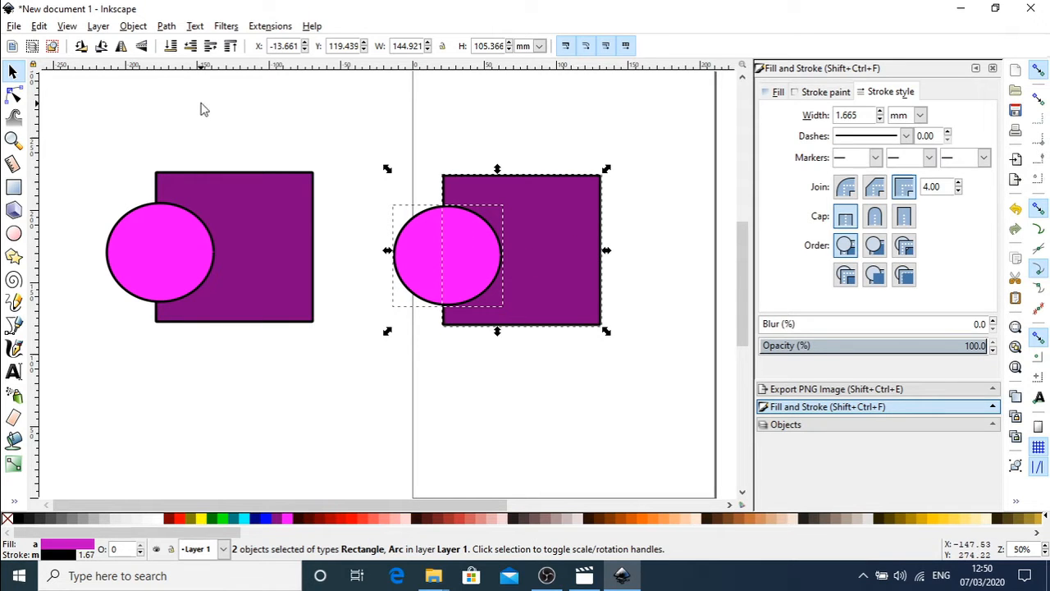
click(168, 27)
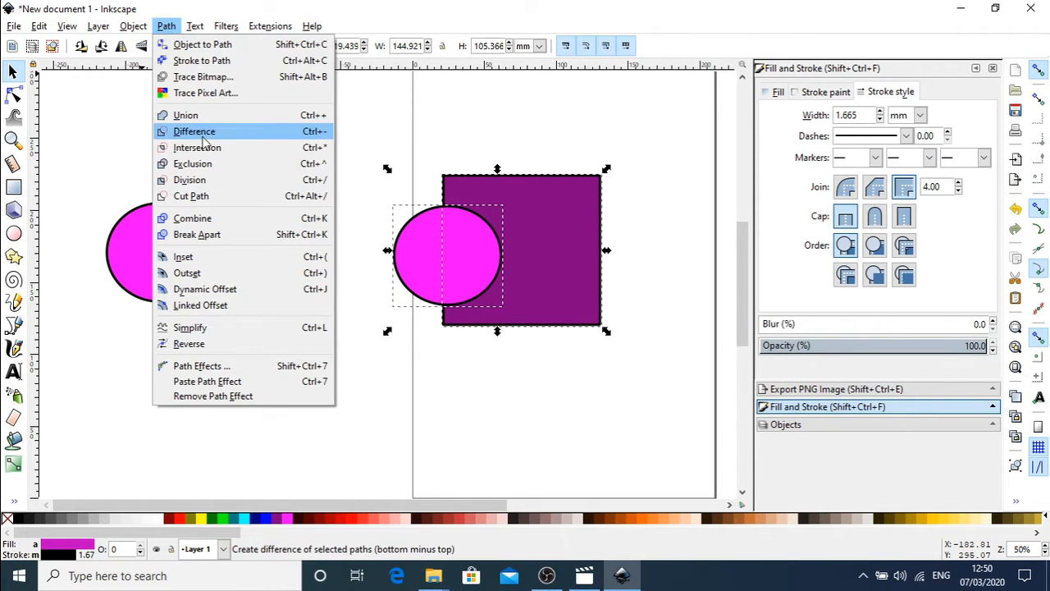
click(215, 162)
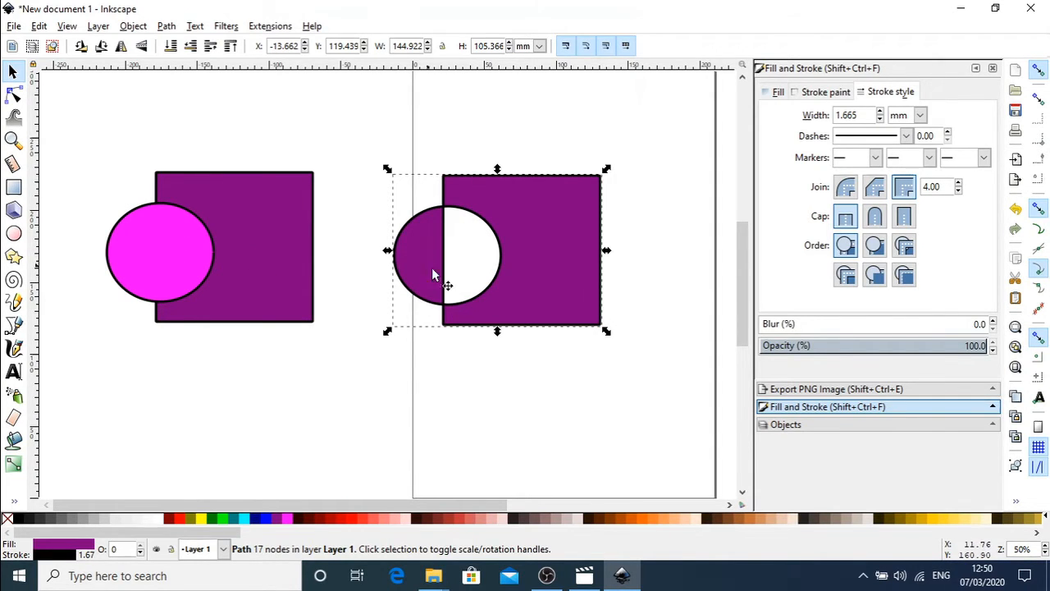
Move the excluded shape slightly up and to the right.
drag(551, 245, 557, 217)
right_click(458, 331)
click(408, 326)
Edit the excluded shape's nodes, pulling the purple half-ellipse away from the cut-out square.
key(n)
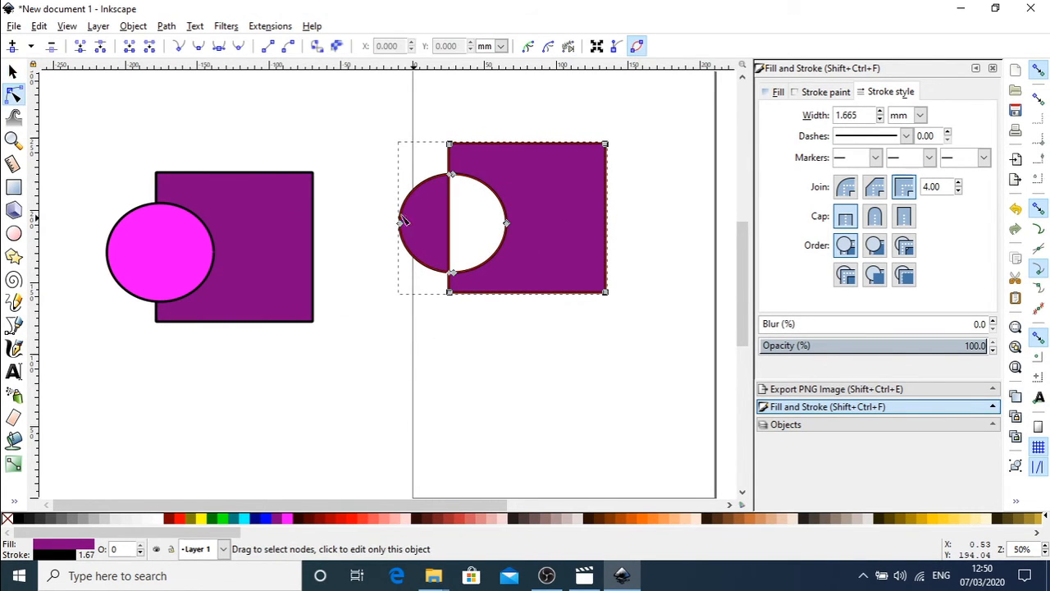
click(424, 185)
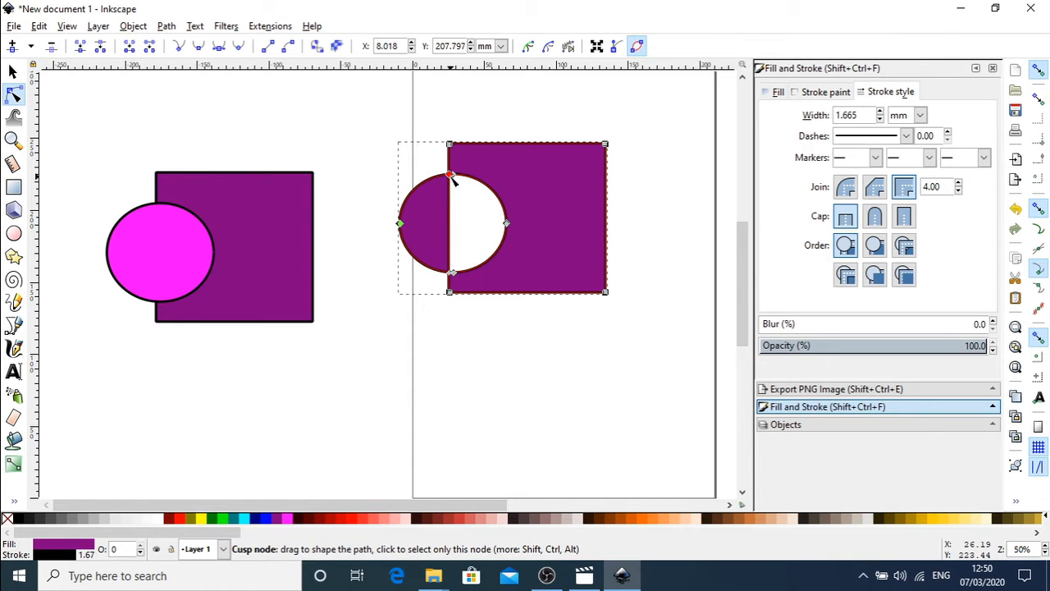
drag(445, 187, 401, 230)
right_click(446, 276)
click(433, 281)
drag(452, 277, 411, 282)
click(383, 353)
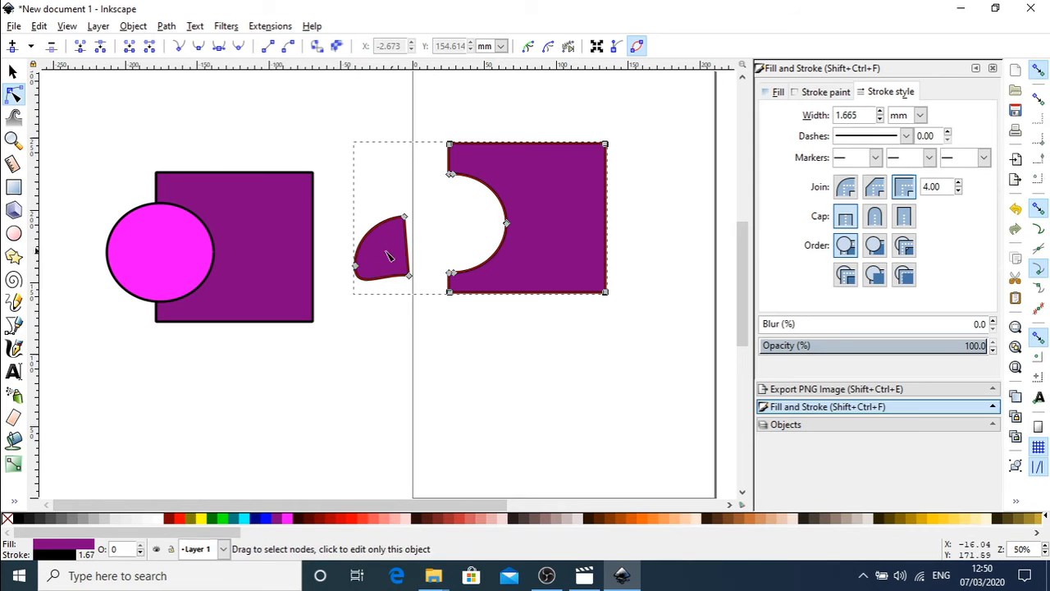
Move the detached piece and the cut-out square together, up and to the right, as one object.
click(394, 175)
click(389, 261)
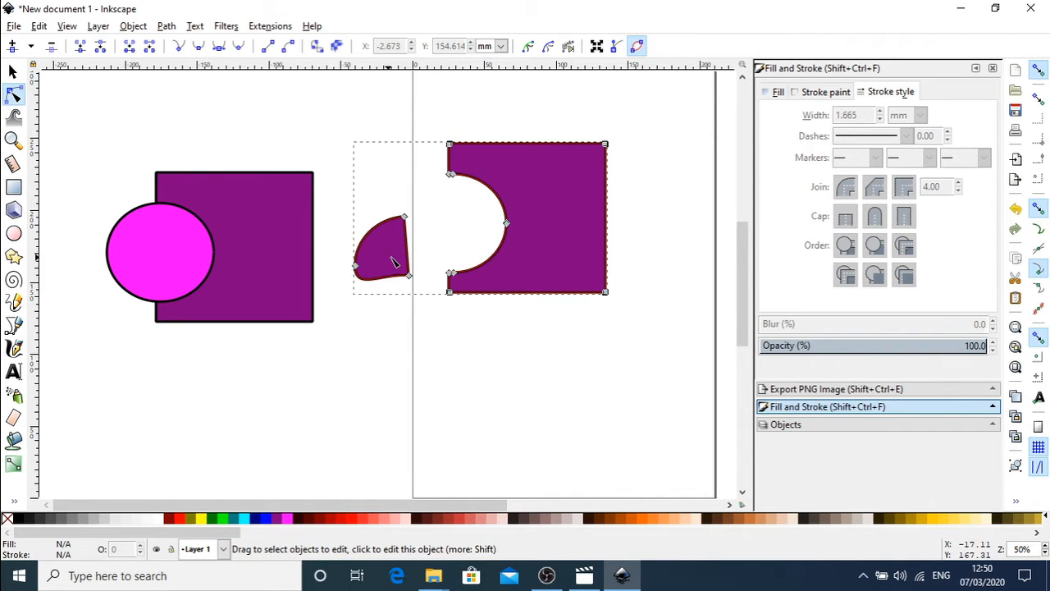
click(442, 244)
right_click(507, 240)
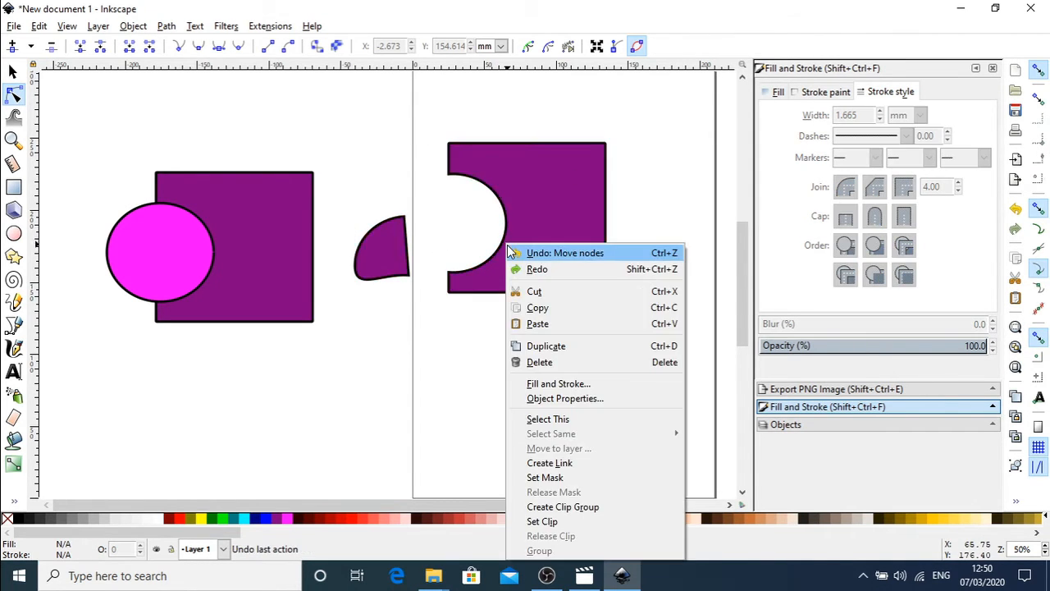
click(14, 73)
click(14, 73)
drag(536, 148, 582, 129)
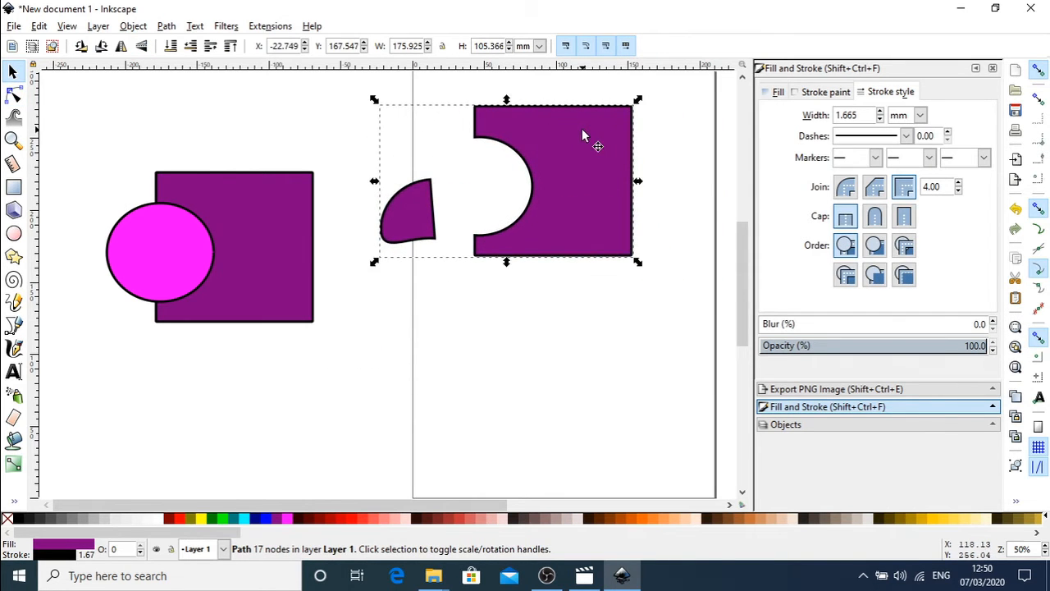
click(509, 345)
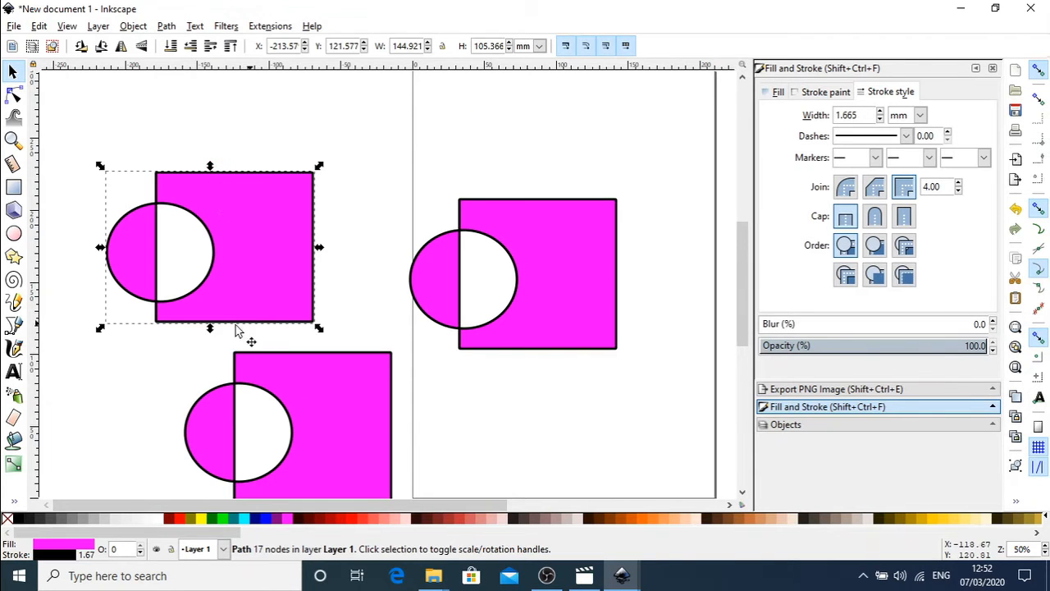
Reposition the two magenta excluded shapes left of the page, the first up and right, the second up and left.
drag(234, 310, 293, 256)
drag(368, 388, 289, 310)
Compare the Exclusion and Original examples in the path-modification-examples.svg window, and return to New document 1.
click(622, 576)
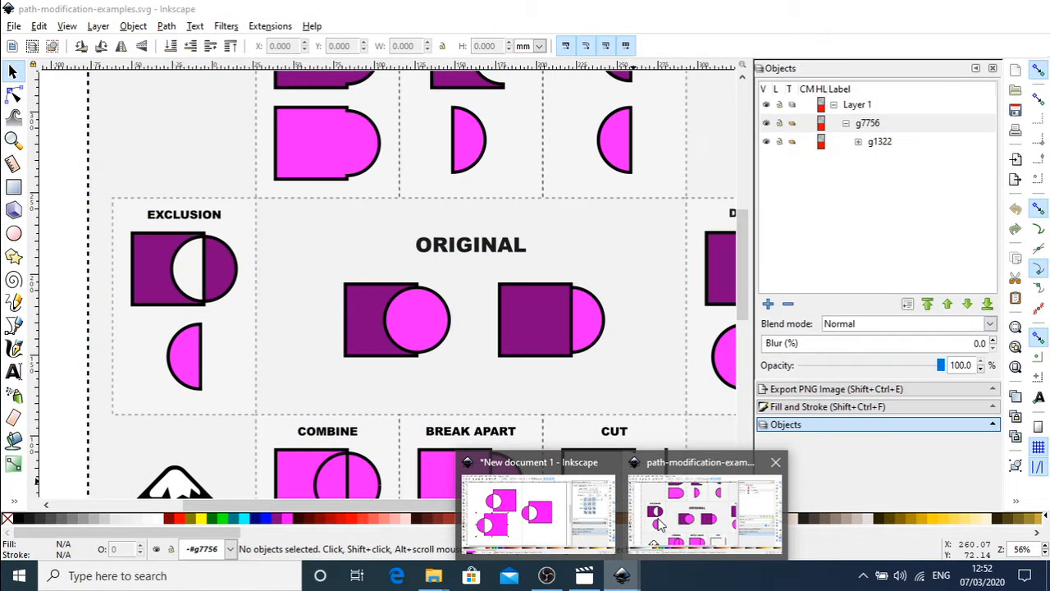
click(658, 518)
drag(472, 507, 451, 501)
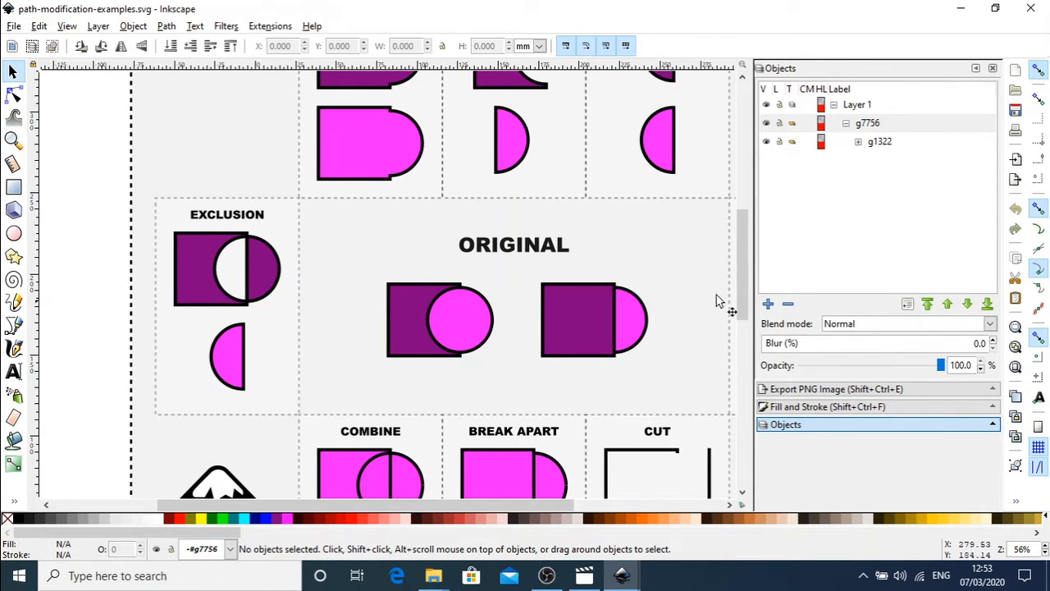
mouse_move(744, 296)
mouse_down()
mouse_move(753, 361)
mouse_move(752, 279)
mouse_up()
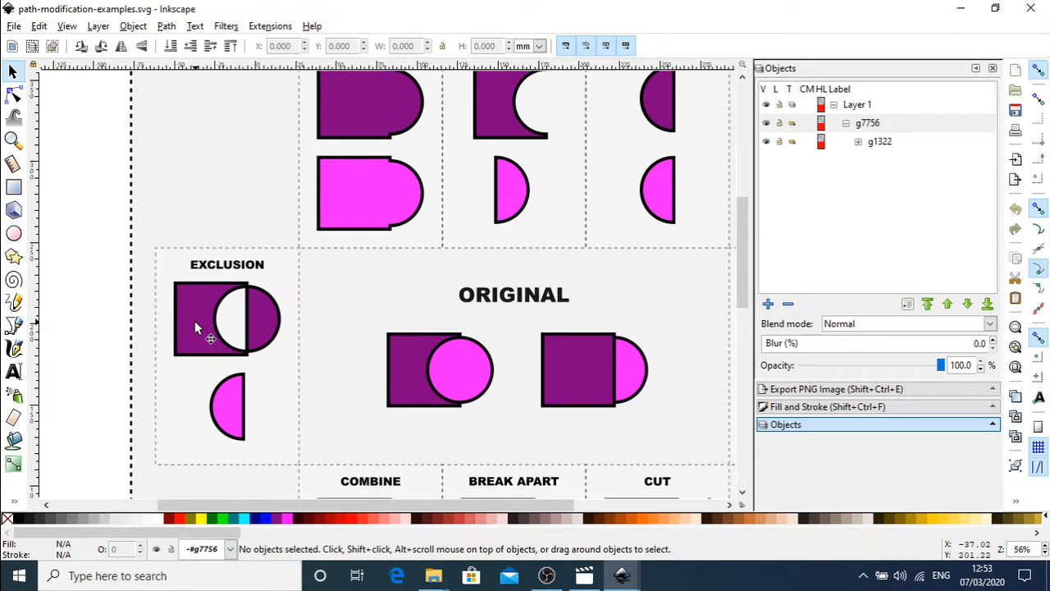
mouse_move(621, 577)
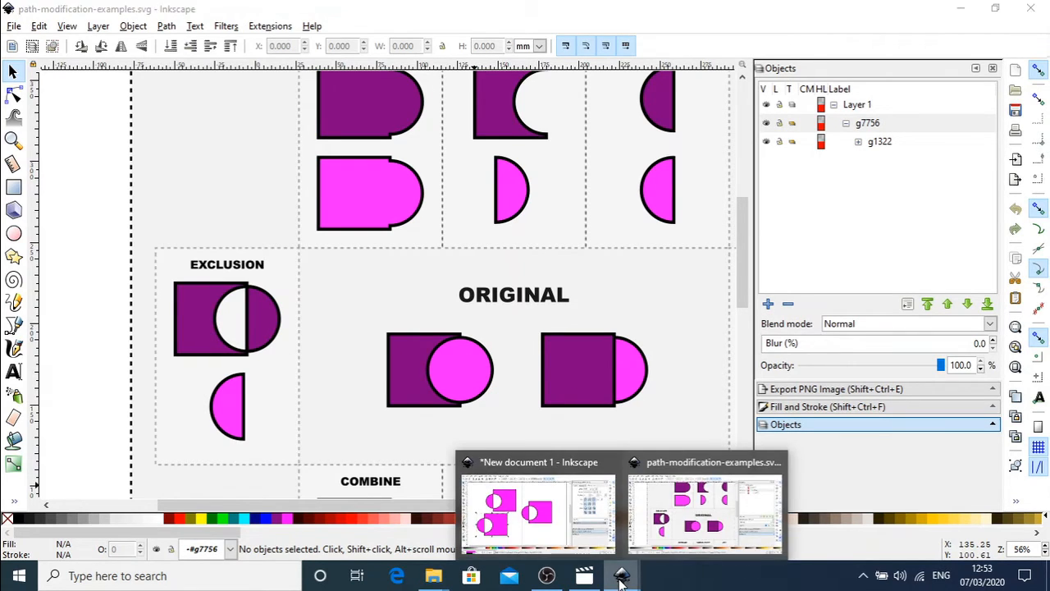
click(556, 542)
Delete the two magenta excluded shapes left of the page, keeping the one on the page.
click(483, 396)
click(251, 348)
key(Delete)
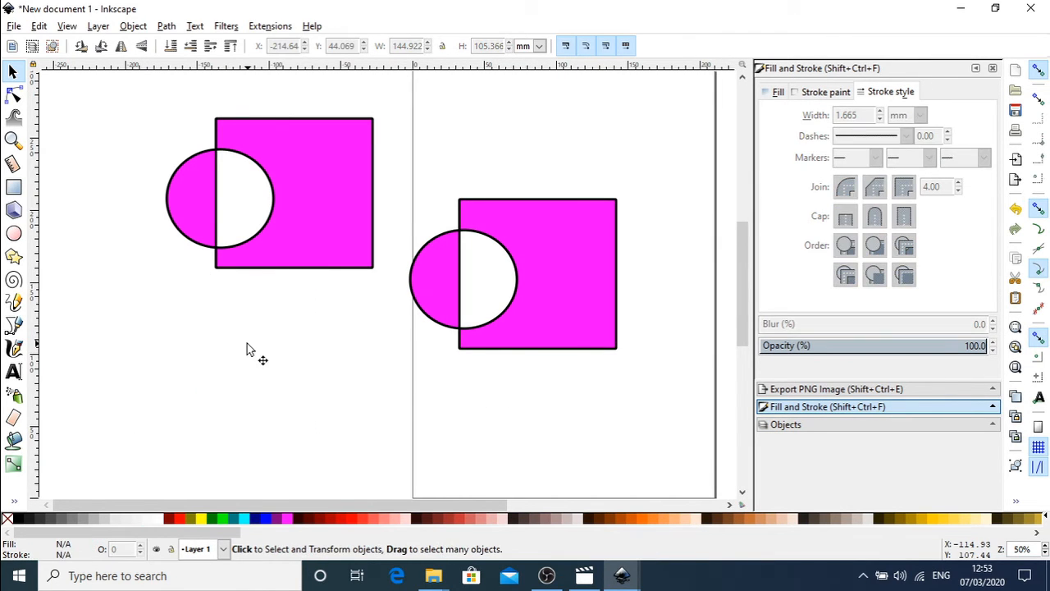
click(340, 257)
key(Delete)
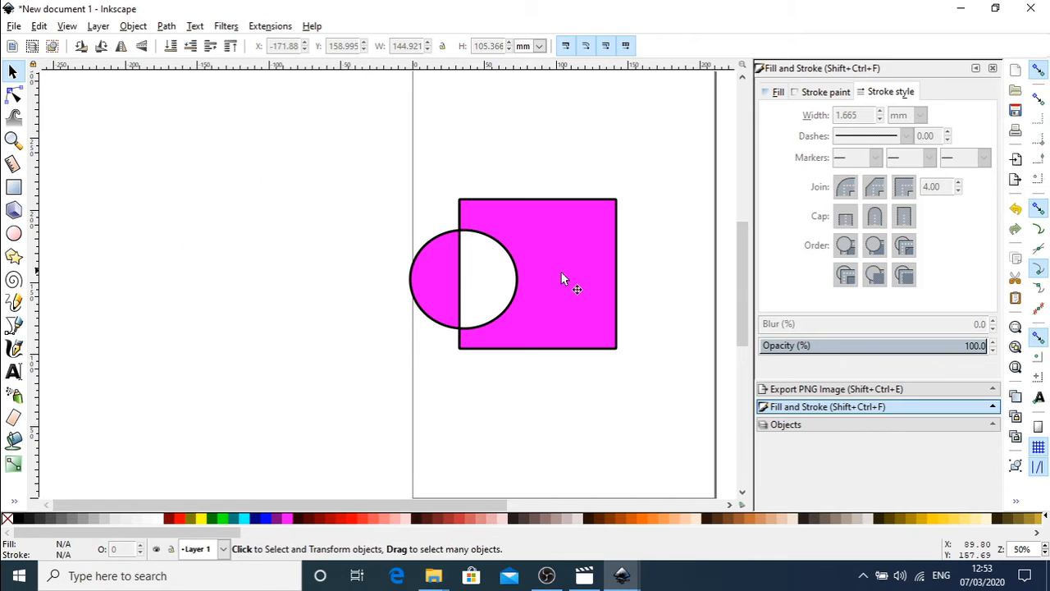
Delete the remaining magenta excluded shape on the page.
click(614, 286)
key(Delete)
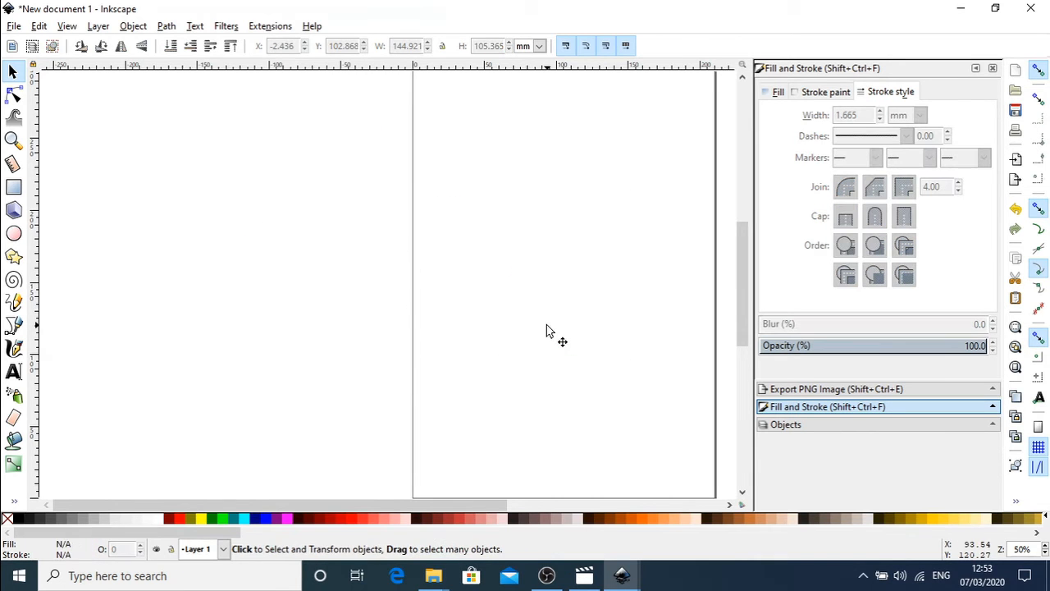
drag(417, 504, 527, 503)
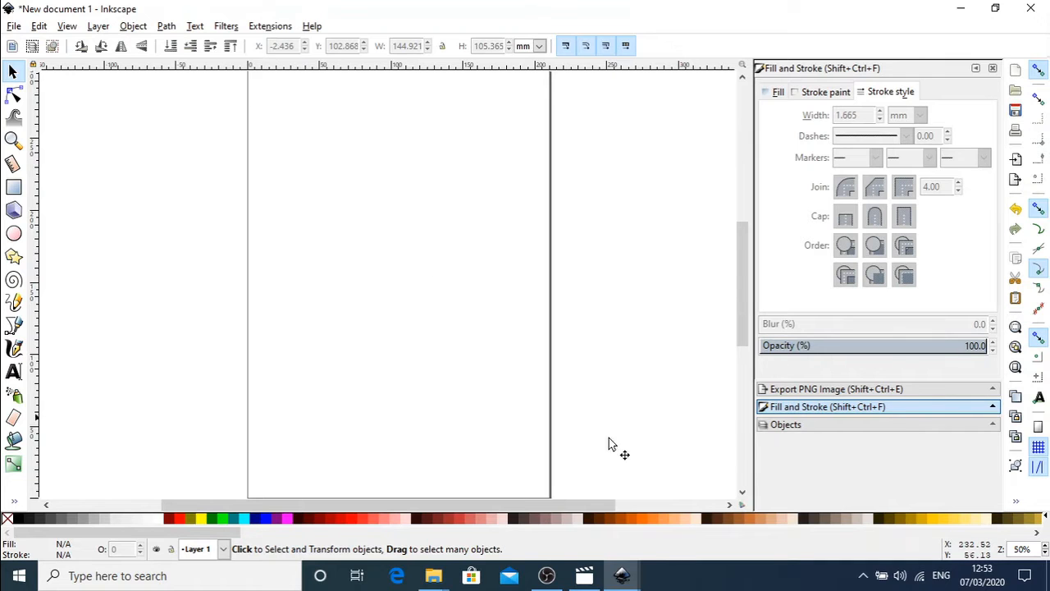
Compare the Division and Original examples in the path-modification-examples.svg window, and return to New document 1.
mouse_move(621, 575)
click(681, 525)
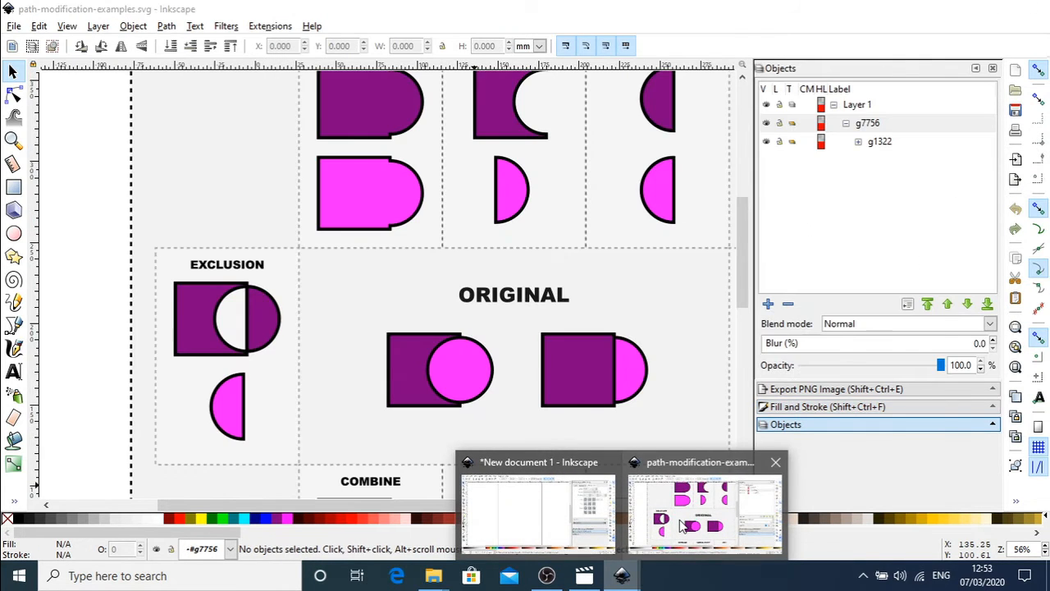
key(plus)
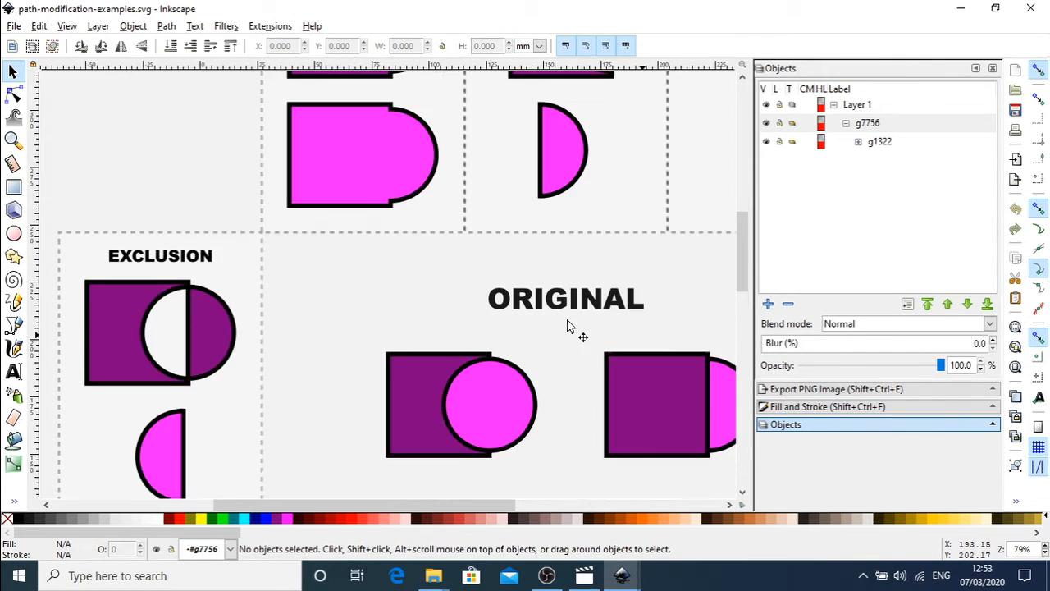
key(minus)
key(minus)
key(minus)
key(minus)
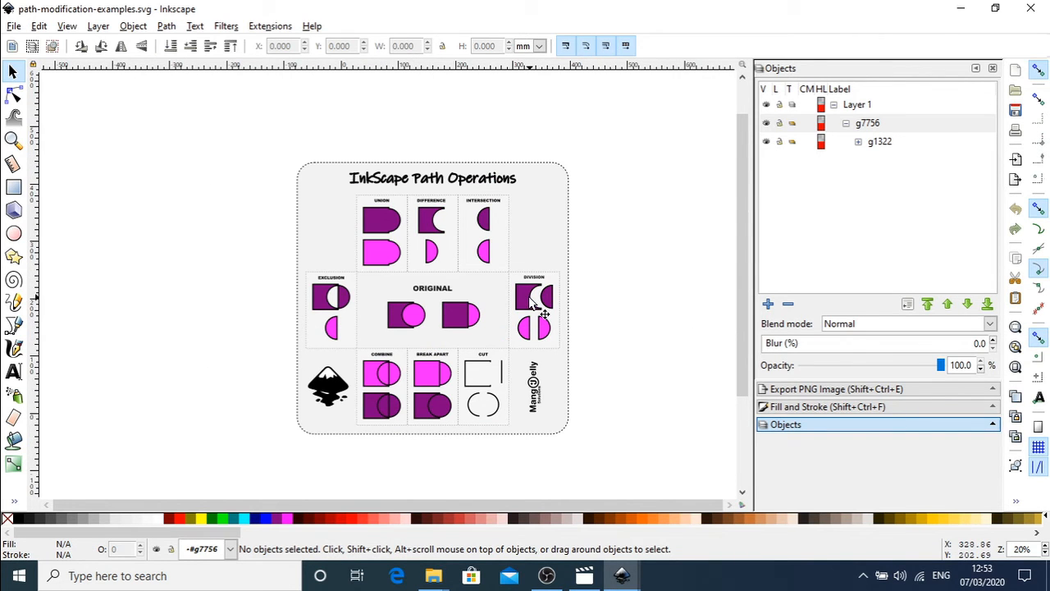
key(plus)
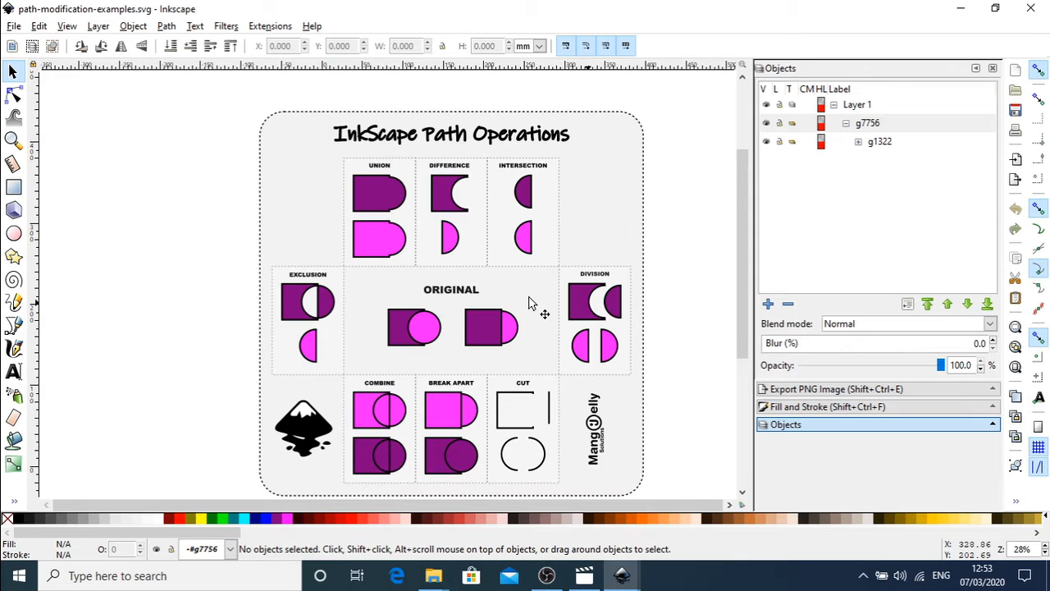
key(plus)
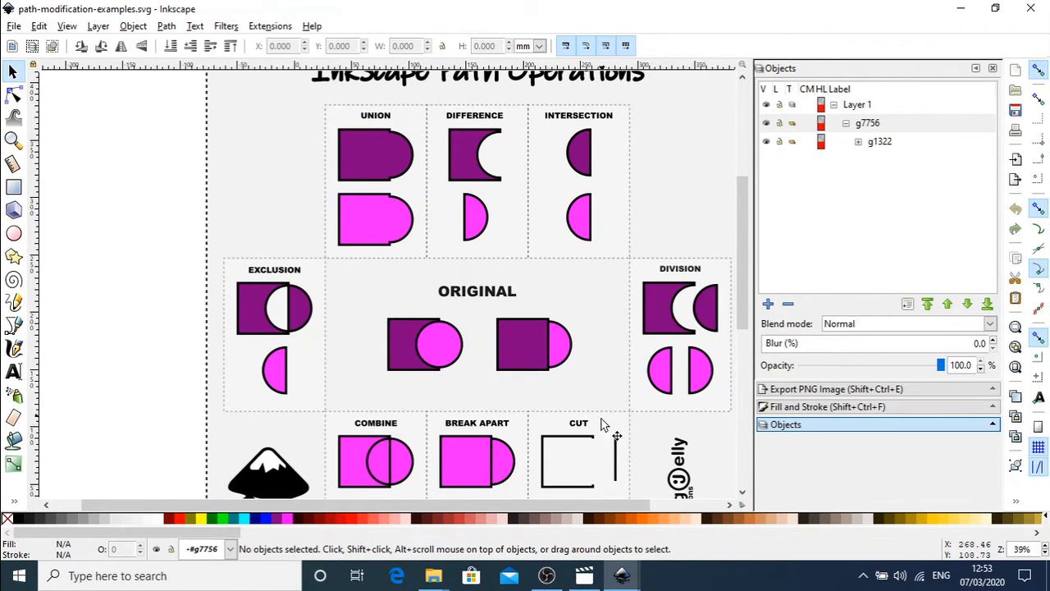
click(623, 578)
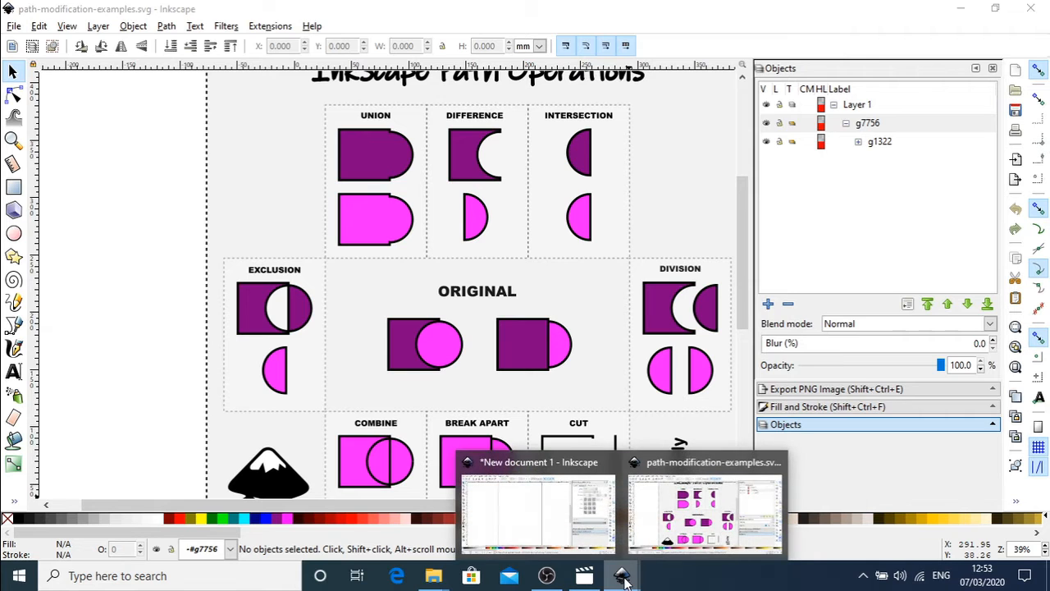
click(540, 535)
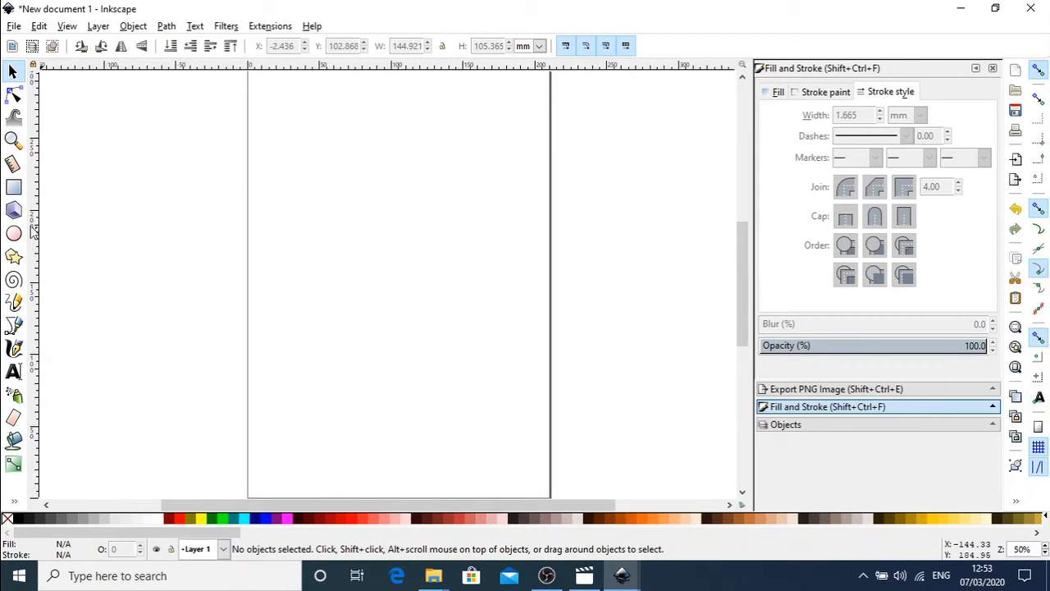
Draw a purple rectangle about 79 by 72 mm on the upper page and a smaller one about 55 by 50 mm beside it.
click(13, 187)
drag(304, 158, 418, 262)
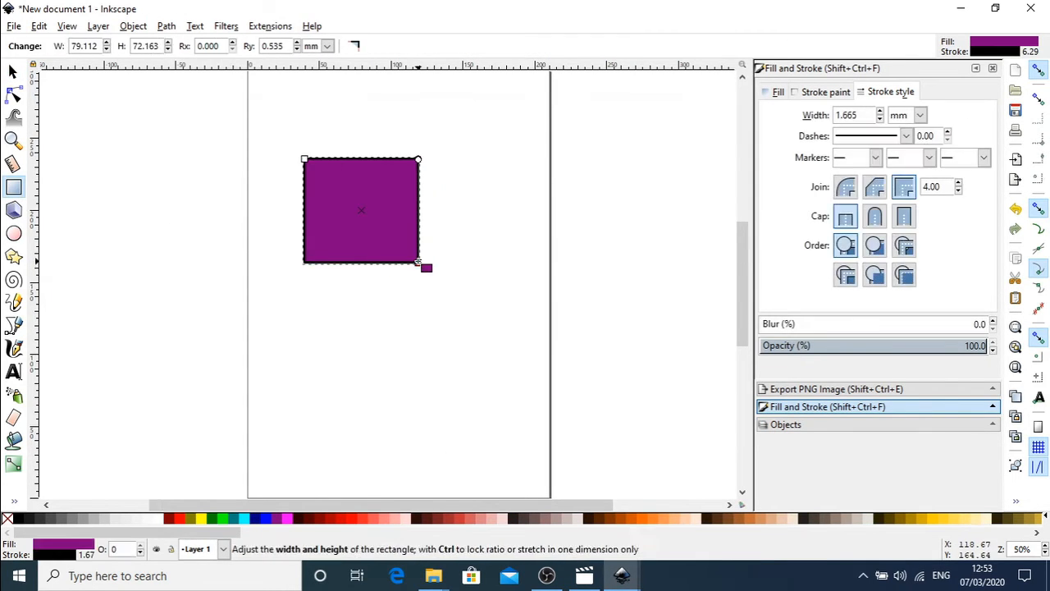
drag(468, 173, 547, 245)
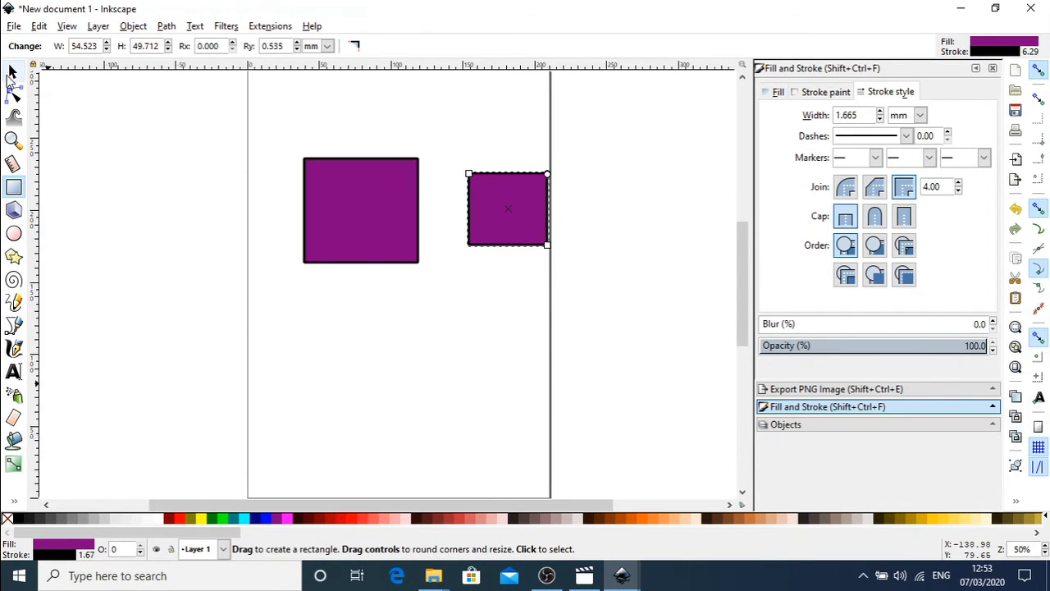
Fill the smaller rectangle with magenta and move it so it overlaps the left edge of the large purple one.
click(12, 73)
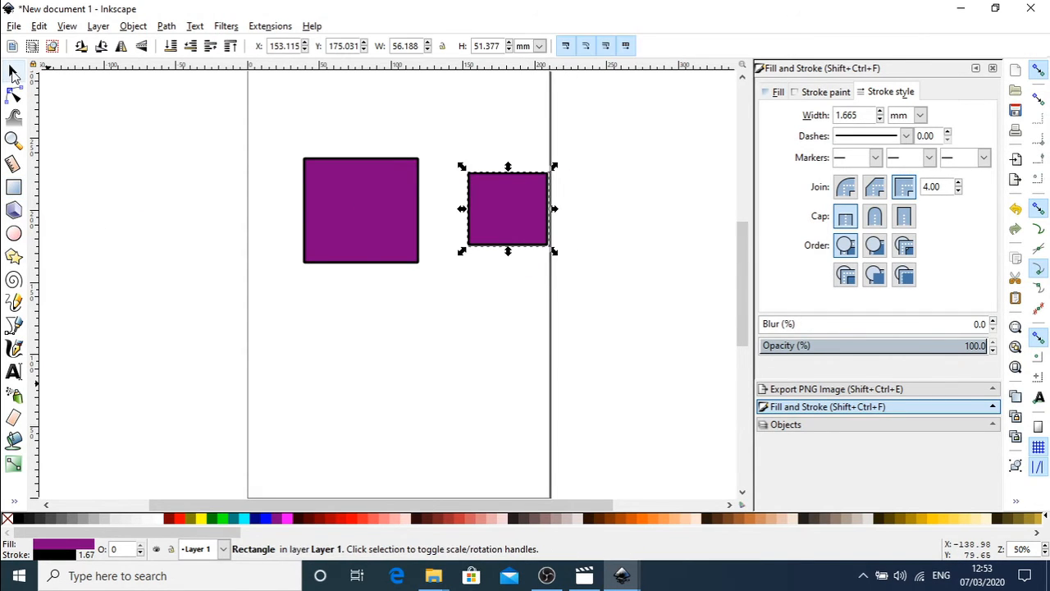
click(286, 519)
drag(509, 205, 305, 203)
Copy the overlapping magenta and purple rectangles and paste the pair below the originals.
drag(218, 118, 379, 338)
key(ctrl+c)
key(ctrl+v)
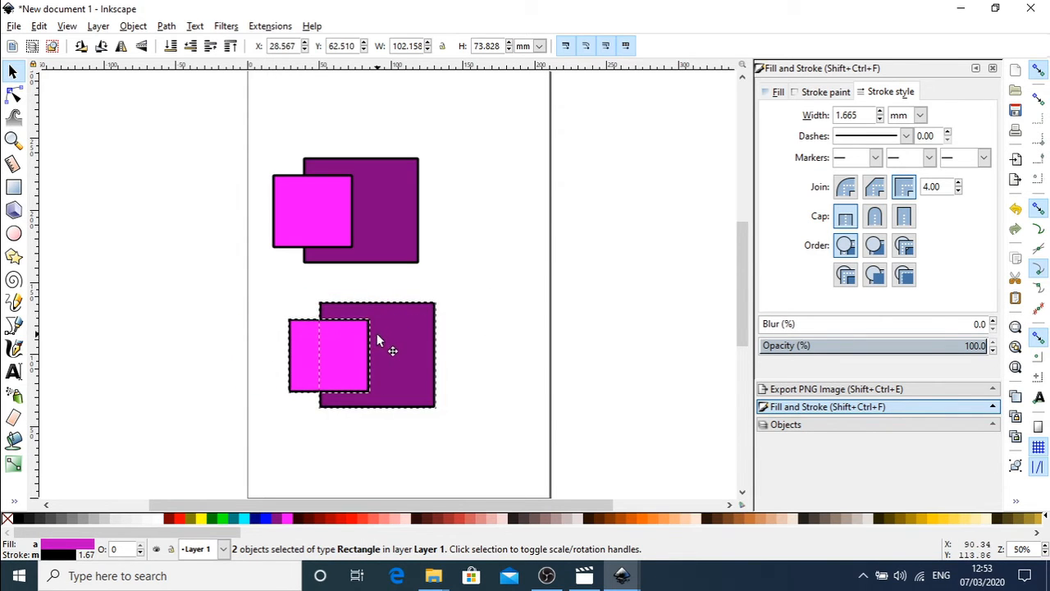
click(511, 222)
Apply Division to the upper magenta and purple rectangles, and move the cut-out piece left, clear of the notch.
click(330, 194)
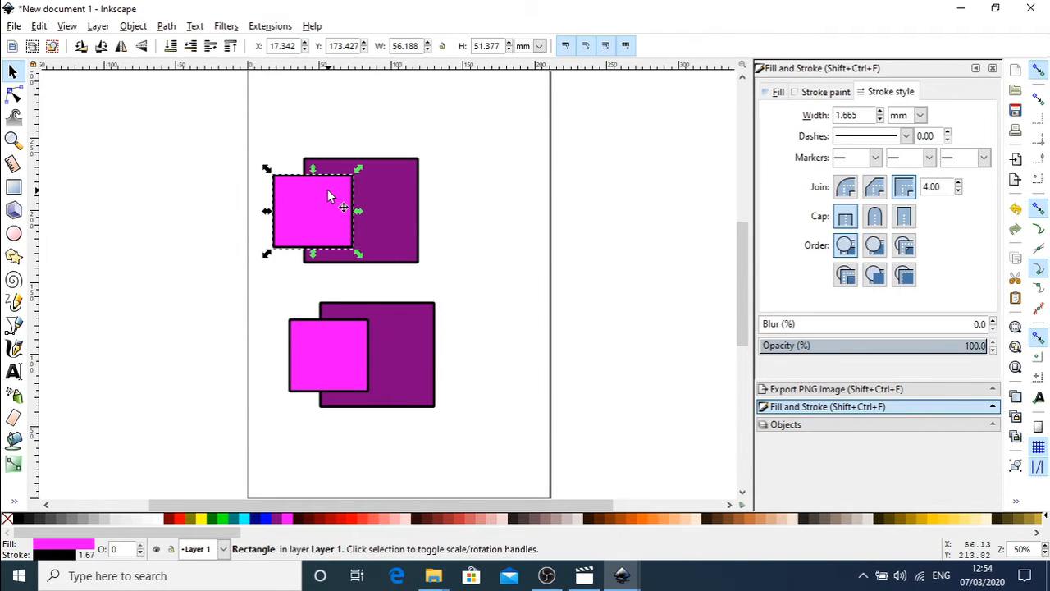
shift+click(390, 215)
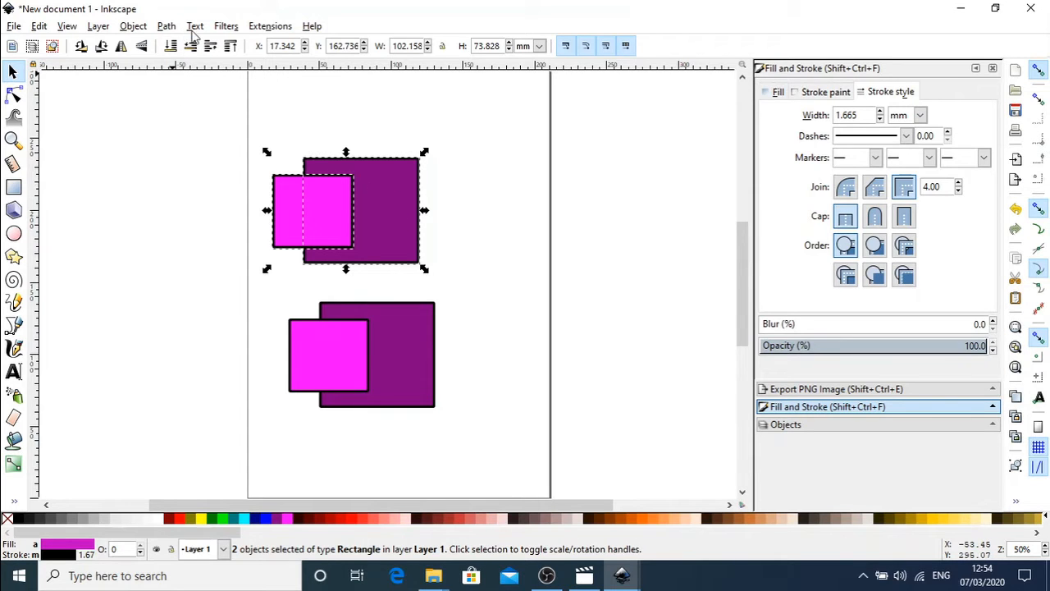
click(167, 27)
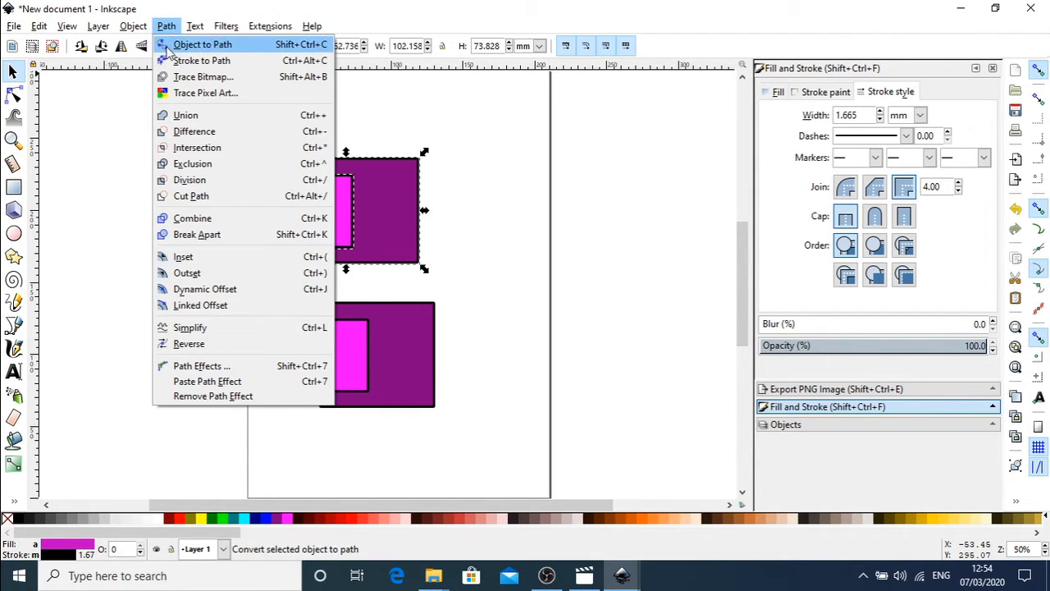
click(221, 183)
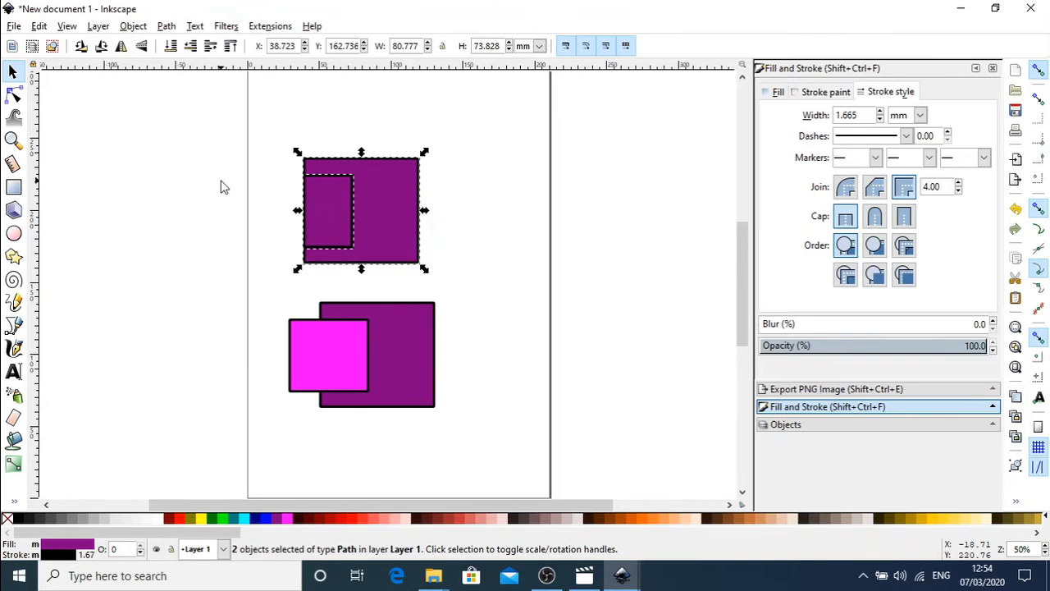
click(254, 286)
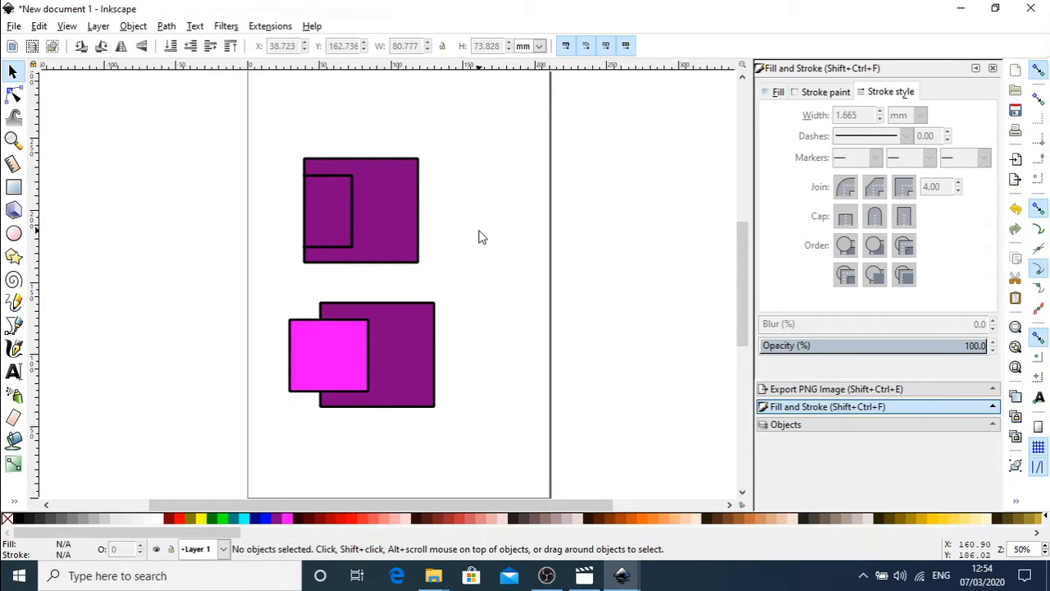
drag(330, 217, 275, 214)
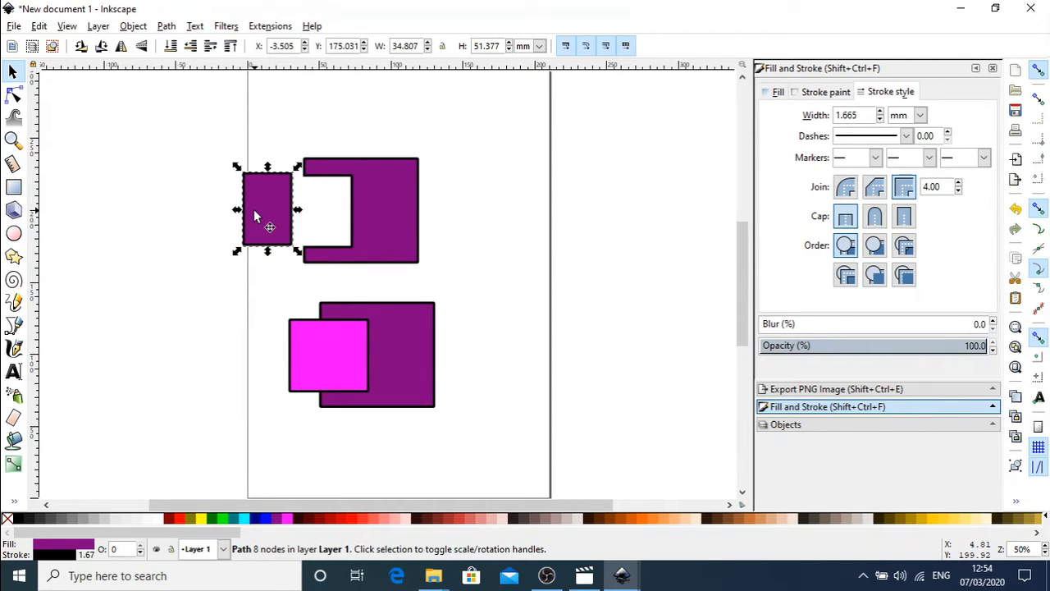
Move the lower overlapping pair down and left of the page, and place the cut-out piece against the notched shape's right edge.
drag(251, 281, 499, 429)
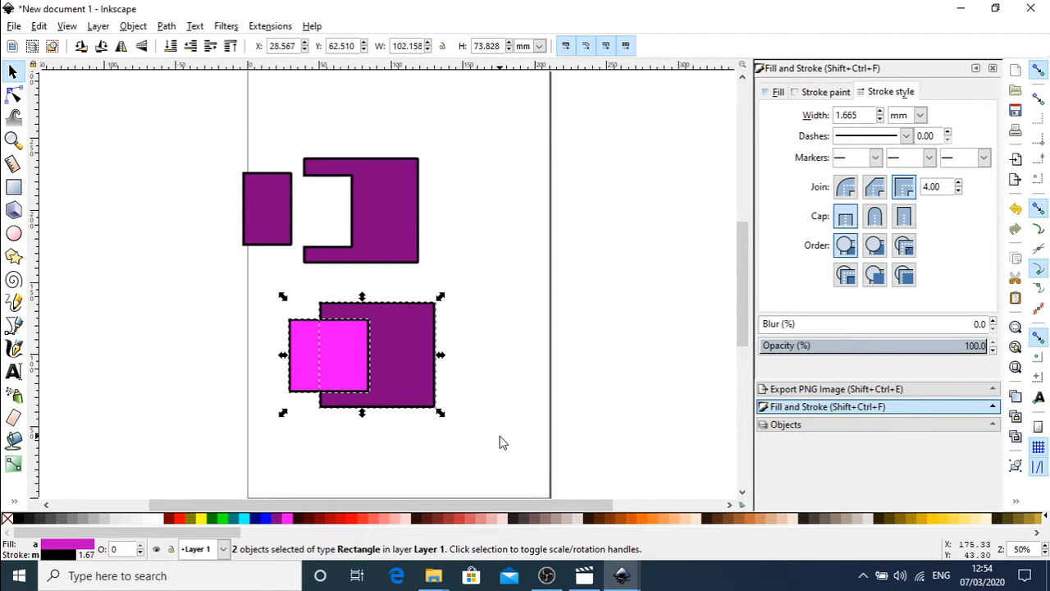
drag(393, 390, 211, 460)
click(422, 294)
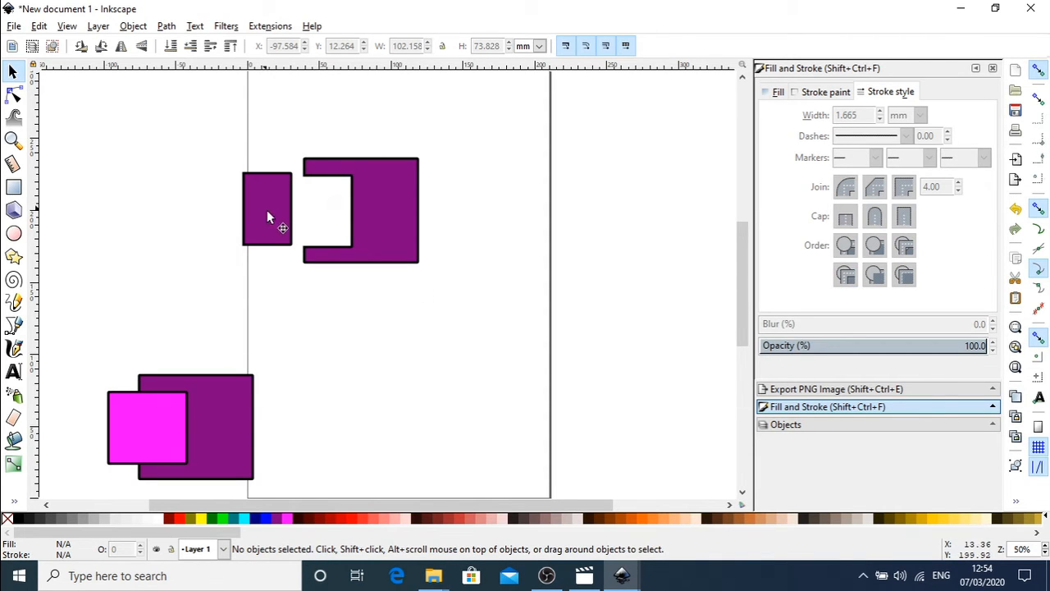
drag(269, 211, 444, 216)
Paste a copy of the notched shape and its cut-out piece below the originals, and delete that copy.
drag(265, 144, 559, 318)
key(ctrl+c)
key(ctrl+v)
drag(558, 298, 434, 329)
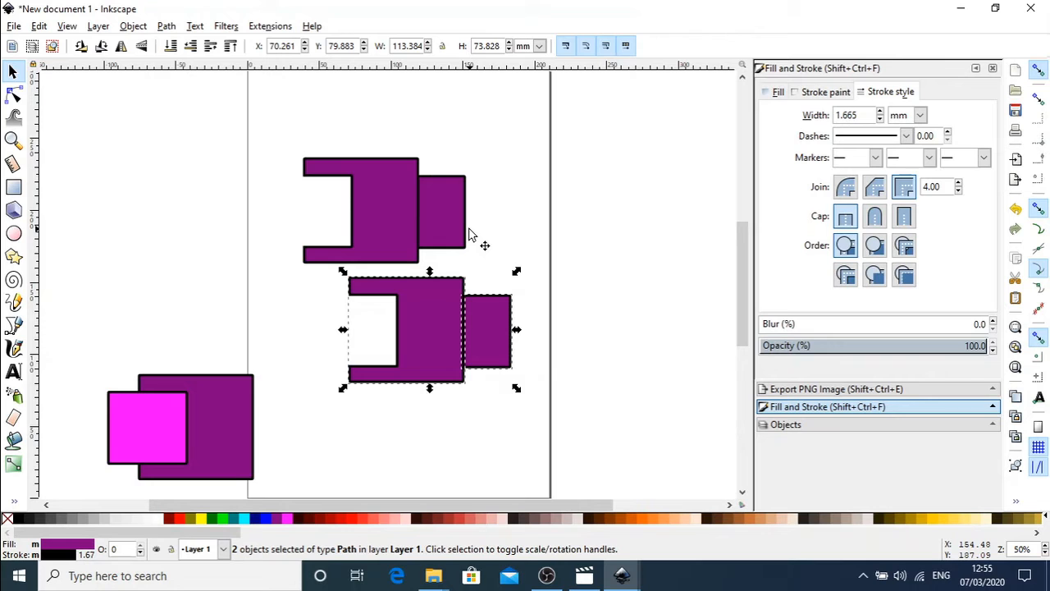
drag(466, 318, 432, 336)
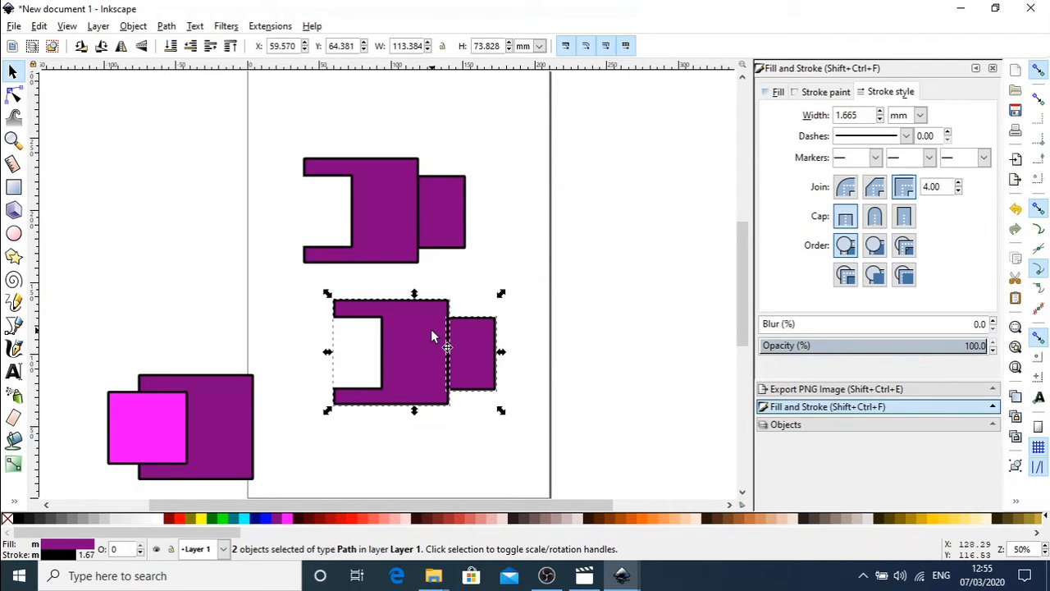
key(Delete)
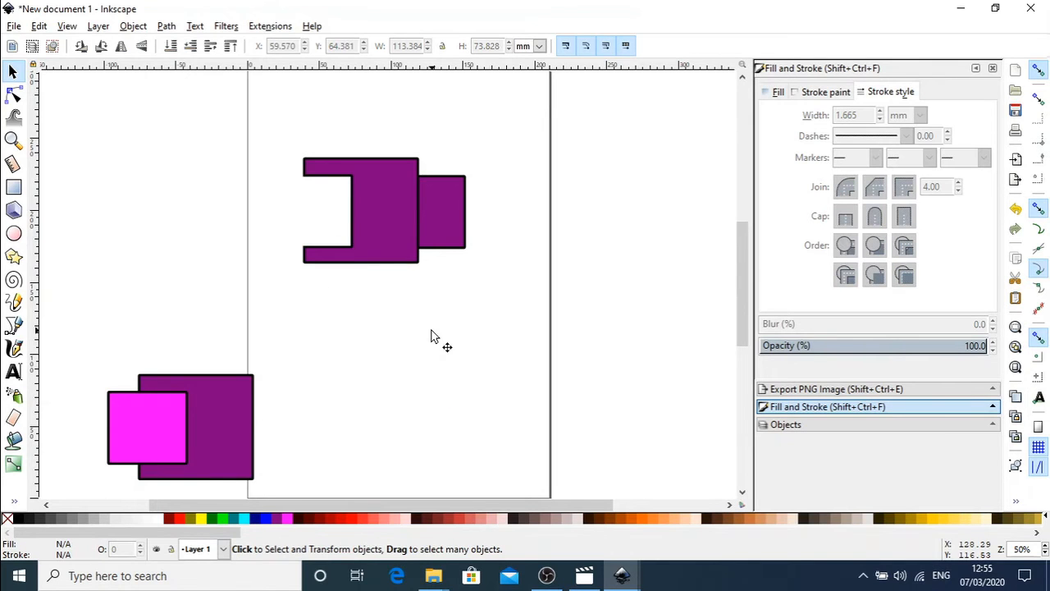
Delete the notched shape and its cut-out piece, and move the overlapping magenta and purple pair up onto the page.
drag(296, 301, 490, 143)
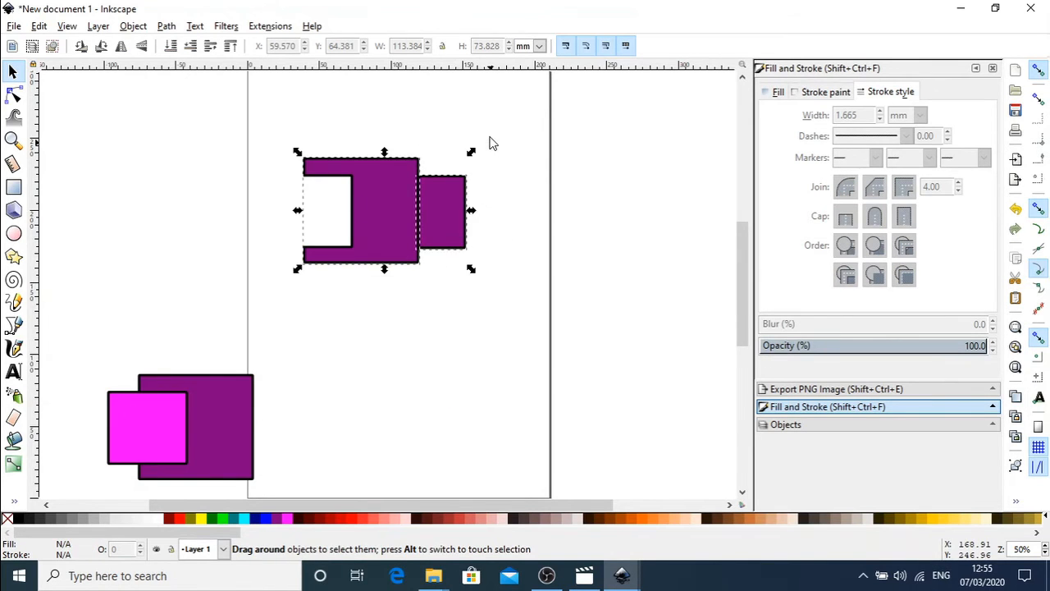
key(Delete)
drag(85, 326, 302, 489)
drag(238, 463, 364, 248)
click(471, 236)
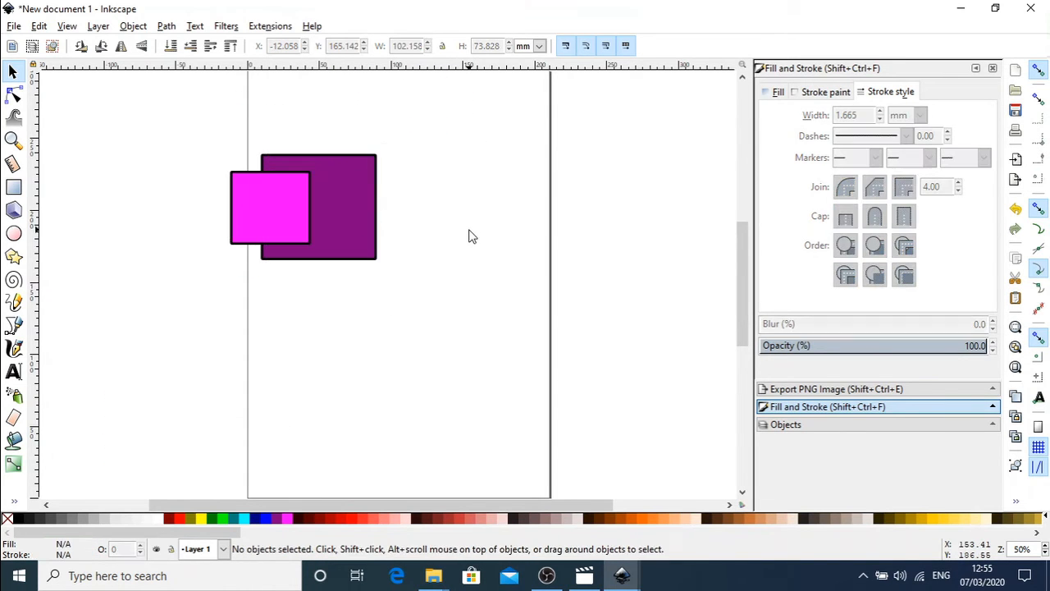
Lower the magenta rectangle behind the purple one.
click(276, 217)
key(Page_Down)
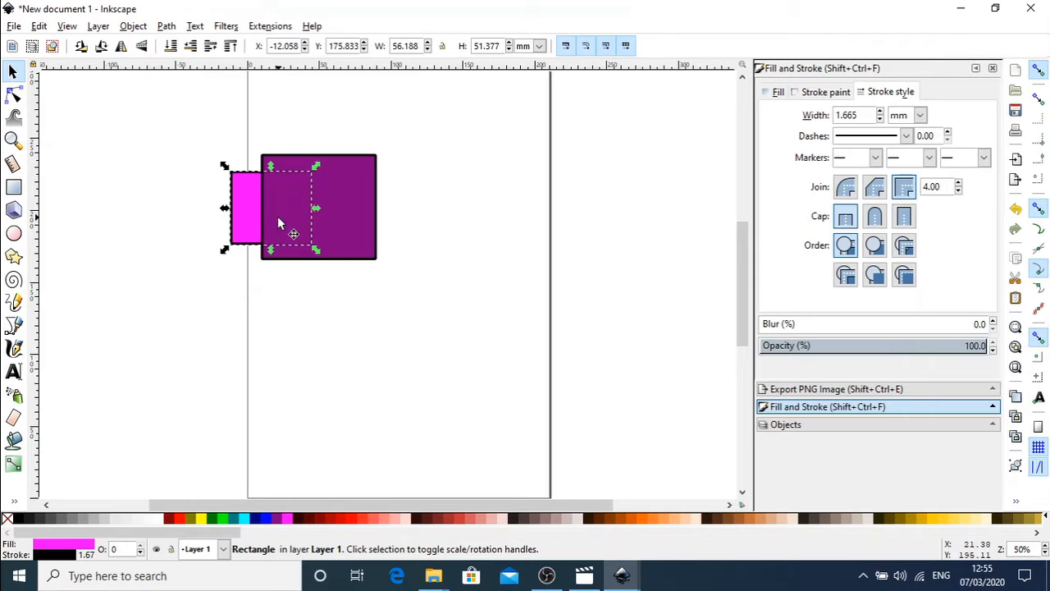
click(486, 211)
click(352, 194)
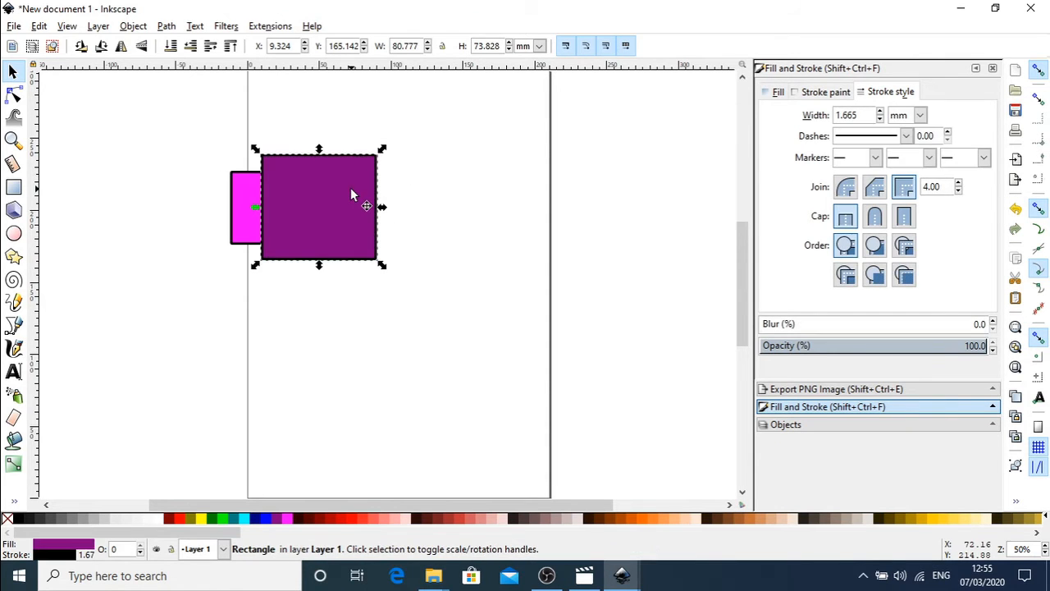
click(187, 236)
Apply Division to the purple rectangle and the magenta rectangle behind it.
drag(172, 127, 485, 383)
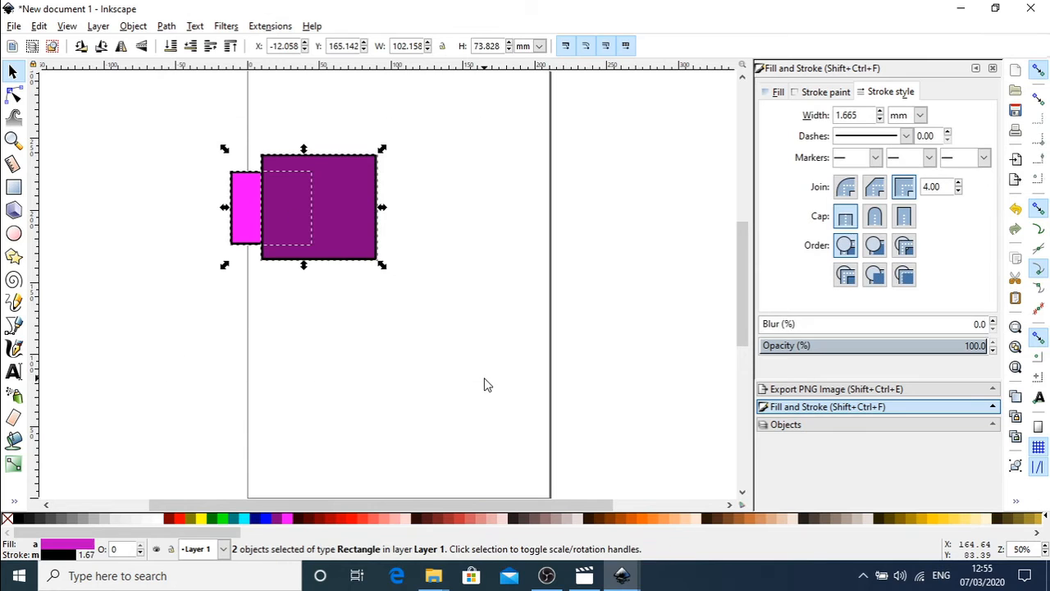
click(167, 27)
click(196, 26)
mouse_move(167, 26)
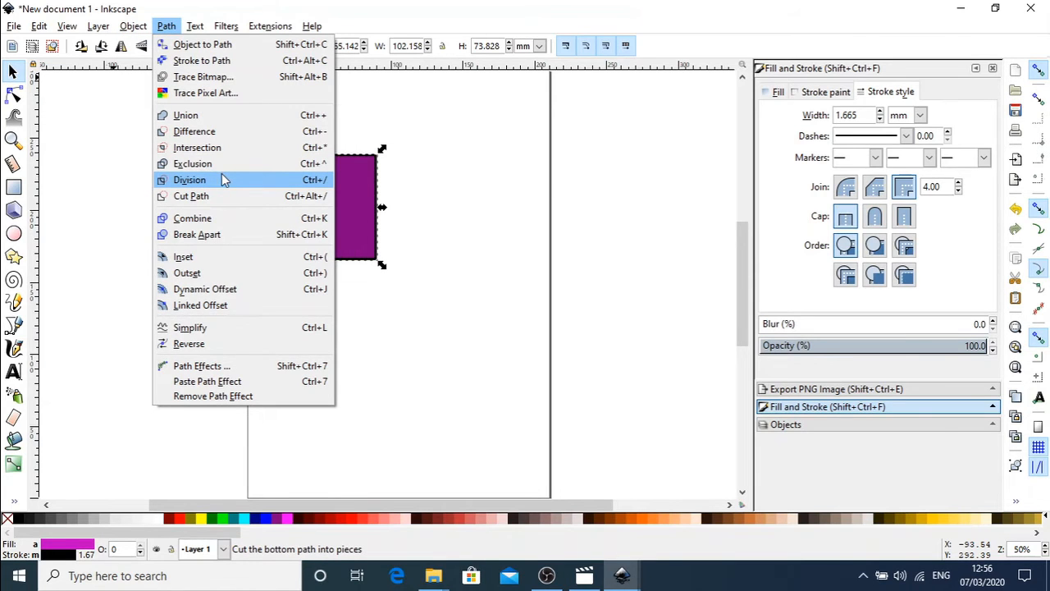
click(190, 180)
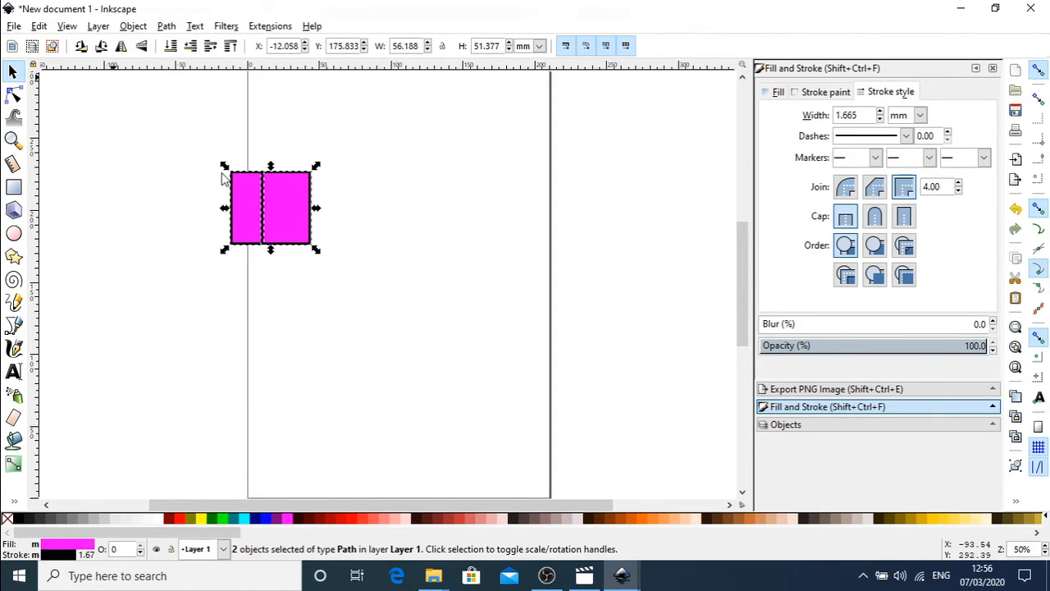
click(376, 276)
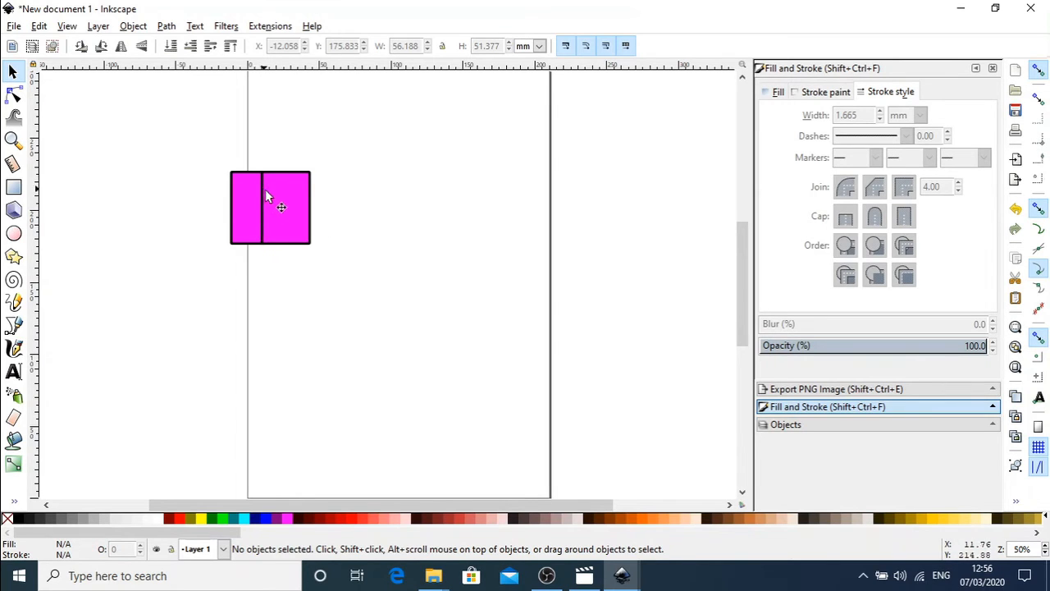
Undo the Division, and place a copy of the two divided magenta pieces over the original rectangles where they overlap.
drag(199, 141, 345, 260)
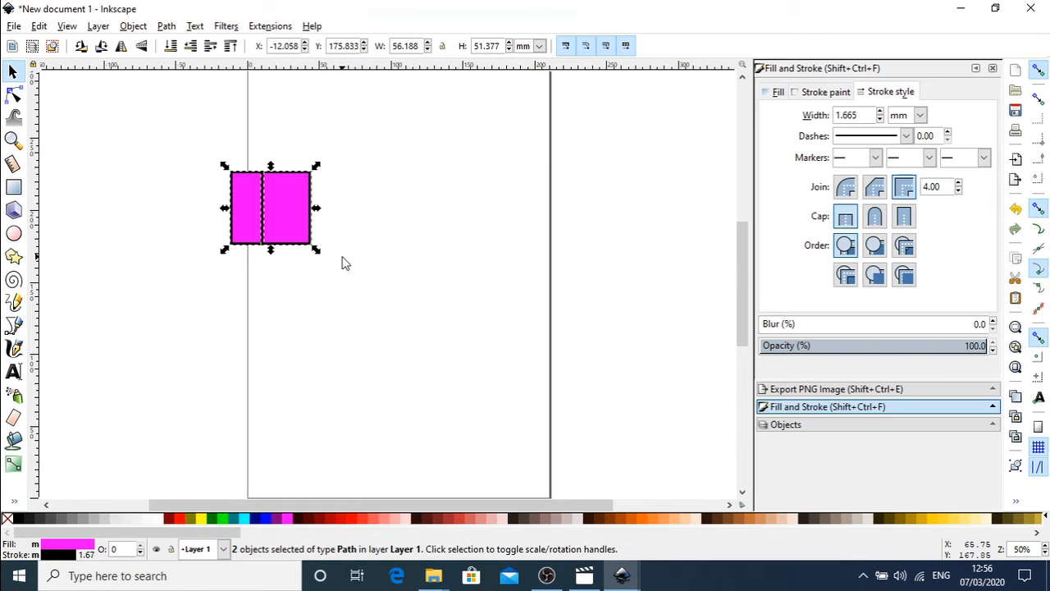
key(ctrl+z)
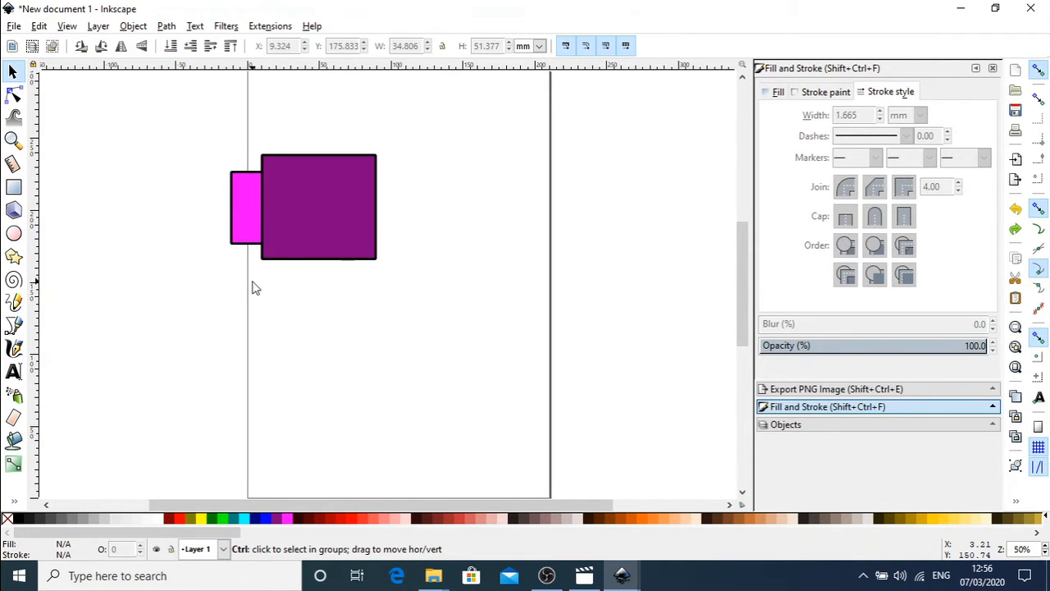
key(ctrl+v)
drag(264, 281, 282, 197)
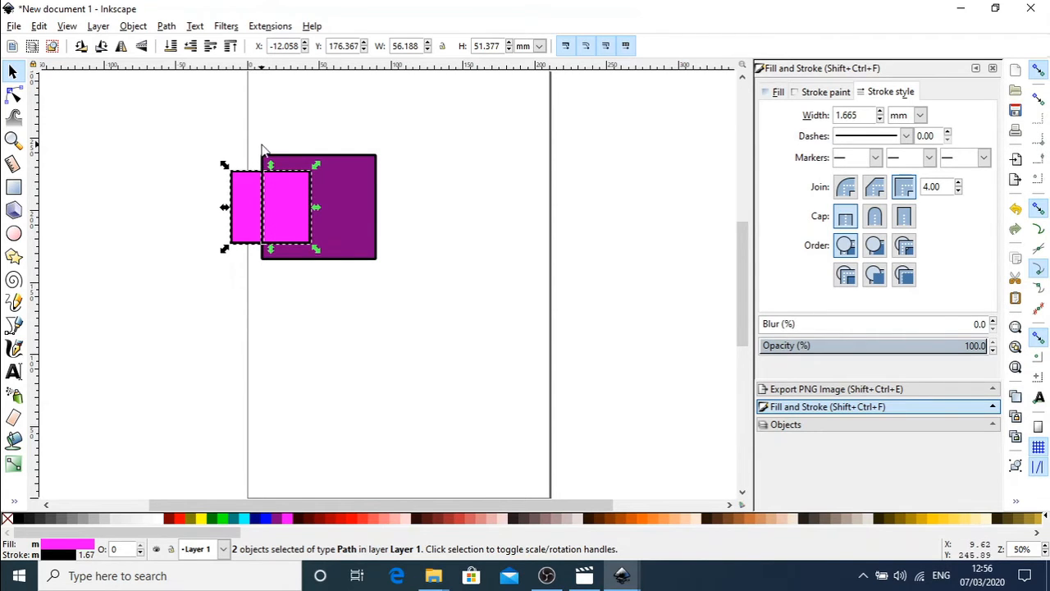
Move the two divided magenta pieces apart below the original rectangles, and delete both pieces.
drag(243, 215, 311, 369)
click(321, 391)
drag(207, 375, 420, 373)
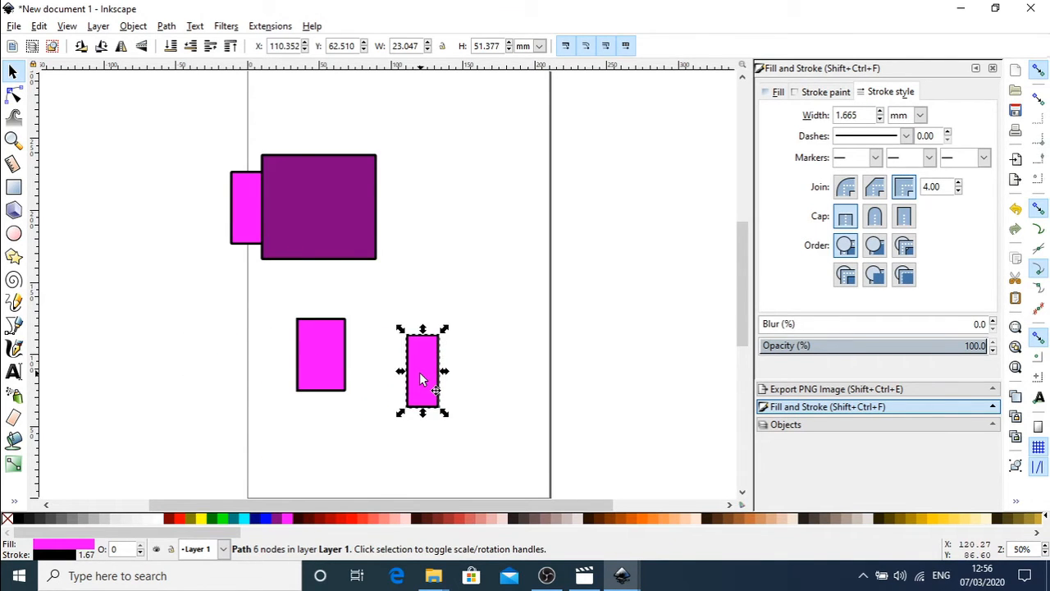
drag(228, 293, 275, 310)
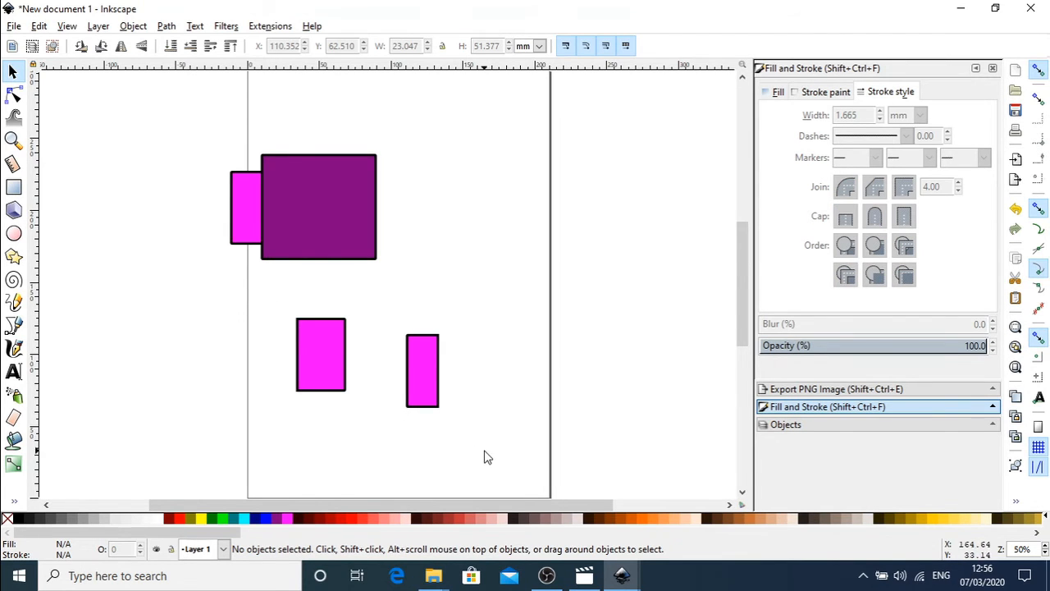
drag(466, 452, 283, 305)
key(Delete)
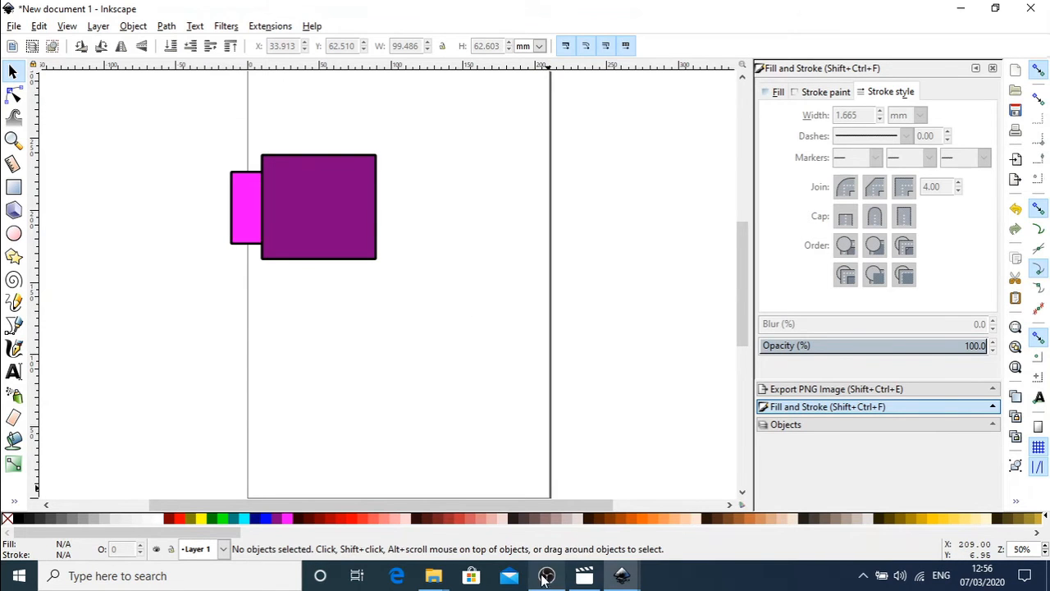
Preview the path-modification-examples drawing, and return to the new document.
click(621, 574)
mouse_move(678, 527)
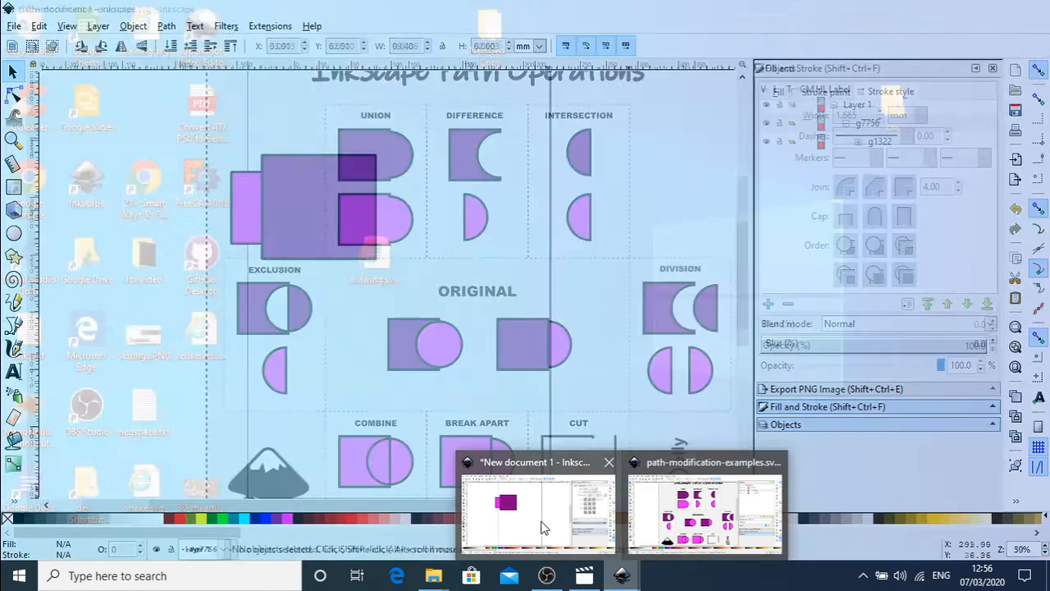
click(544, 520)
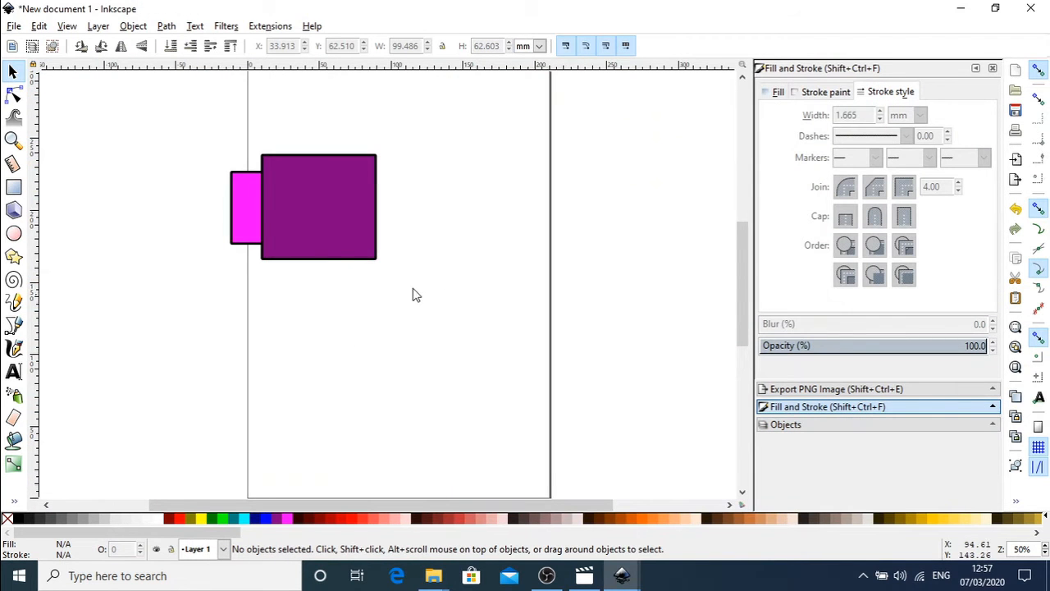
Copy the overlapping magenta and purple rectangles, and place the duplicate pair across the page's right edge, level with the original.
click(235, 223)
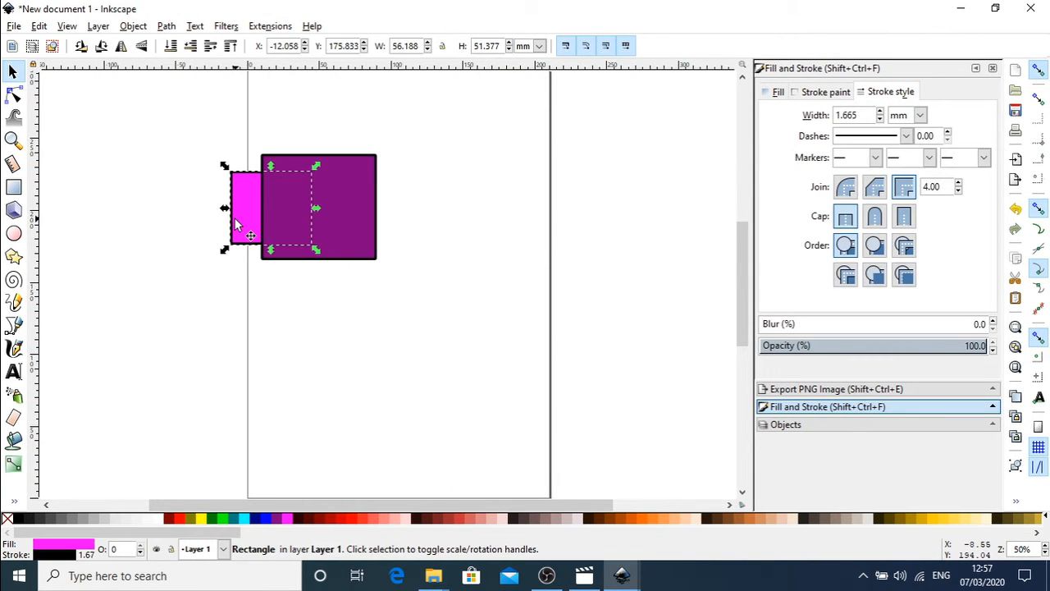
shift+click(327, 198)
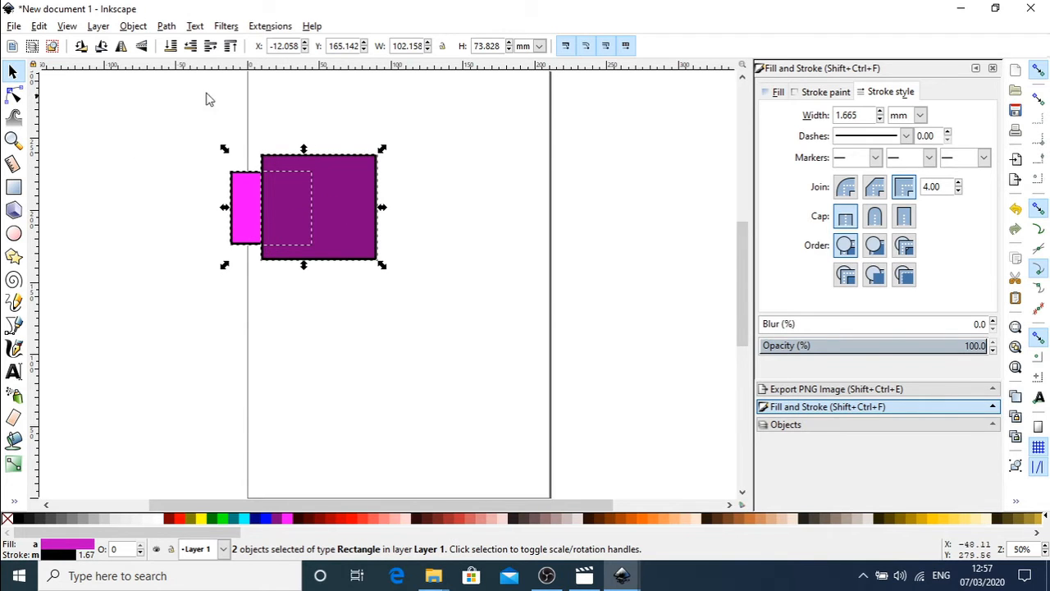
click(161, 126)
drag(164, 127, 581, 211)
key(ctrl+c)
key(ctrl+v)
click(386, 293)
Raise the magenta rectangle to the top in both overlapping pairs.
click(251, 212)
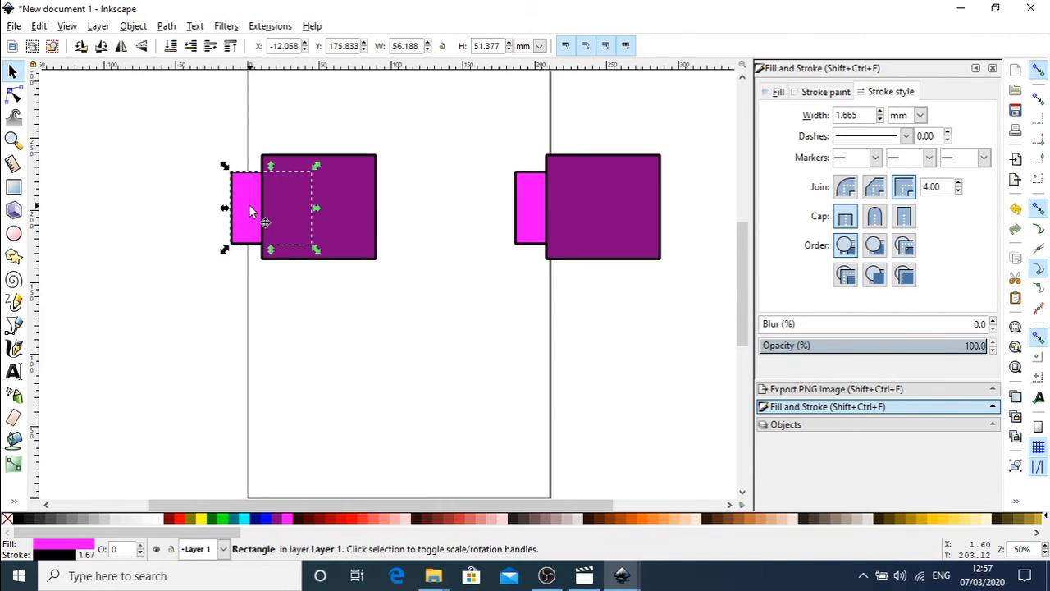
key(Home)
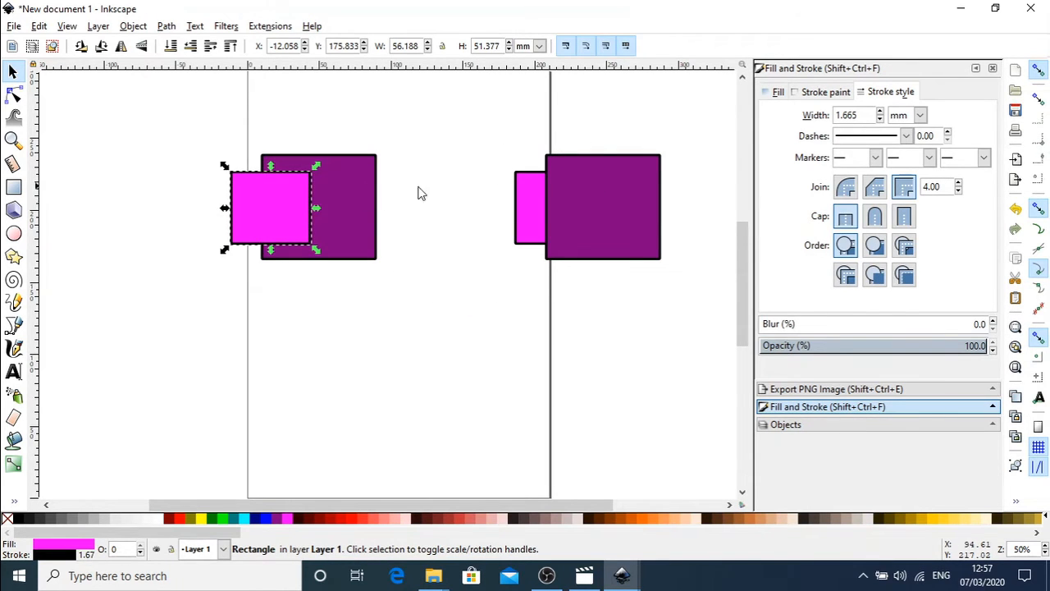
click(520, 220)
key(Home)
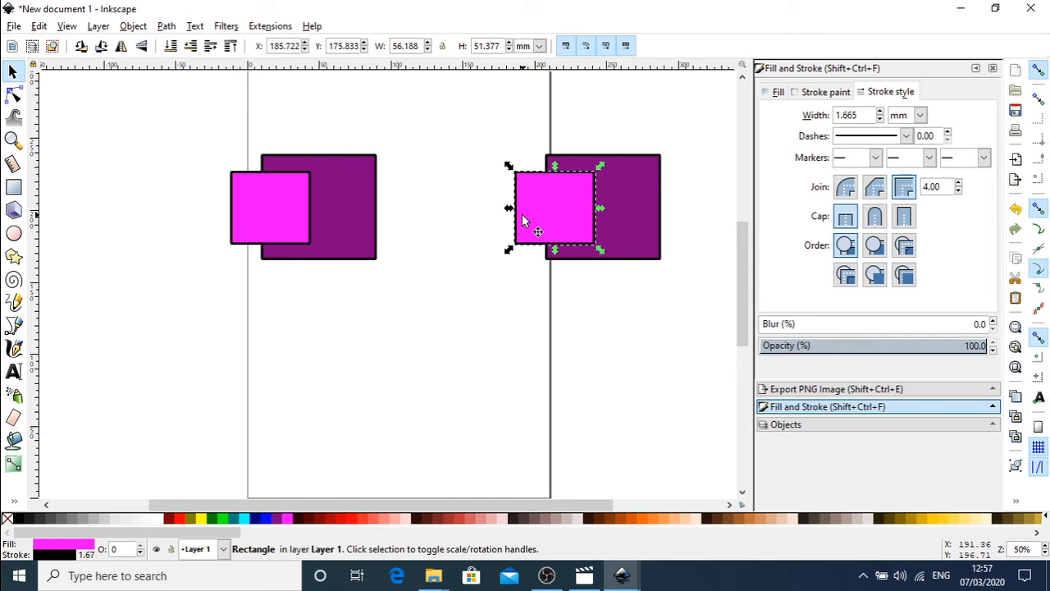
click(322, 300)
Combine the original pair of magenta and purple rectangles into one path, and move it down and left across the page edge.
click(258, 224)
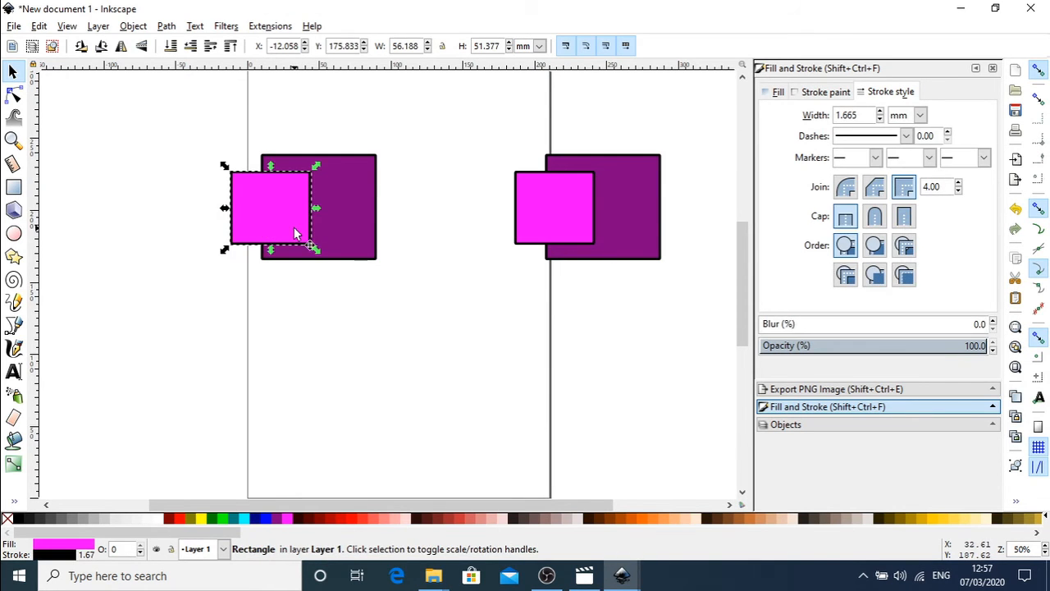
drag(171, 129, 423, 327)
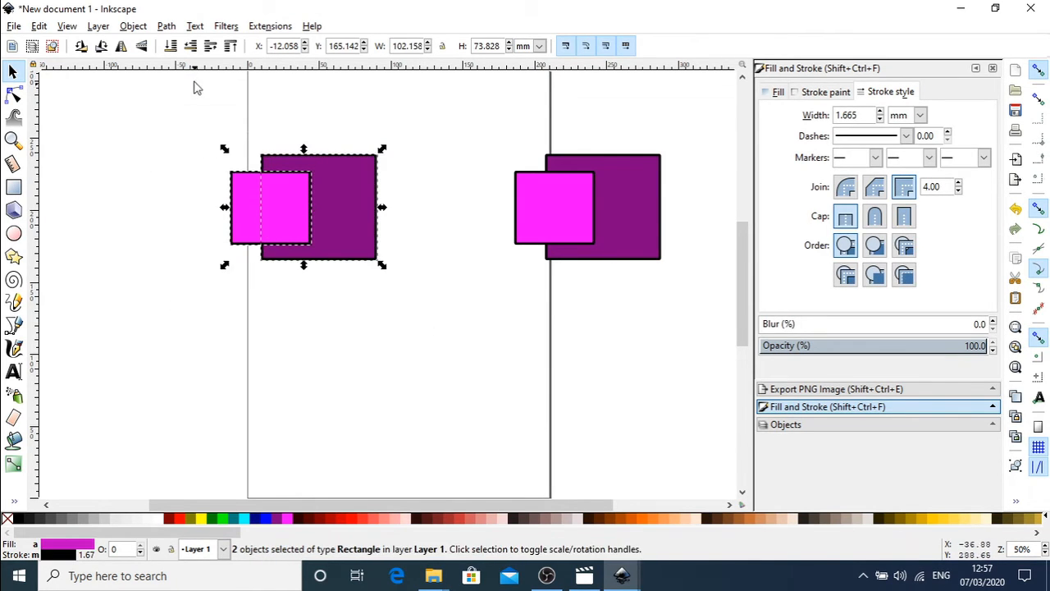
click(136, 28)
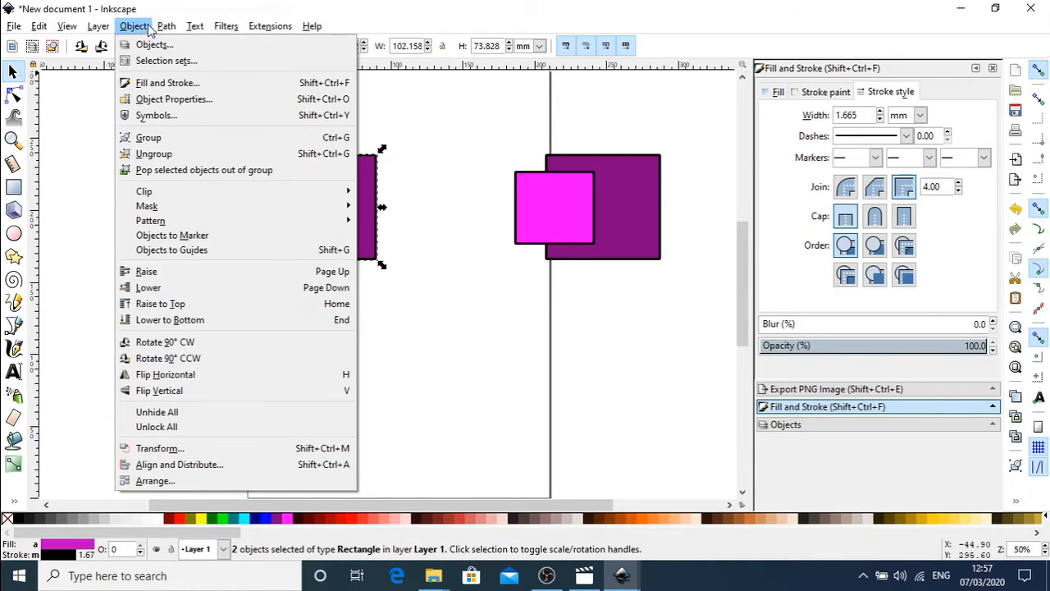
mouse_move(167, 26)
click(231, 215)
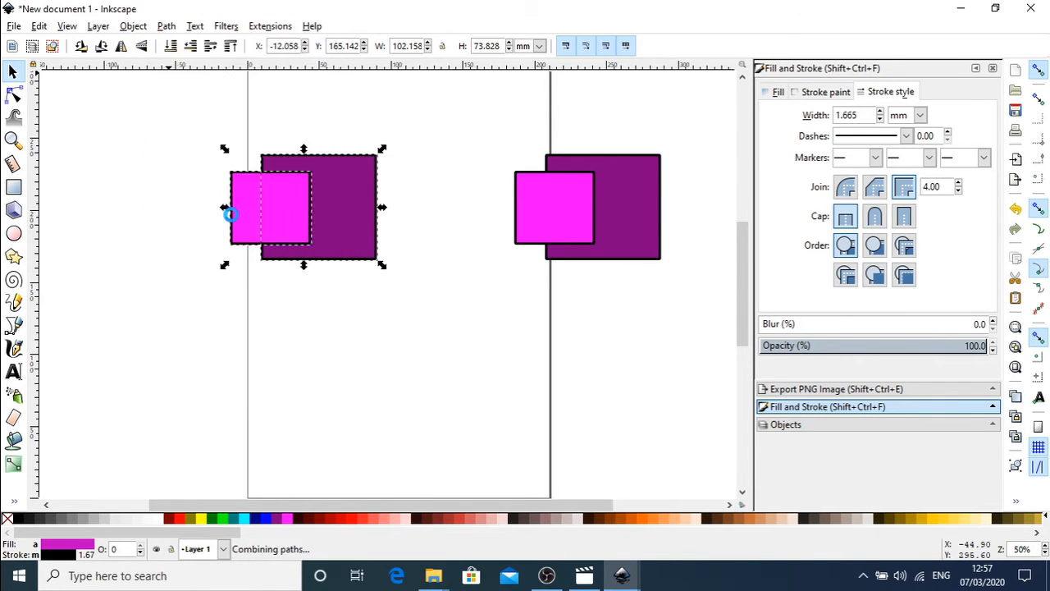
click(394, 326)
drag(251, 242, 196, 266)
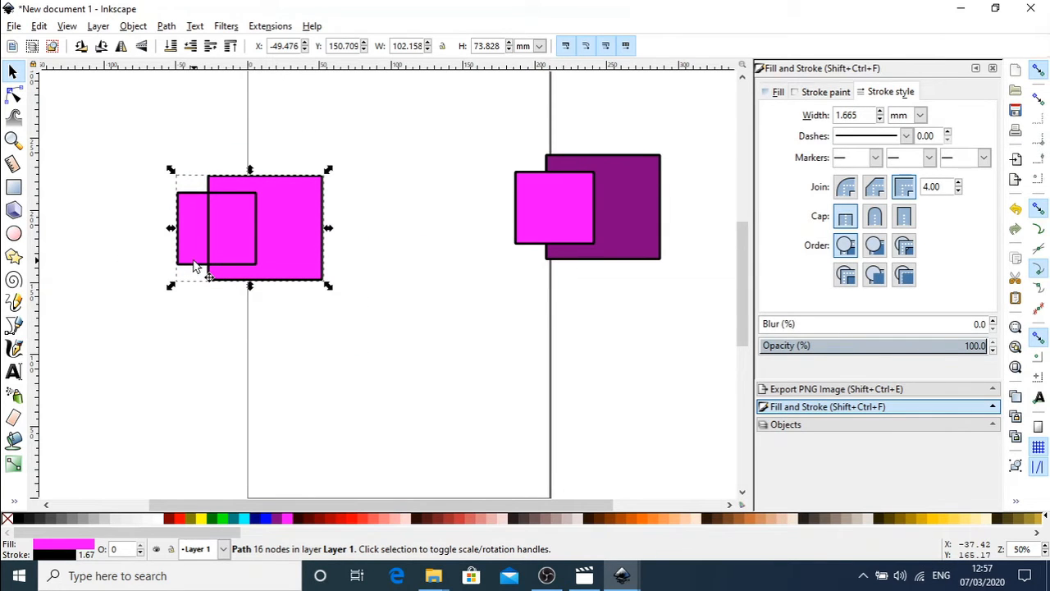
Reshape the smaller rectangle within the combined path by pulling its right-hand nodes outward and bulging its upper and left edges.
double_click(255, 241)
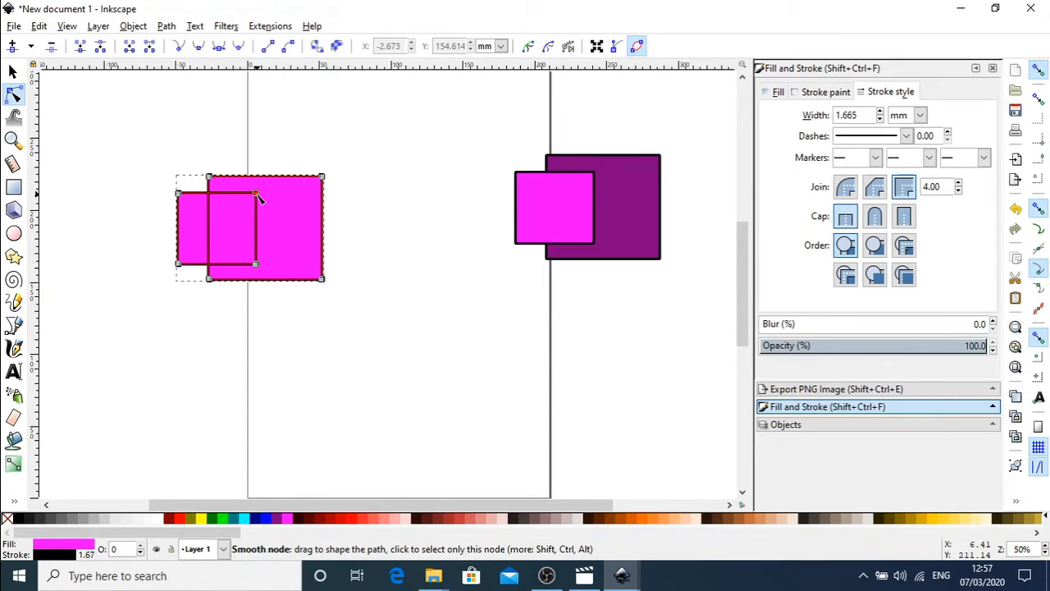
drag(256, 195, 287, 138)
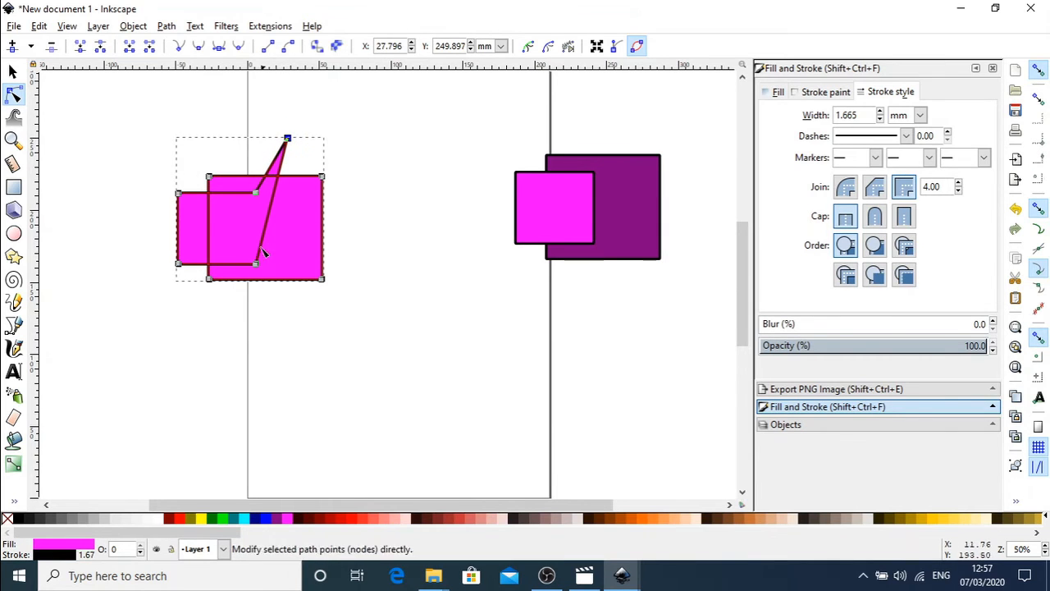
drag(256, 264, 224, 360)
mouse_move(256, 201)
mouse_down()
mouse_move(248, 179)
mouse_move(270, 203)
mouse_move(256, 190)
mouse_up()
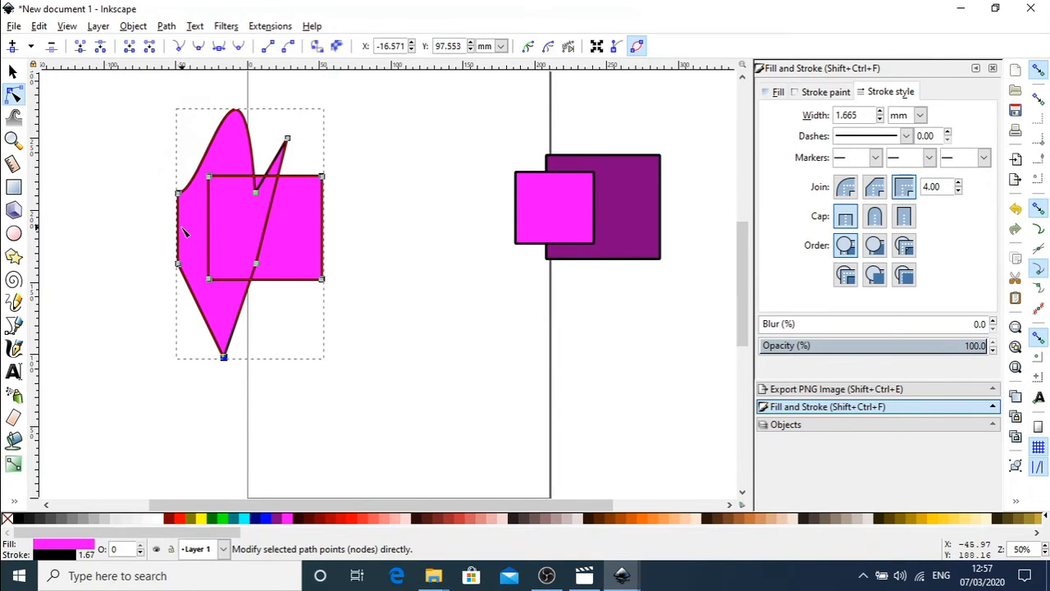
drag(178, 227, 123, 237)
click(457, 323)
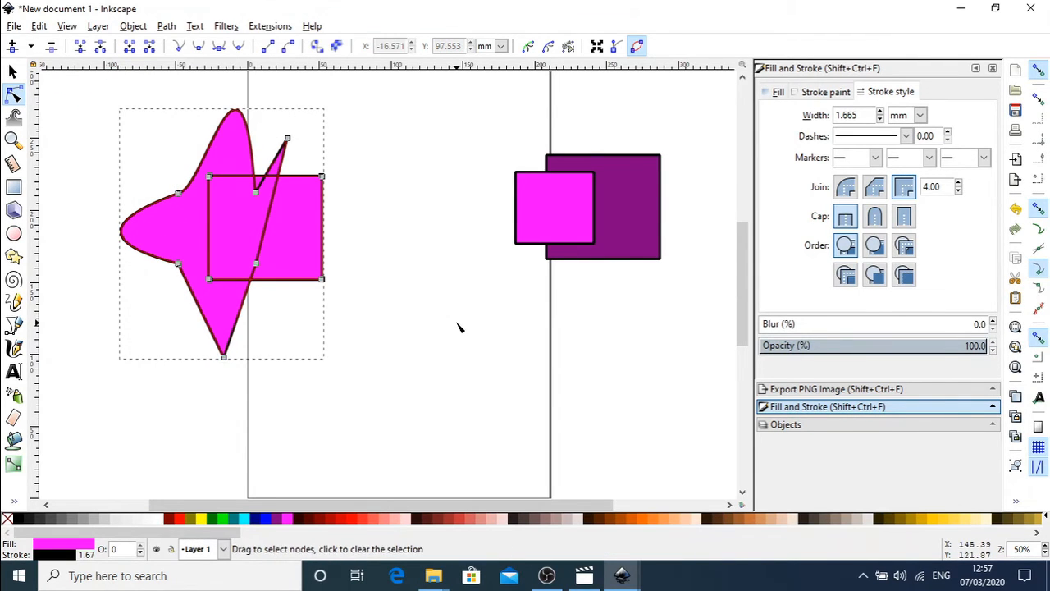
Move the reshaped combined path to the right and slightly down.
key(s)
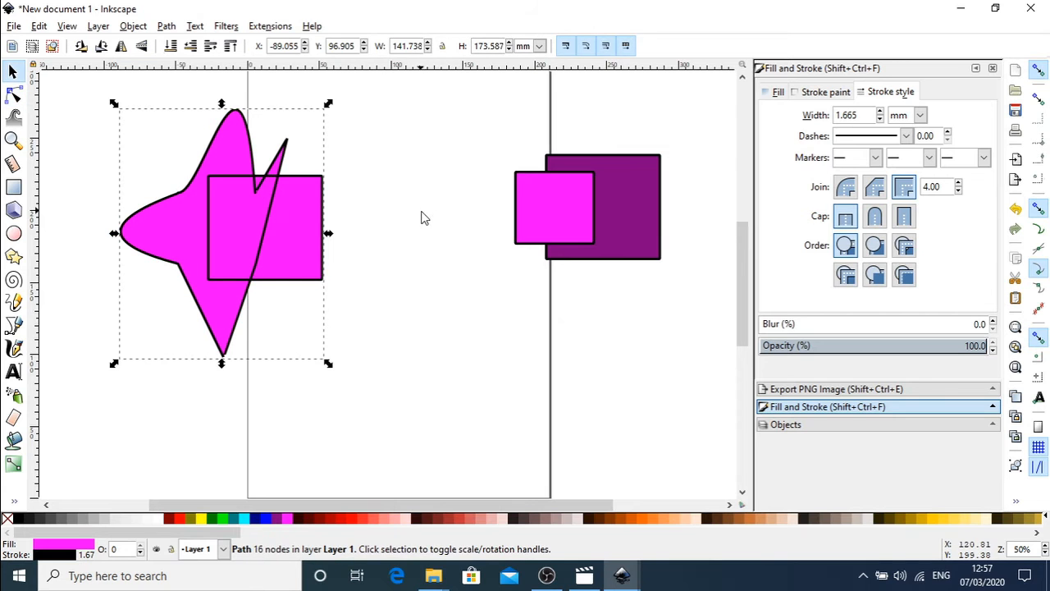
click(388, 243)
drag(293, 277, 356, 293)
key(n)
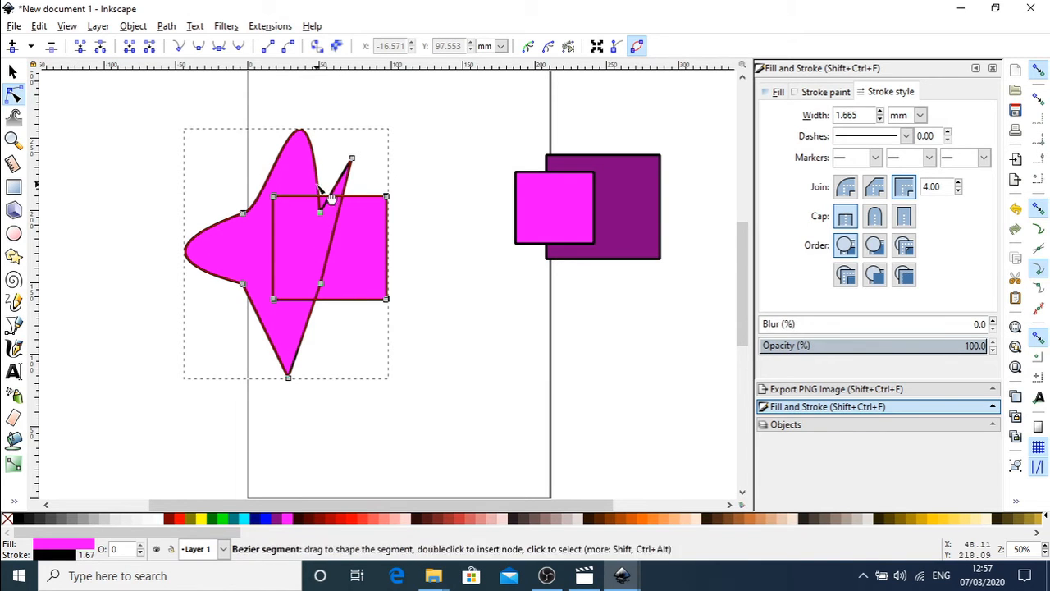
click(13, 72)
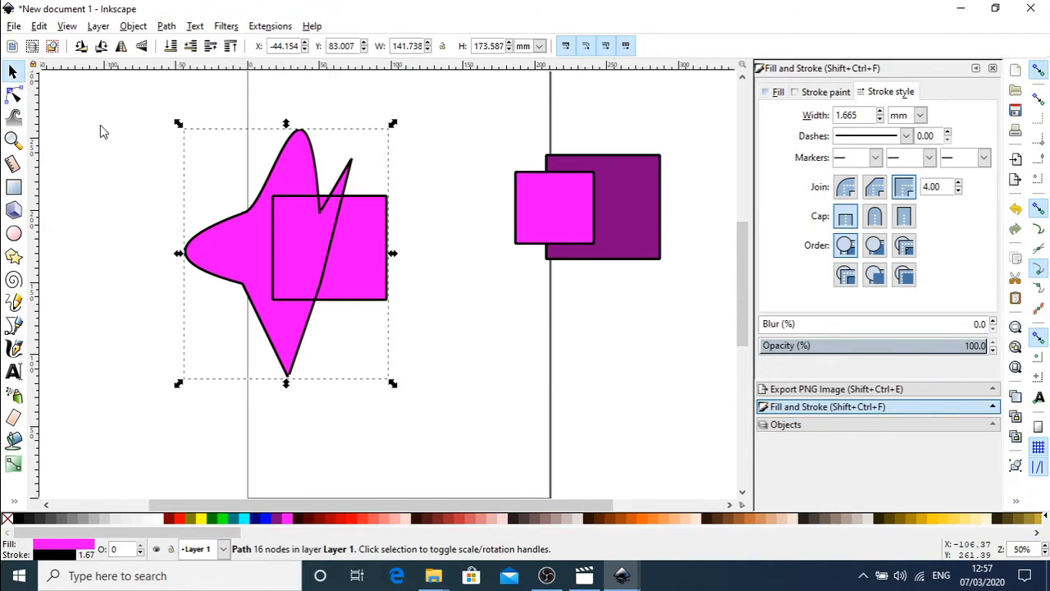
Distort the larger rectangle of the combined path by dragging out its lower-left nodes and curving its edges, and delete the spike's tip node.
click(86, 172)
click(343, 306)
double_click(359, 292)
drag(275, 299, 142, 181)
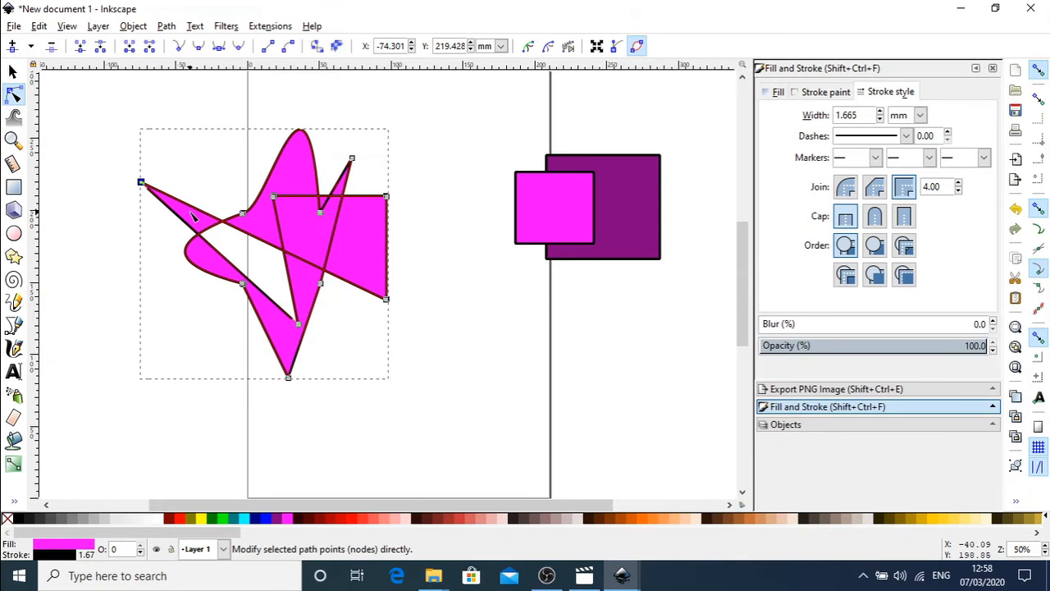
drag(215, 219, 194, 155)
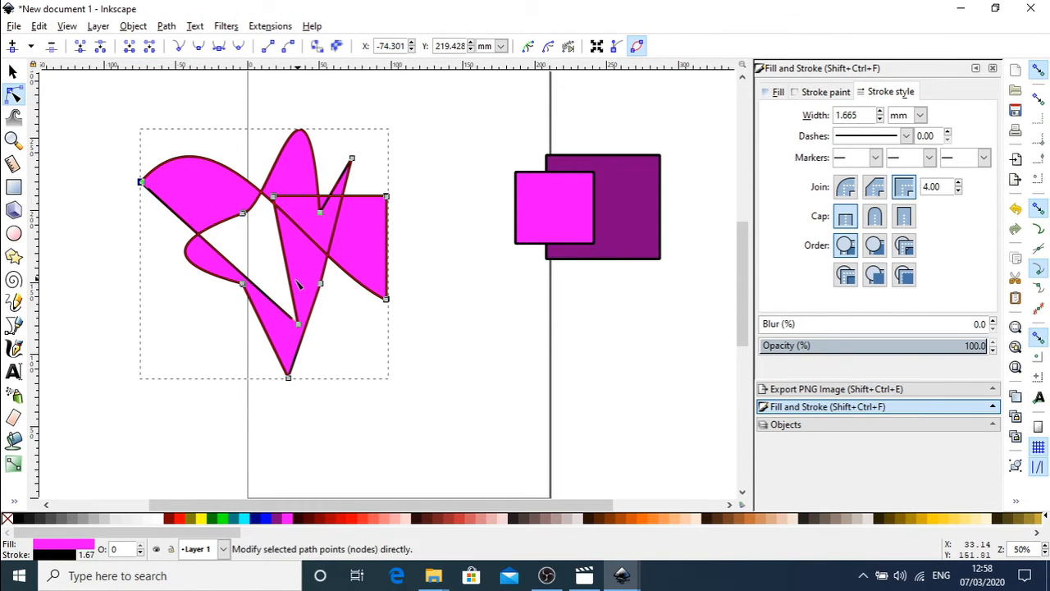
mouse_move(146, 186)
mouse_down()
mouse_move(307, 287)
mouse_move(337, 336)
mouse_move(119, 185)
mouse_move(145, 222)
mouse_move(145, 173)
mouse_up()
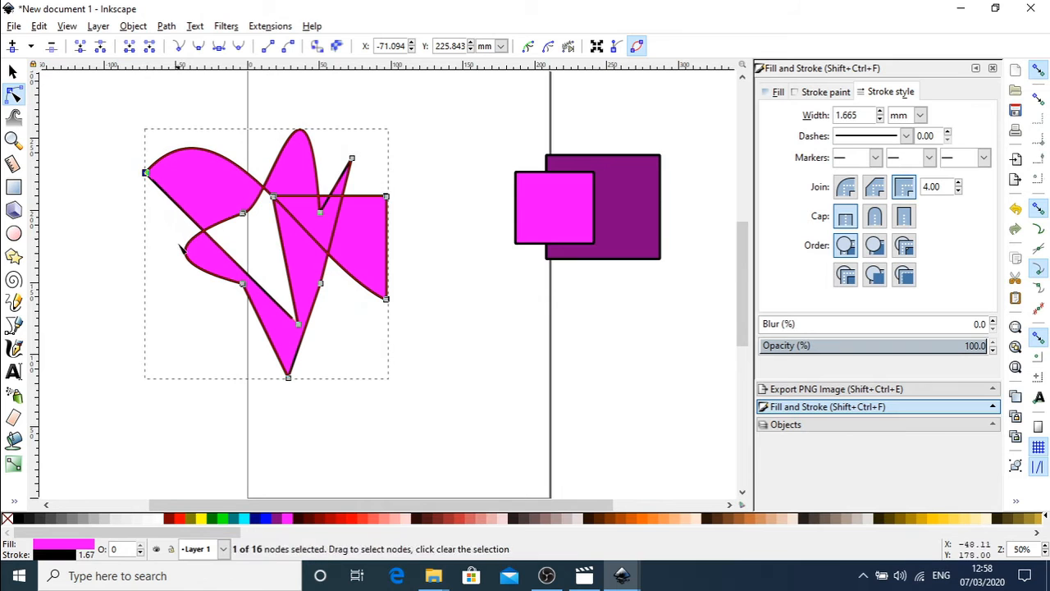
drag(233, 261, 122, 353)
drag(300, 286, 348, 174)
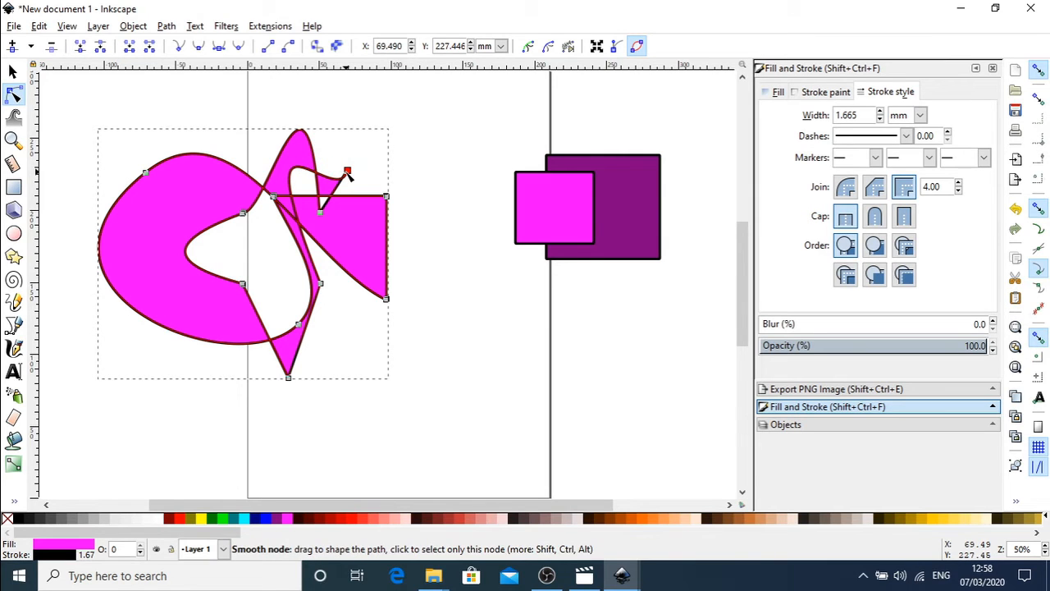
key(Delete)
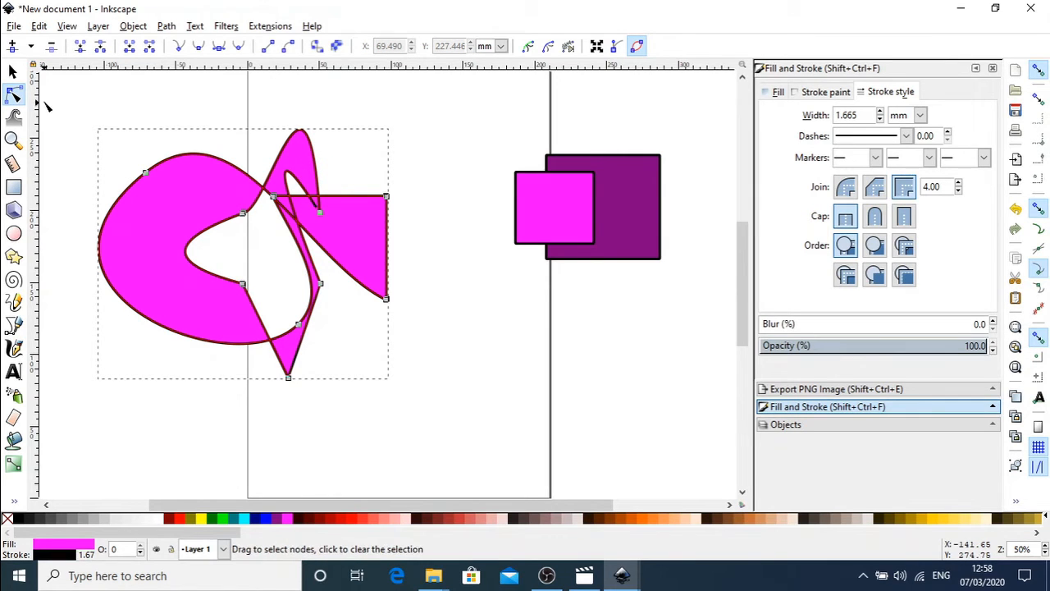
Delete the distorted combined path, and move the duplicate magenta and purple pair onto the page.
click(12, 72)
drag(291, 236, 370, 281)
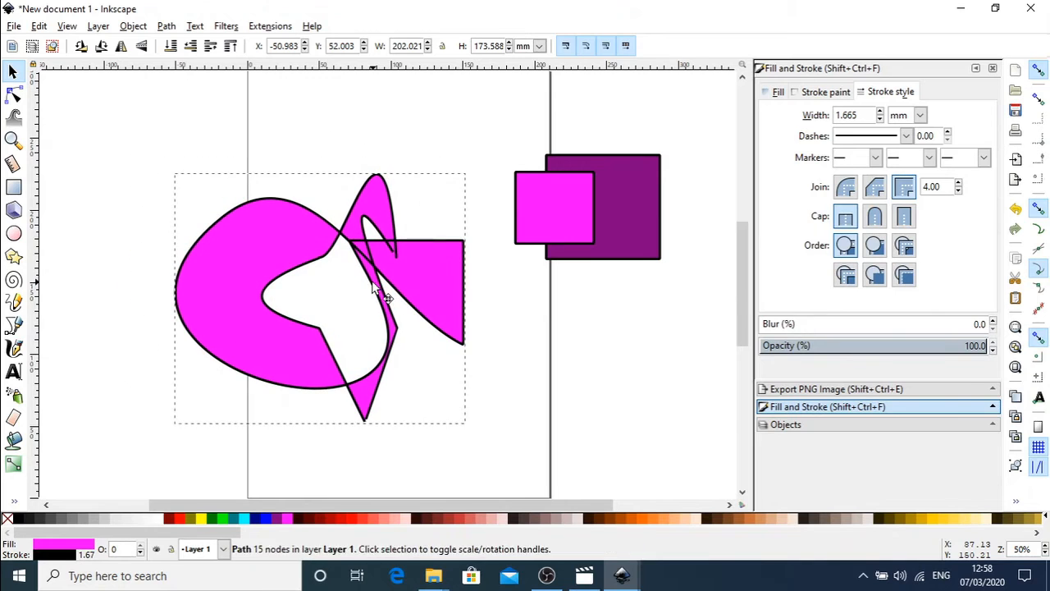
key(Delete)
drag(458, 110, 725, 321)
drag(633, 238, 376, 284)
click(467, 301)
Raise the purple rectangle to the top, above the magenta one.
click(392, 281)
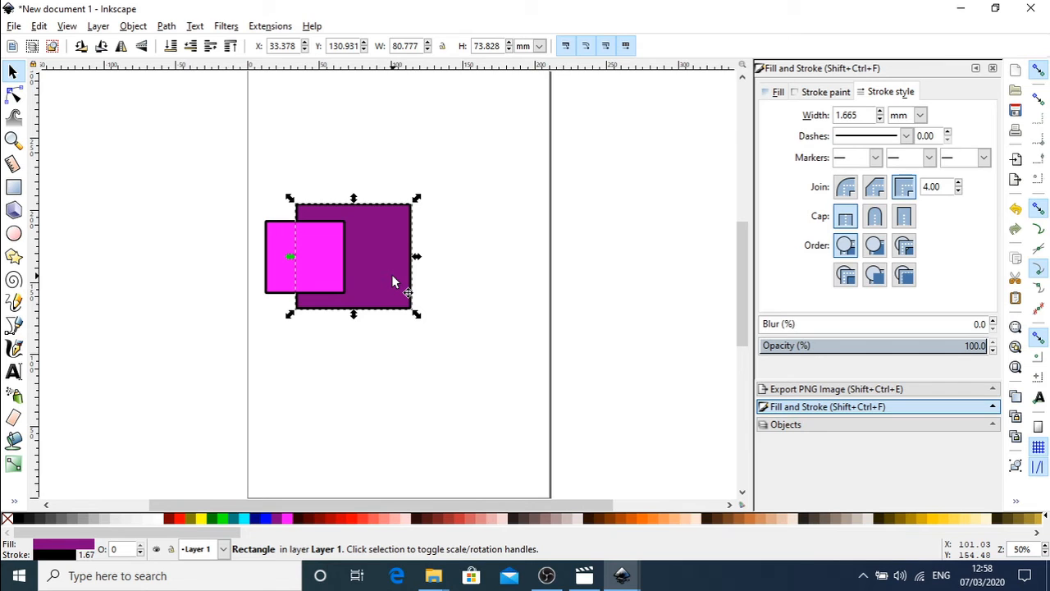
key(Home)
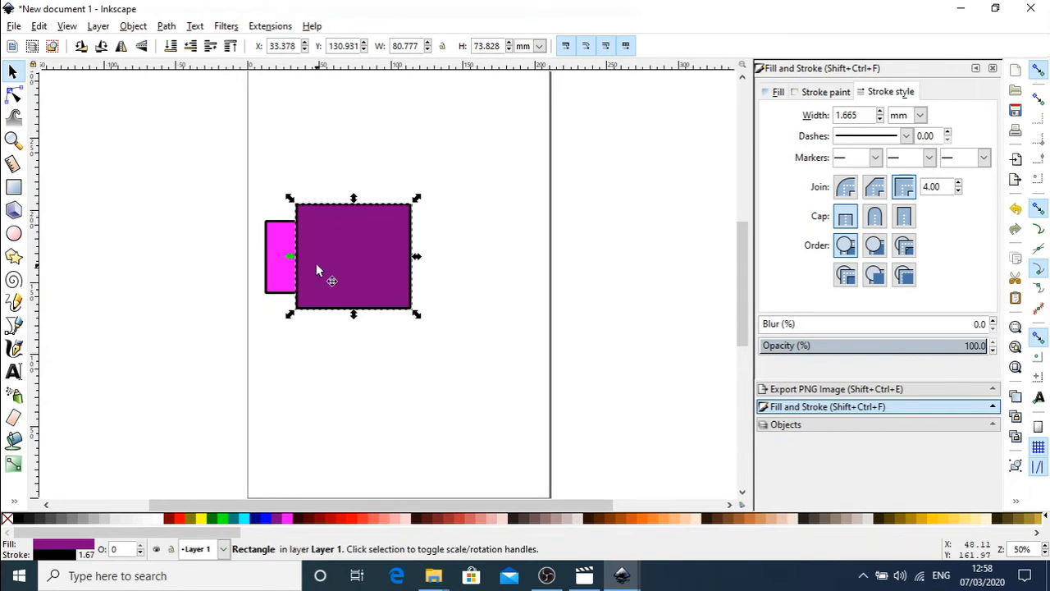
click(462, 280)
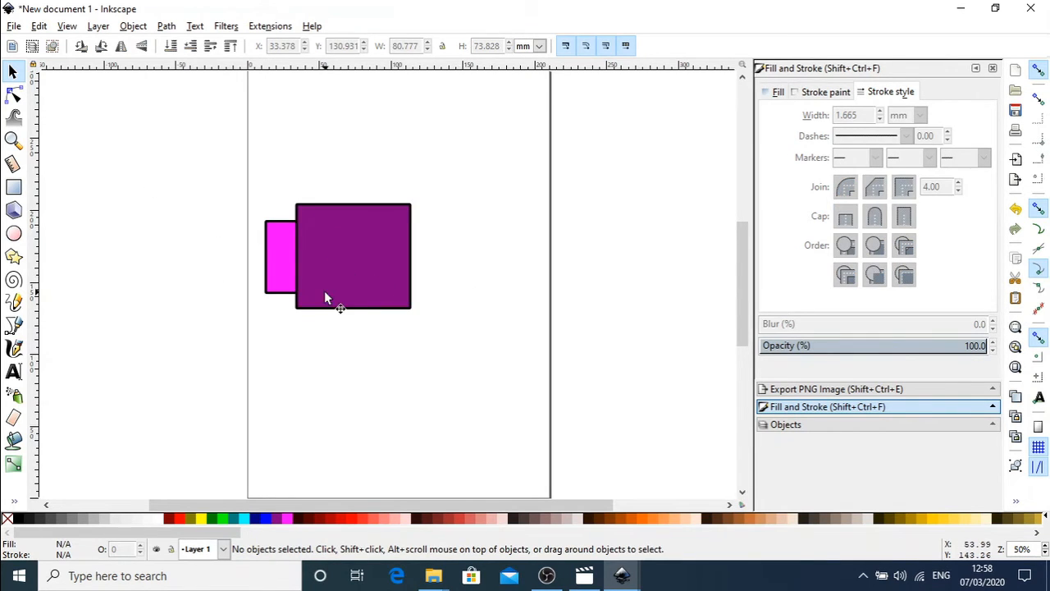
Combine the purple rectangle and the magenta rectangle behind it into one path.
drag(206, 161, 458, 389)
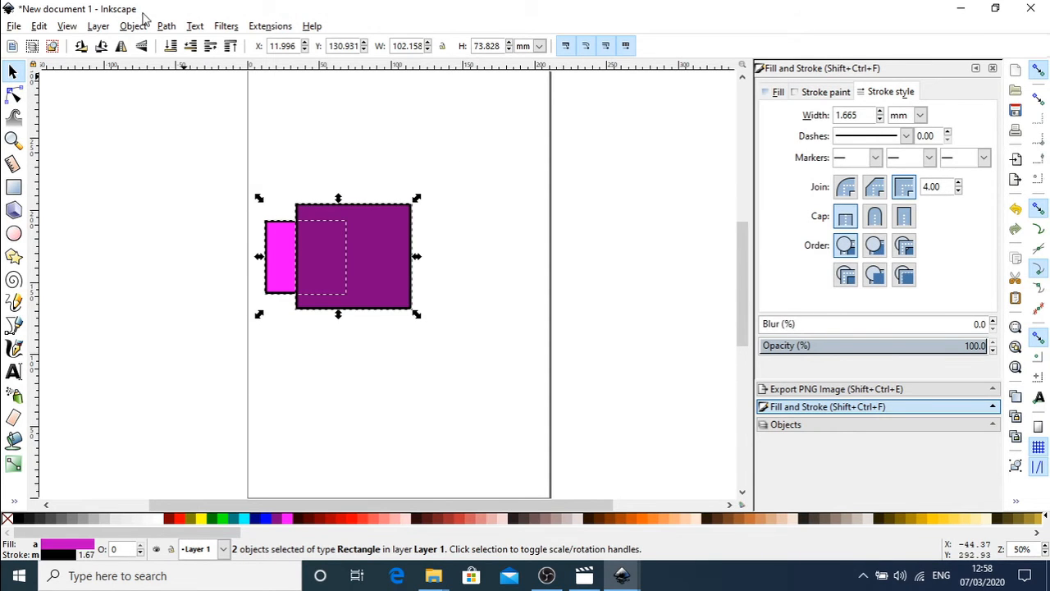
click(166, 27)
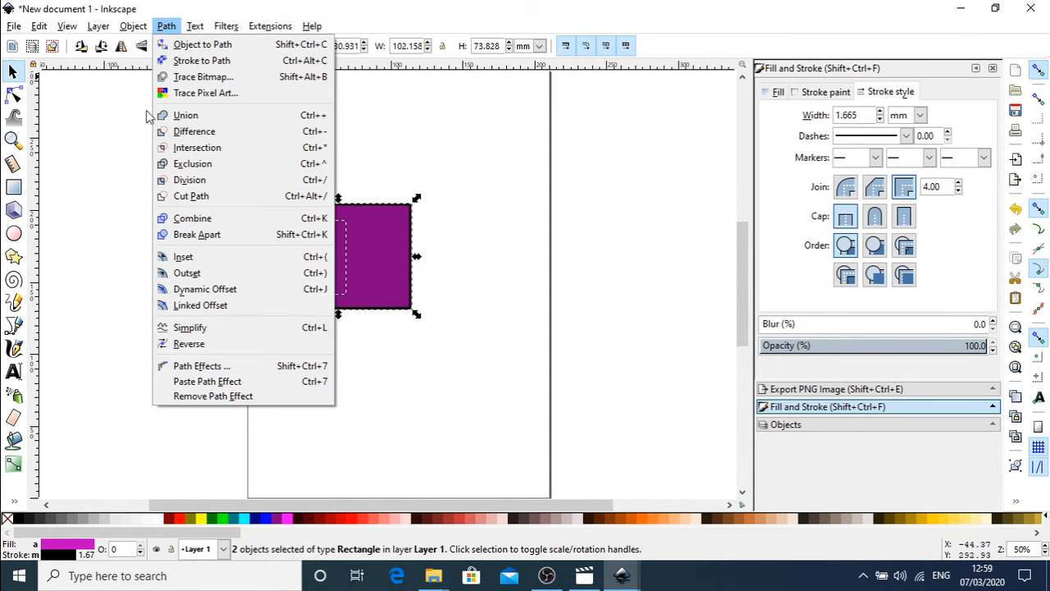
click(187, 219)
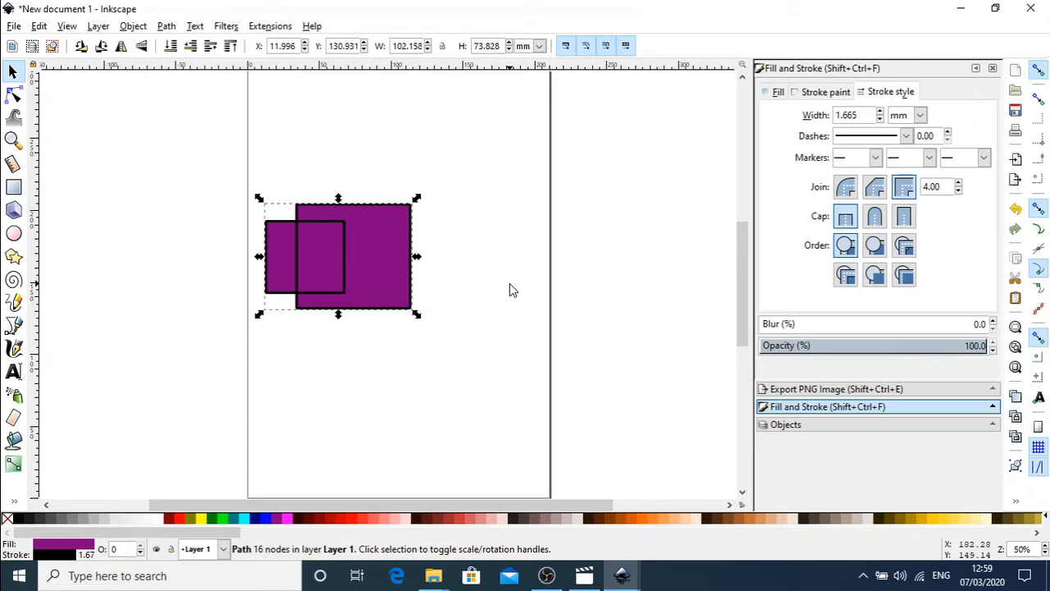
click(457, 290)
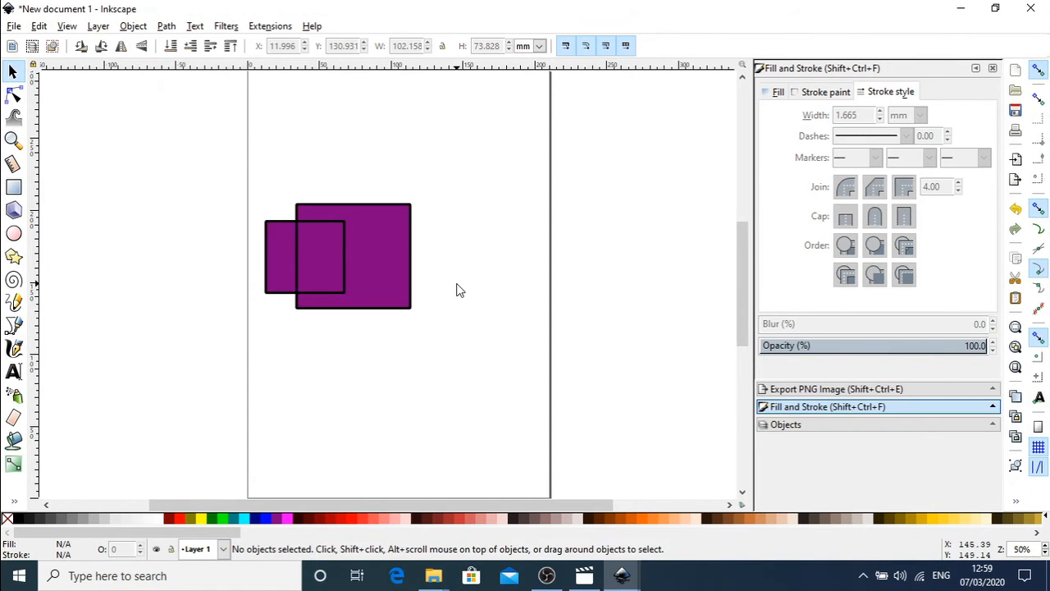
Undo the last Combine, reselect the magenta and purple rectangles, and combine them into one path again.
key(ctrl+z)
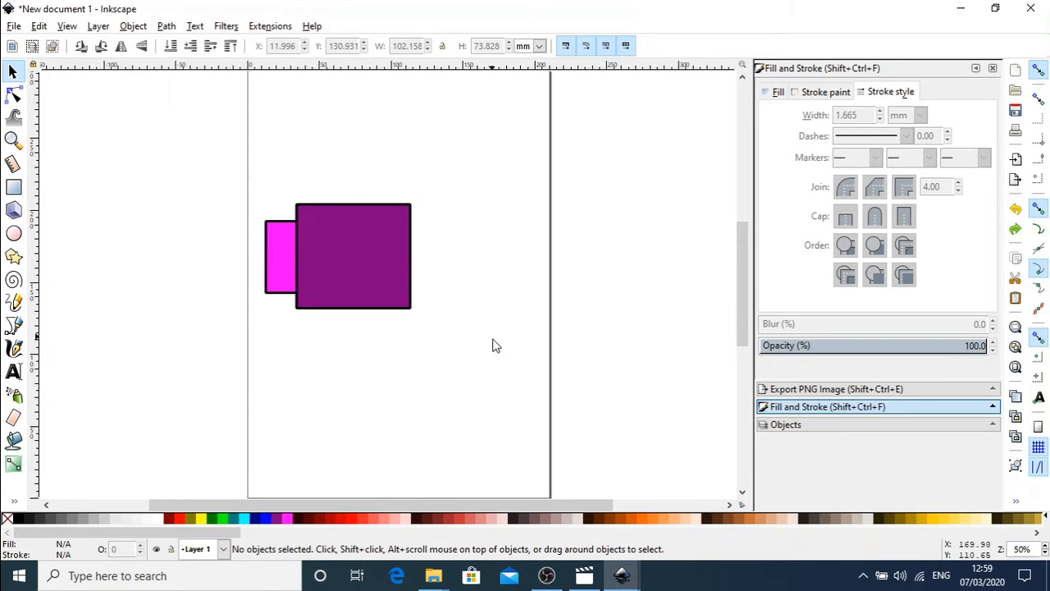
drag(246, 154, 461, 429)
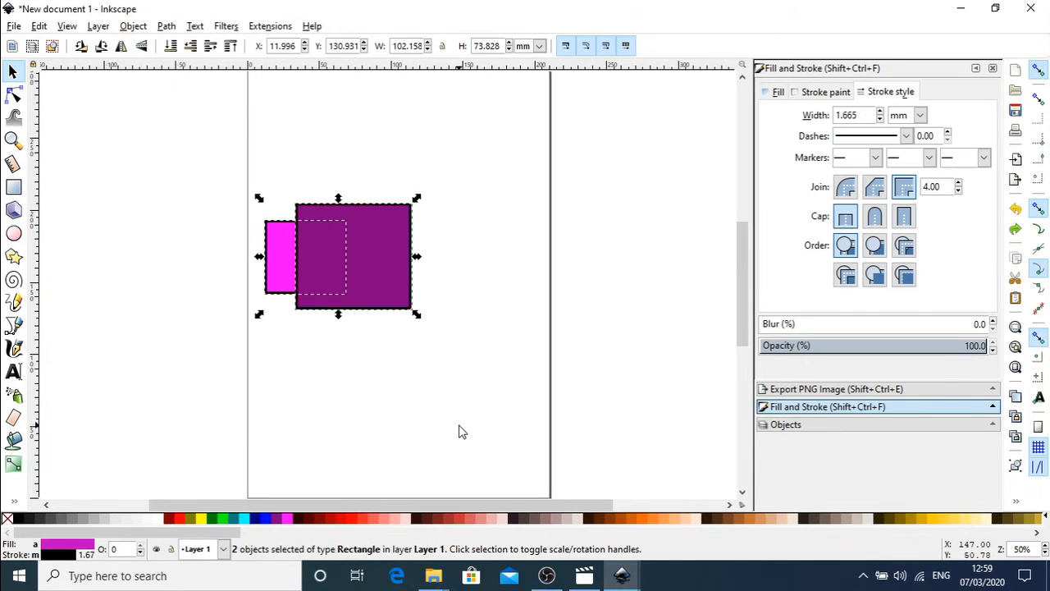
right_click(459, 426)
click(365, 252)
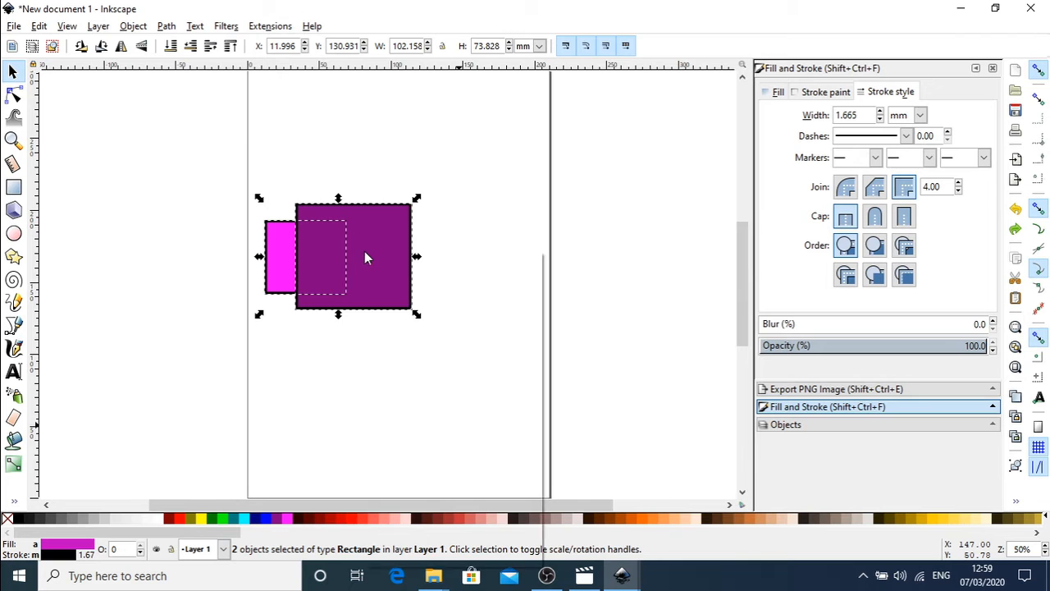
right_click(364, 251)
click(166, 25)
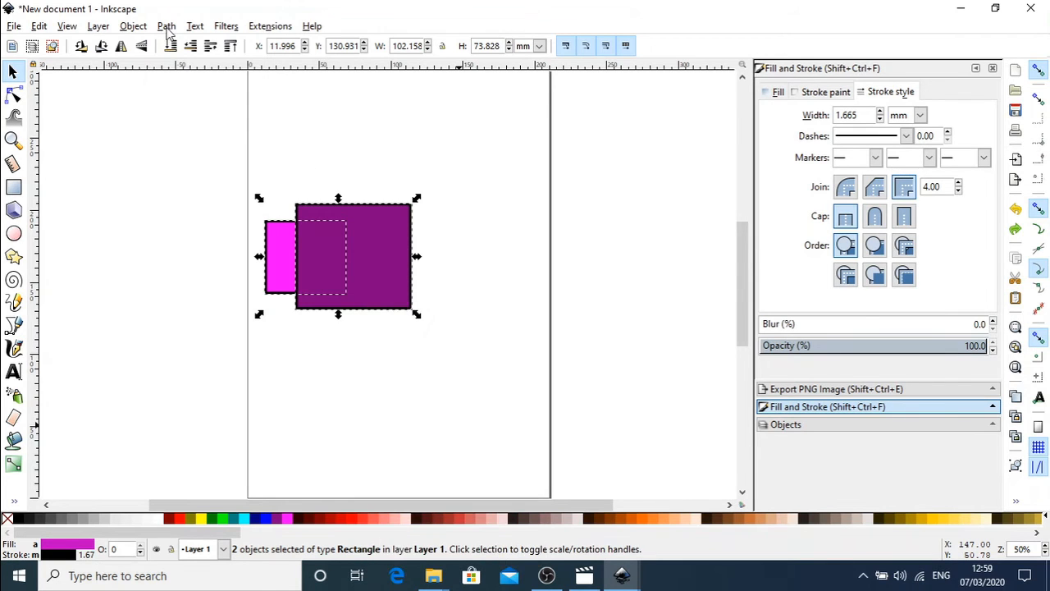
click(166, 26)
click(209, 222)
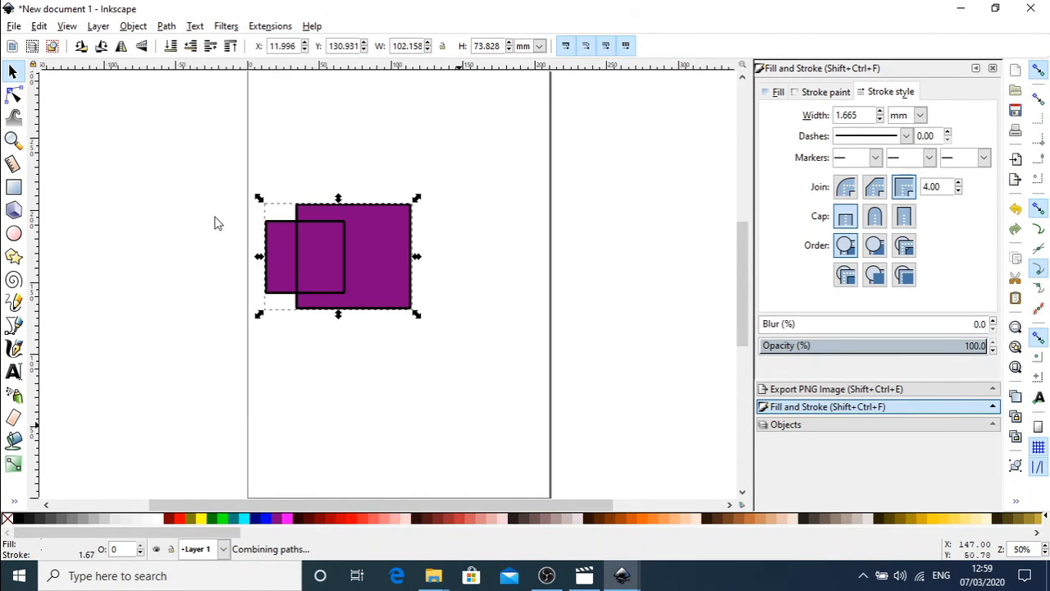
Distort the combined path by dragging the smaller rectangle's lower-right nodes outward, and delete the distorted path.
click(190, 223)
double_click(331, 280)
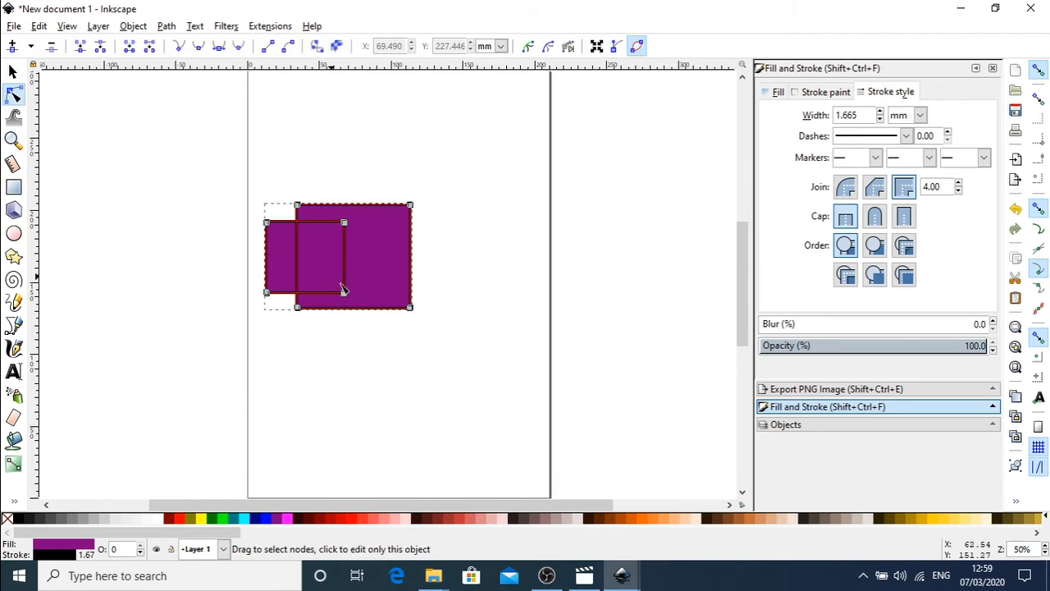
drag(345, 292, 418, 380)
drag(344, 293, 514, 243)
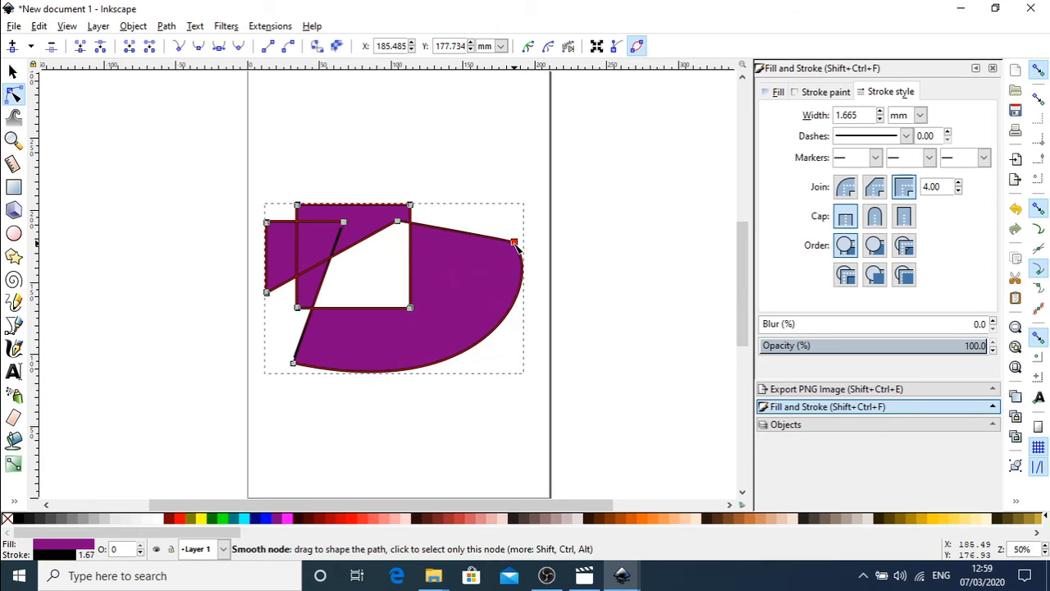
click(12, 72)
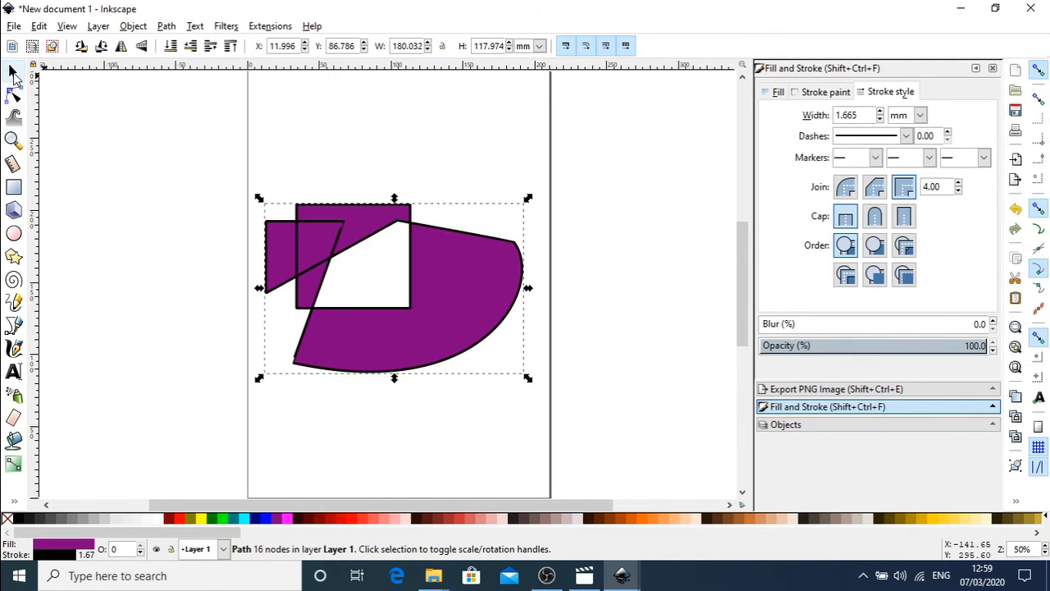
key(Delete)
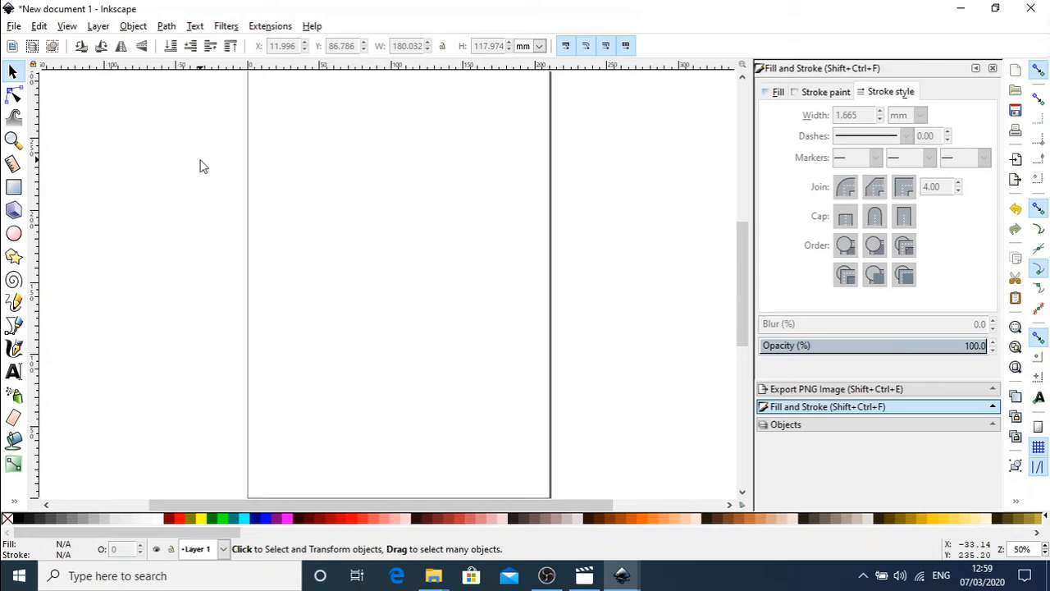
Draw a magenta near-circular ellipse about 101 mm wide and 98 mm high across the page's left edge.
click(14, 234)
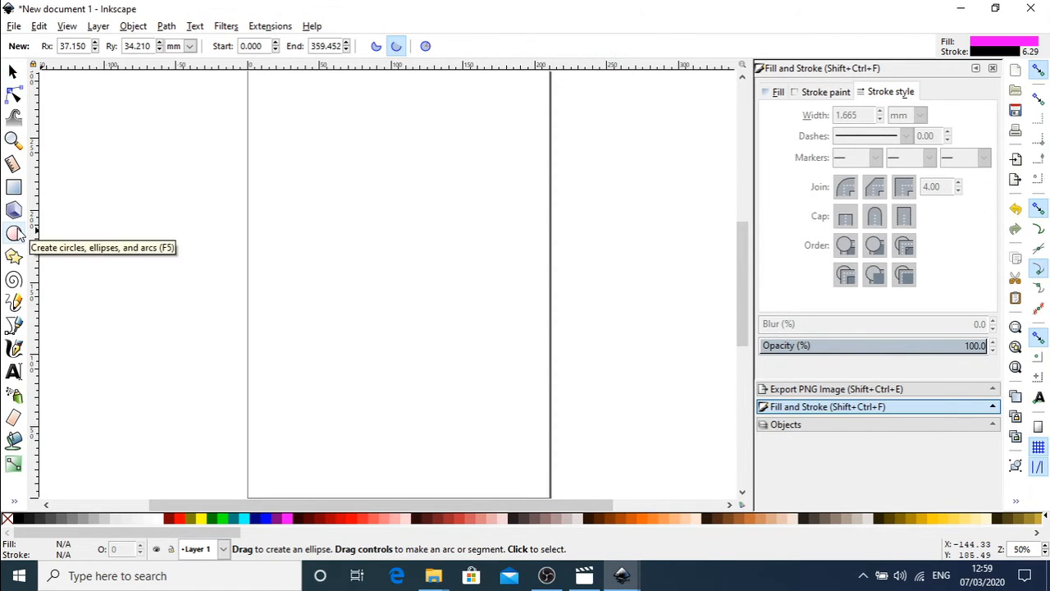
mouse_move(147, 172)
mouse_down()
mouse_move(293, 299)
mouse_move(262, 345)
mouse_move(292, 312)
mouse_up()
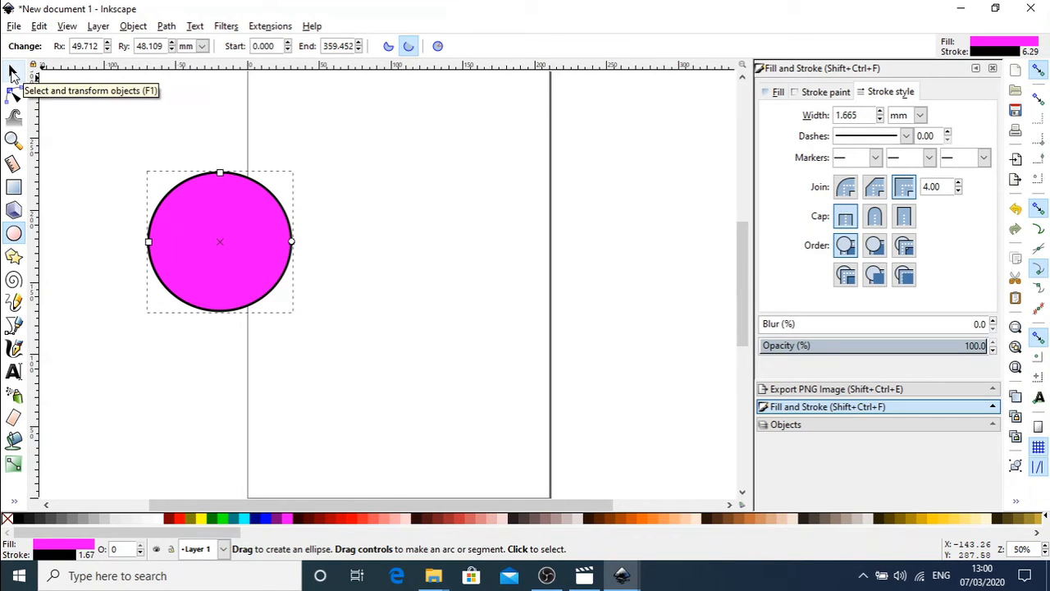
click(13, 72)
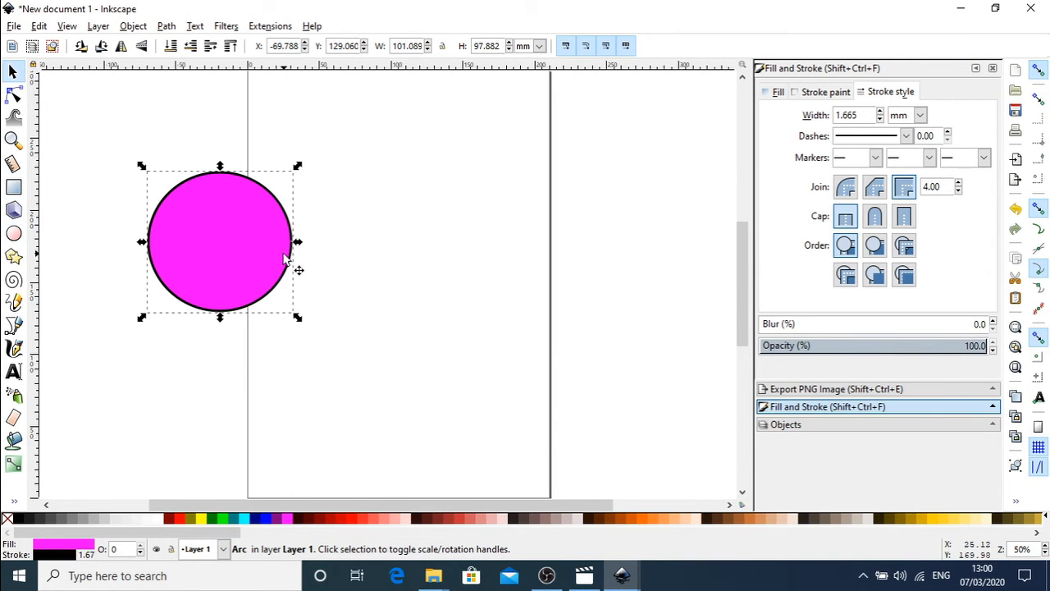
Move the circle's arc start point at the small gap in its outline to about 0.855 degrees.
key(plus)
key(plus)
key(plus)
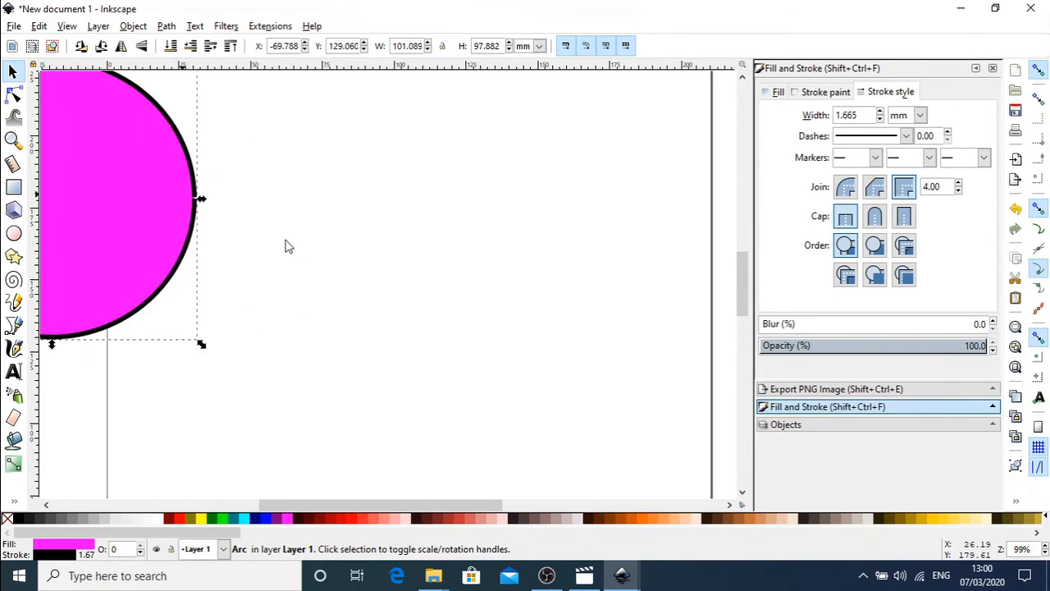
drag(410, 505, 360, 506)
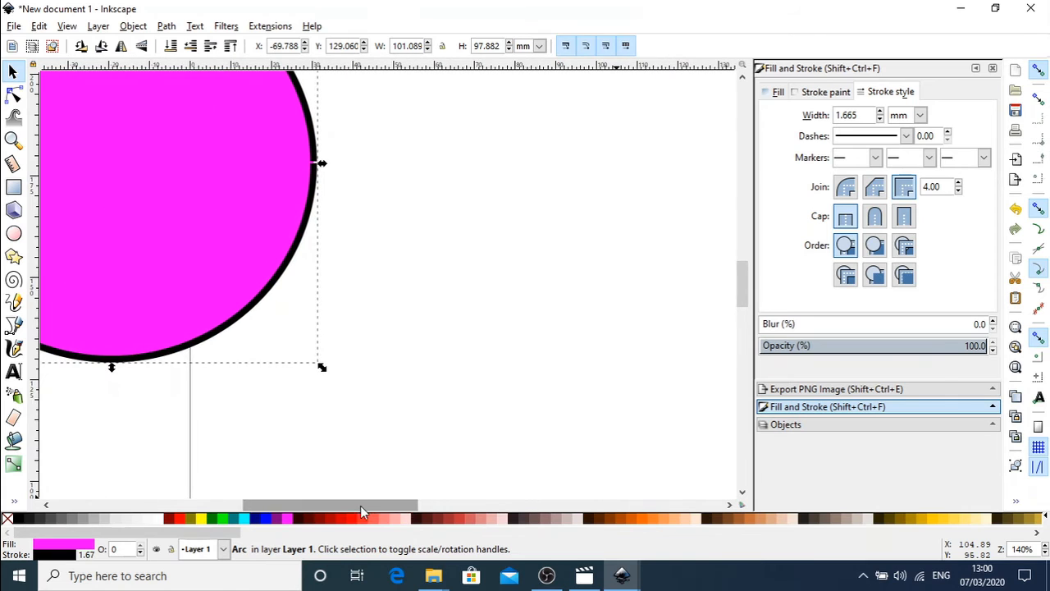
drag(741, 281, 741, 258)
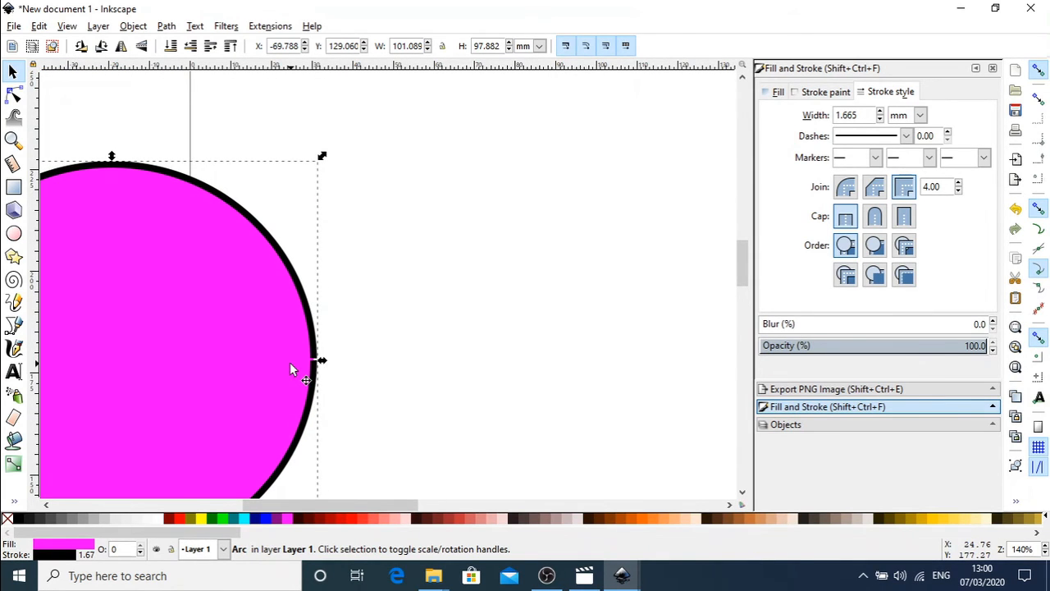
key(plus)
key(plus)
drag(753, 261, 742, 271)
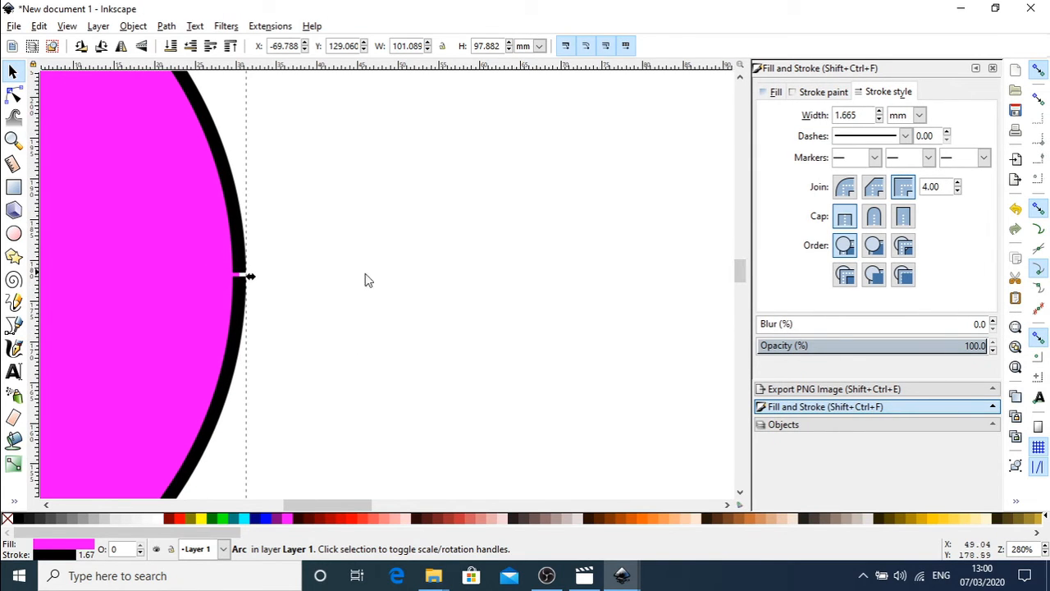
key(e)
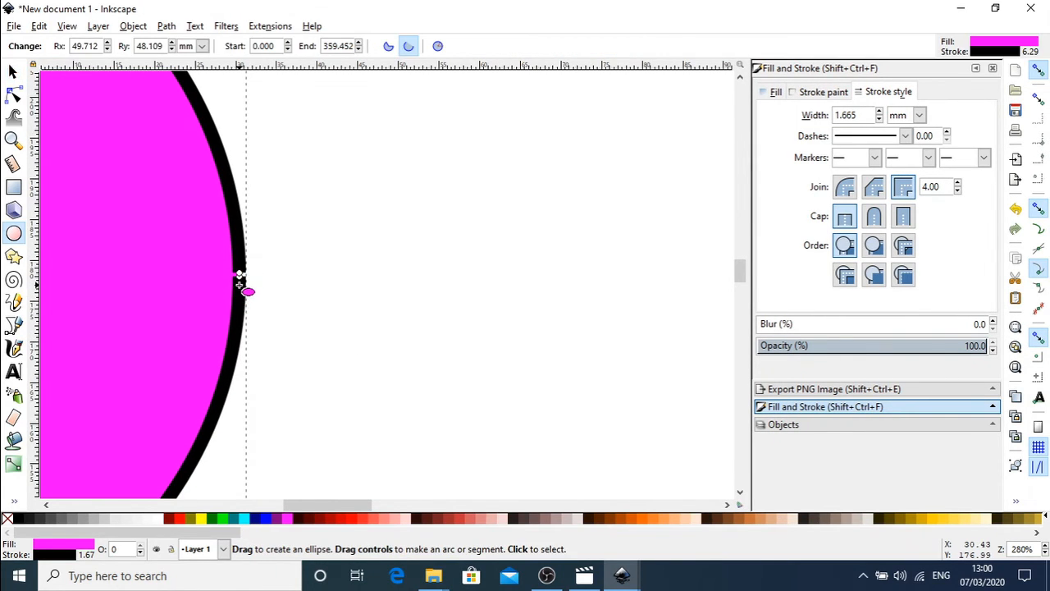
drag(241, 281, 262, 285)
key(minus)
key(minus)
key(minus)
key(minus)
key(minus)
key(minus)
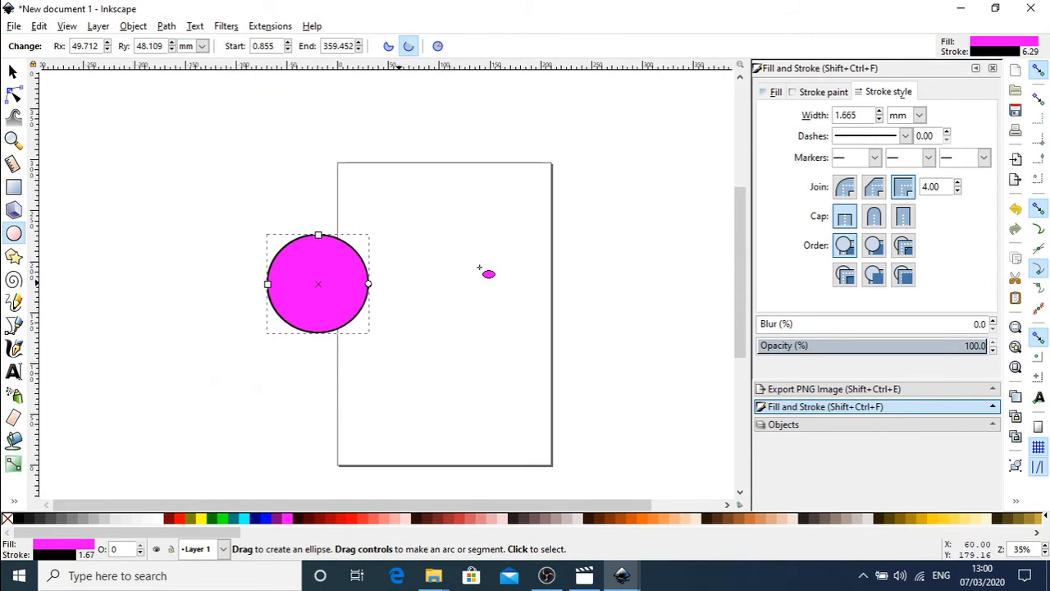
click(13, 72)
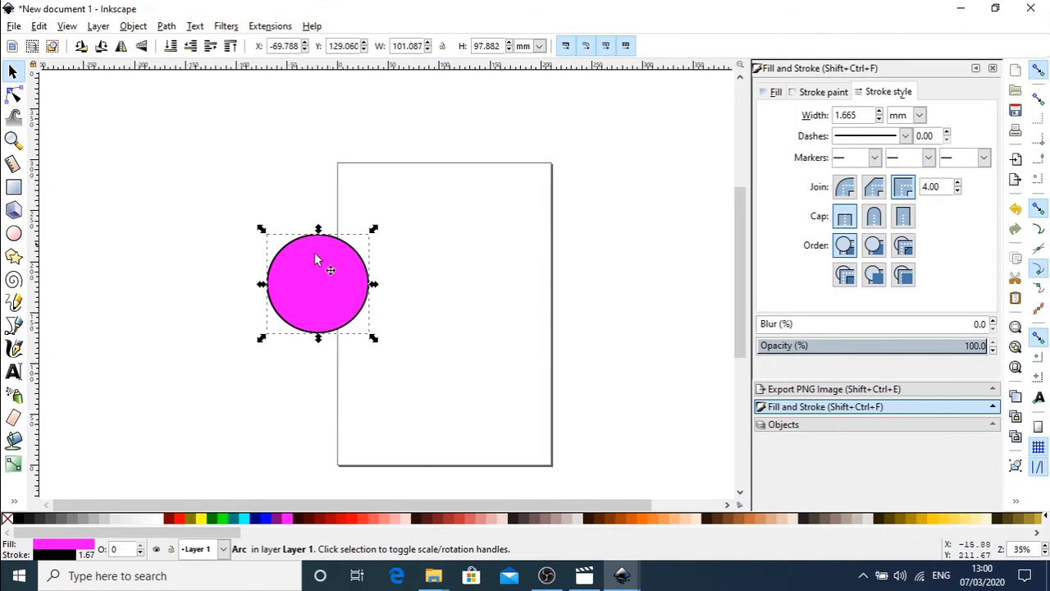
Draw a rectangle about 190 by 228 mm beside the magenta circle, and fill it with purple.
click(13, 187)
drag(405, 167, 600, 399)
click(277, 518)
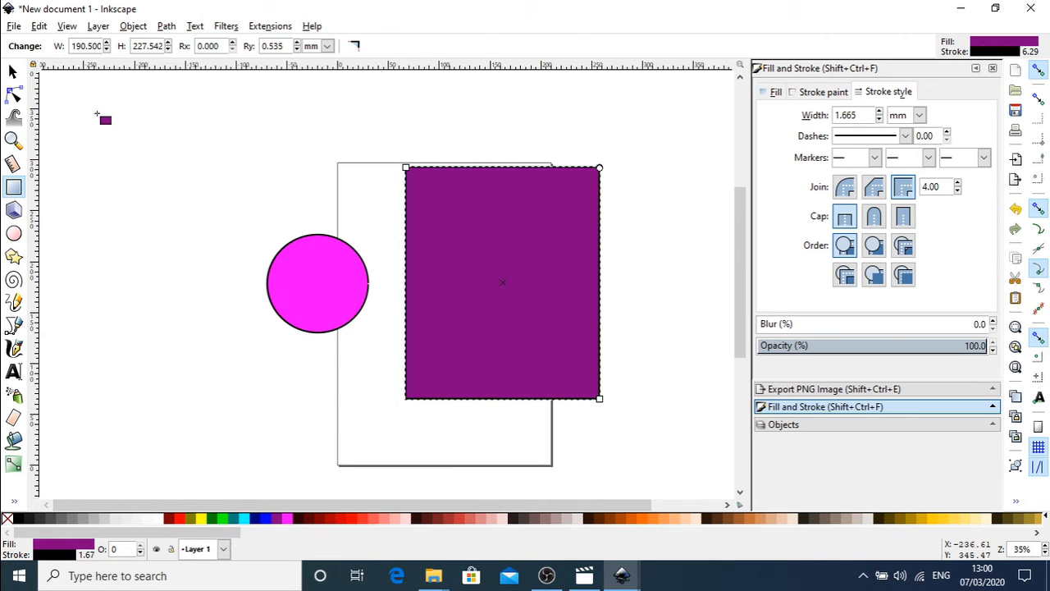
Move the magenta circle over the purple rectangle's left edge, and raise it to the top.
click(12, 72)
drag(319, 312, 393, 324)
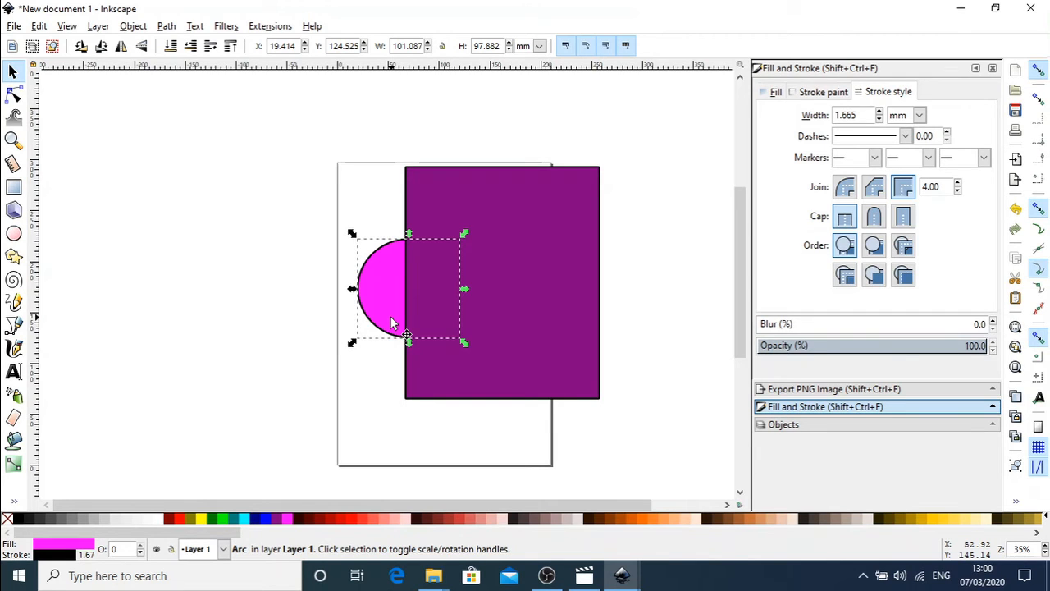
key(Home)
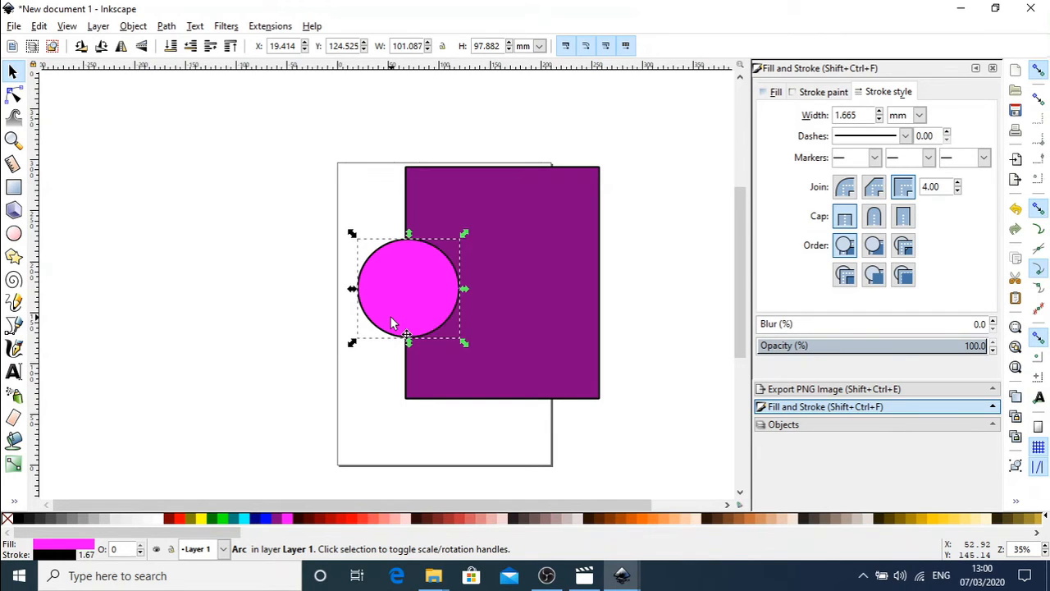
Apply Division to the purple rectangle using the magenta circle on top of it.
shift+click(484, 220)
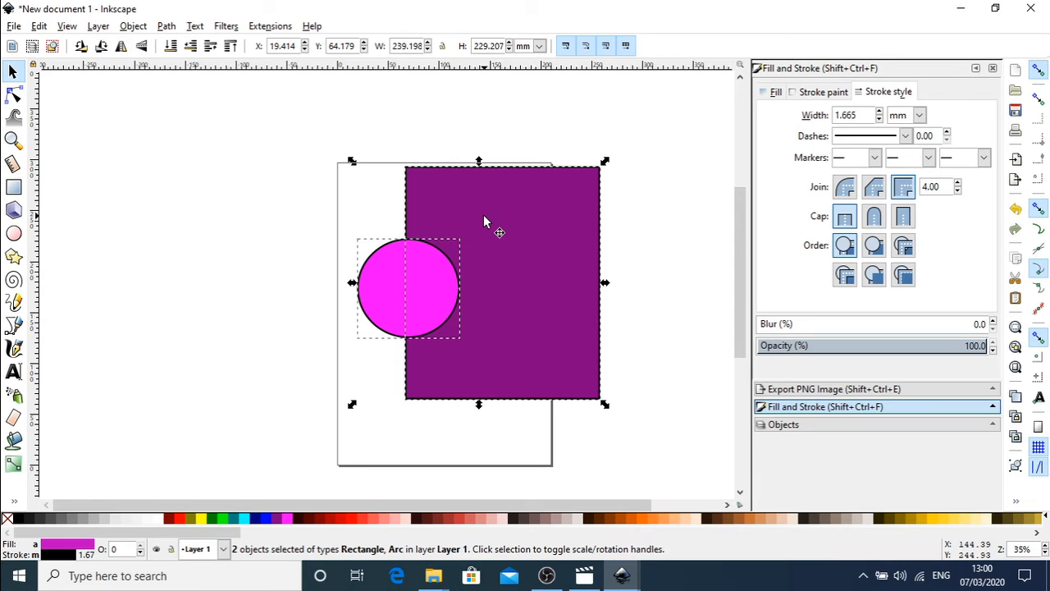
click(167, 27)
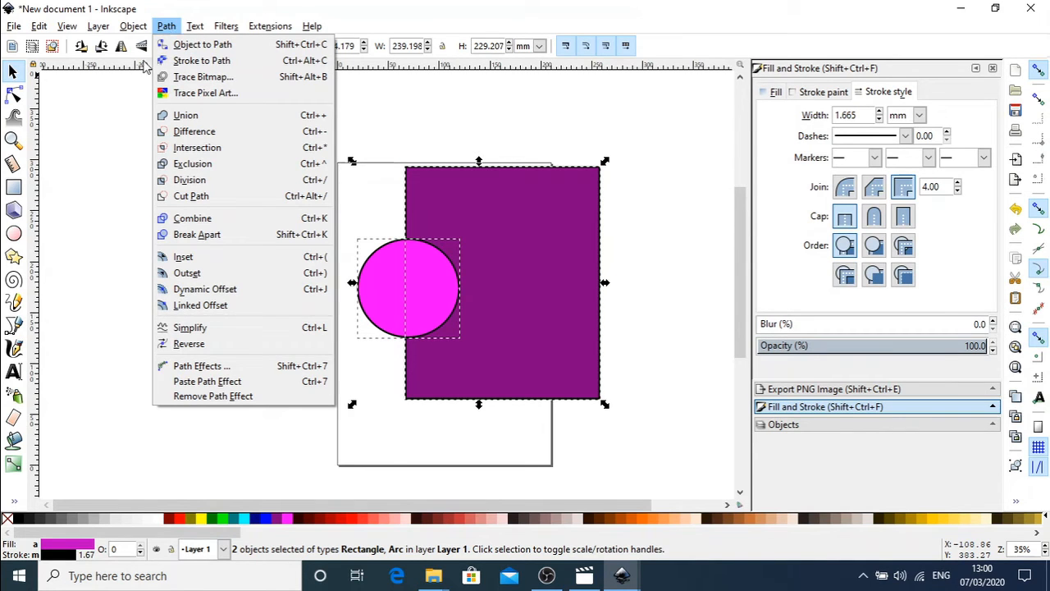
click(210, 184)
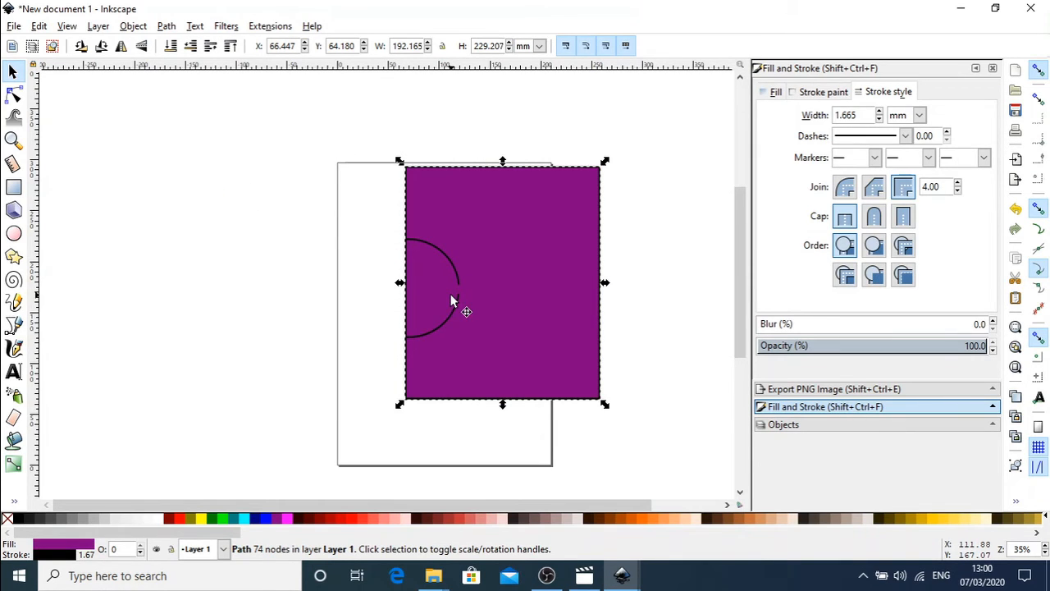
Draw a purple rectangle about 154 by 160 mm outside the page, with a smaller one about 102 by 87 mm overlapping its left edge.
click(13, 187)
drag(101, 122, 257, 283)
drag(47, 147, 152, 235)
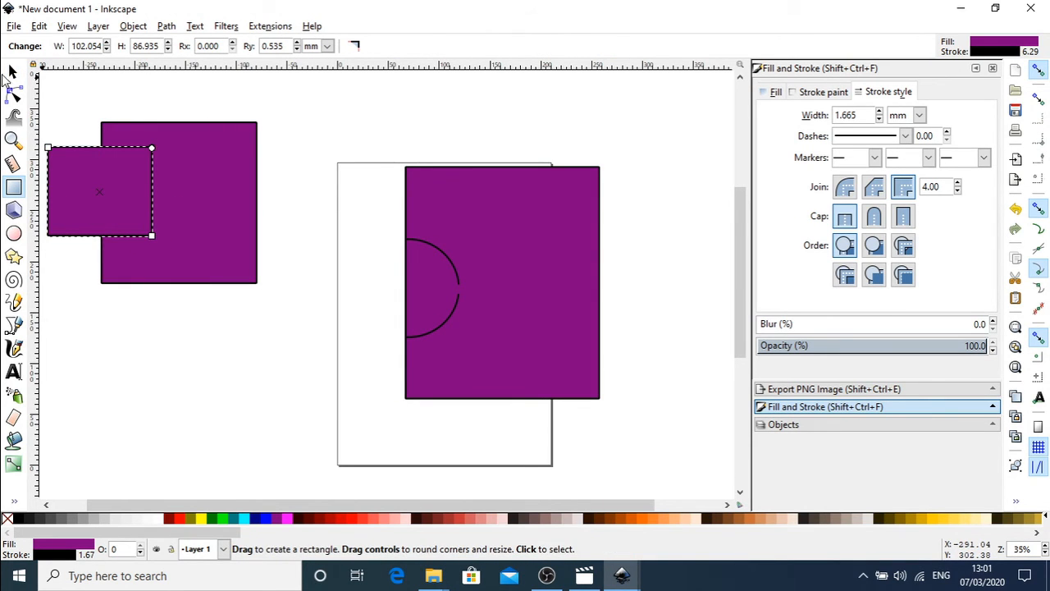
Apply Division to the two overlapping rectangles outside the page, and move the cut-out piece below the larger one.
click(12, 72)
drag(51, 79, 293, 321)
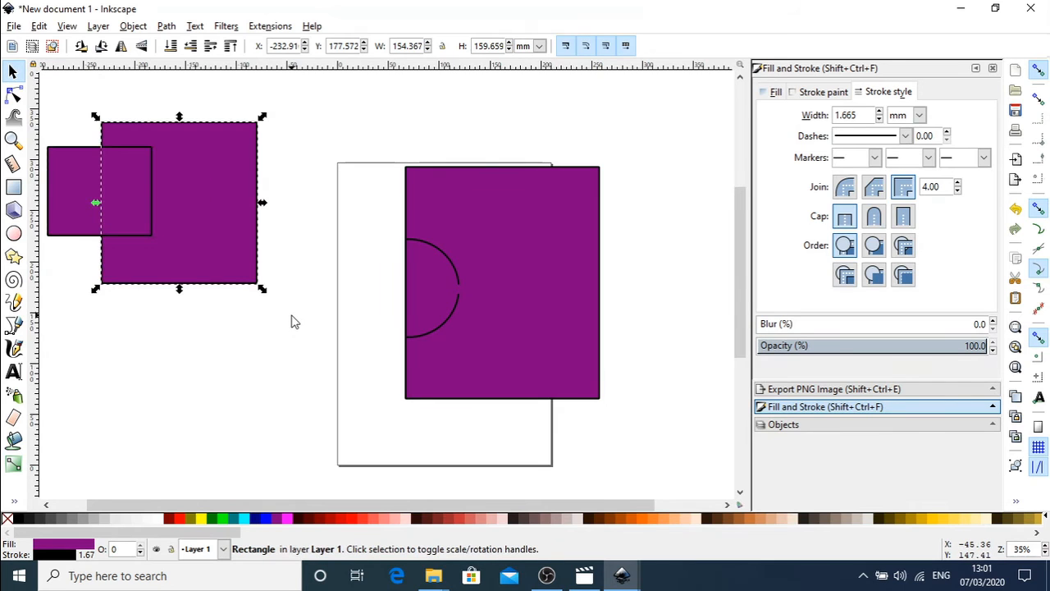
right_click(313, 323)
click(77, 78)
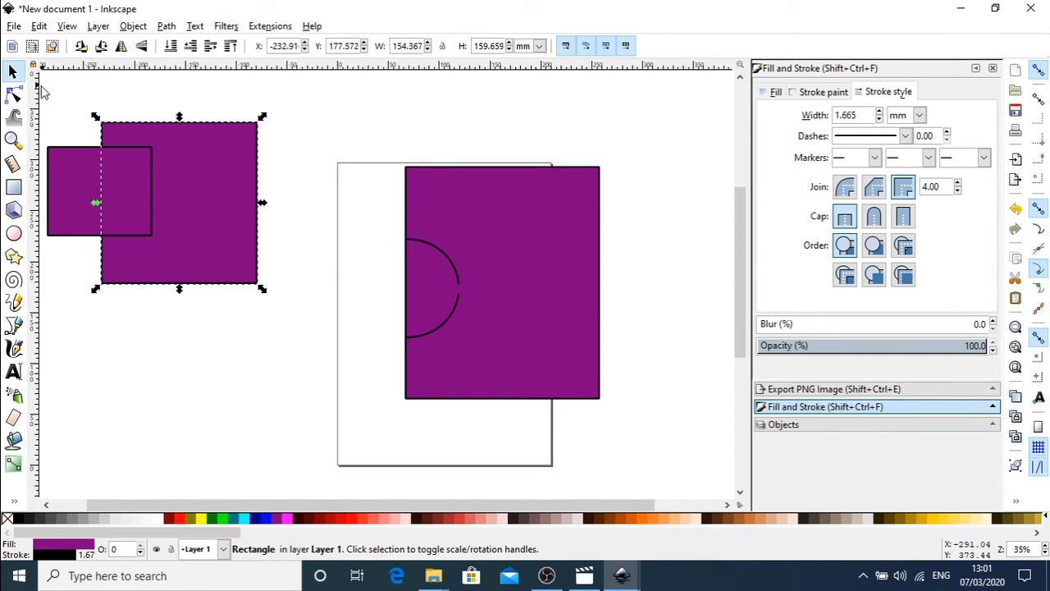
drag(45, 82, 295, 301)
shift+click(57, 196)
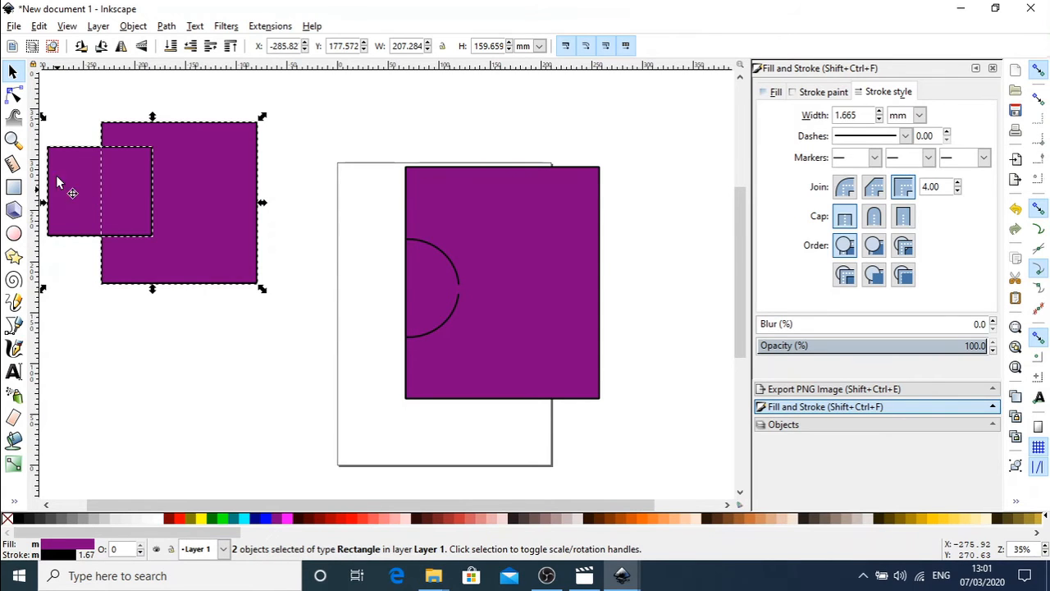
click(167, 27)
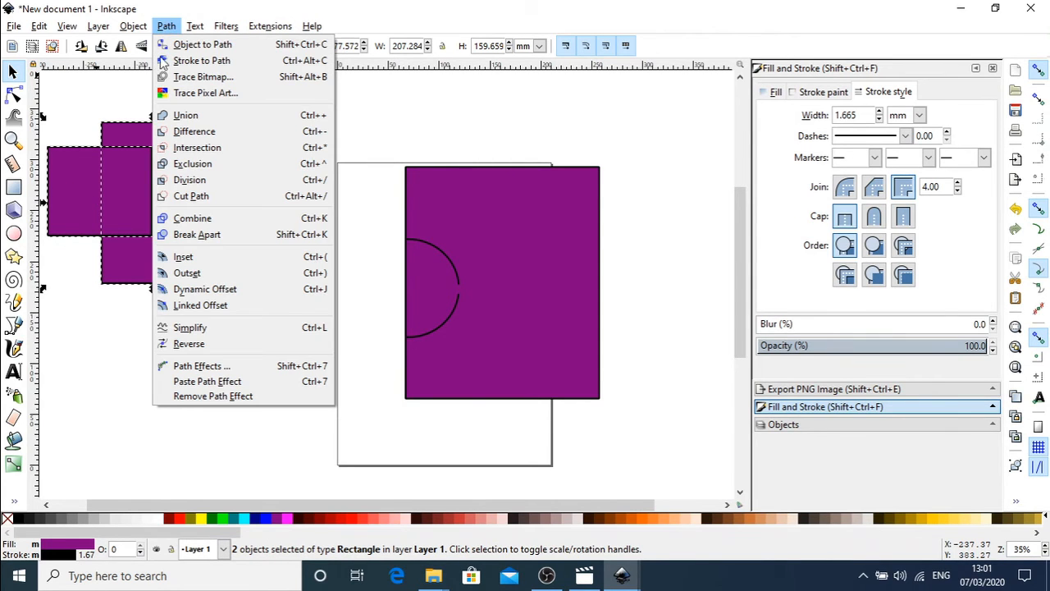
click(210, 180)
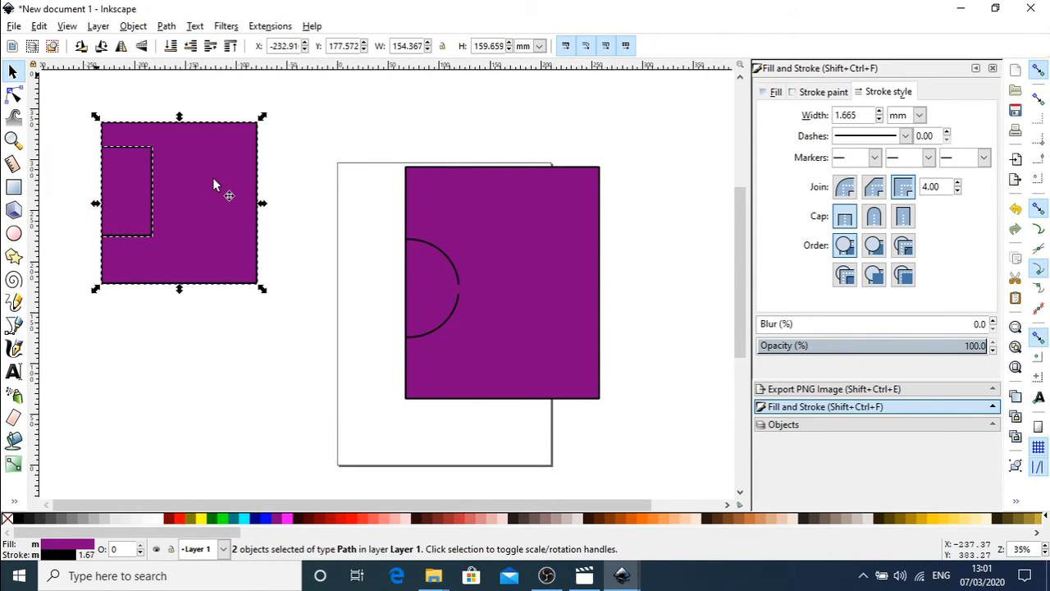
click(89, 199)
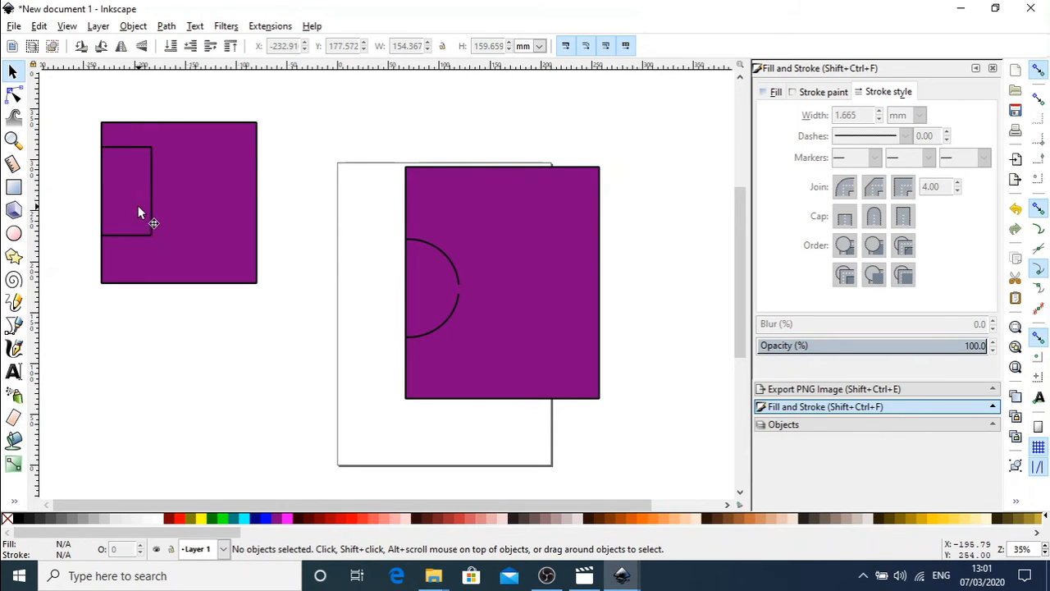
drag(143, 211, 173, 388)
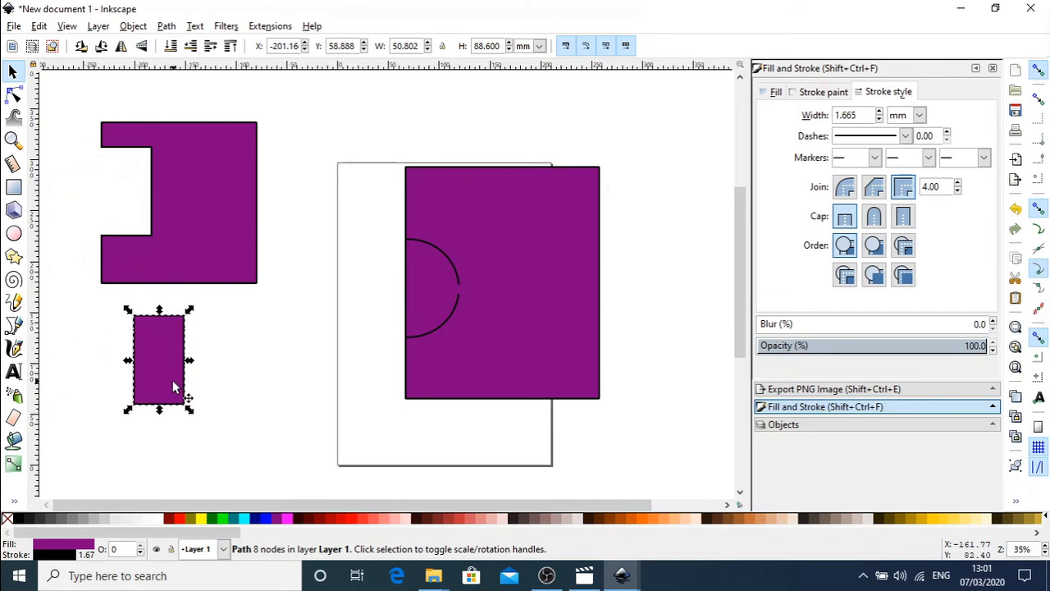
Examine the nodes along the circle's gapped outline within the divided rectangle on the page.
click(442, 319)
key(n)
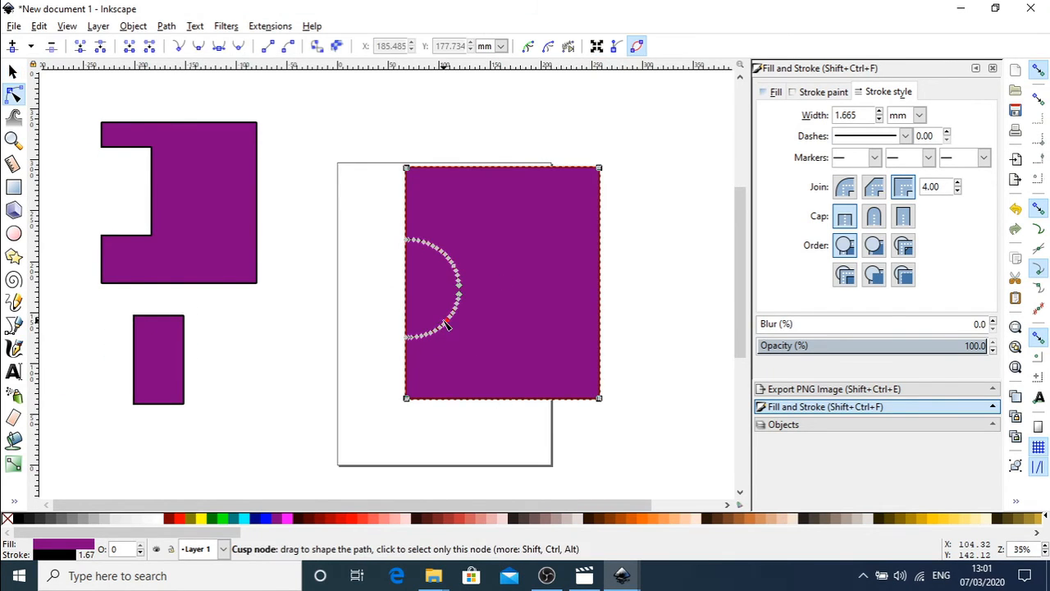
click(364, 298)
click(453, 318)
click(356, 312)
click(460, 299)
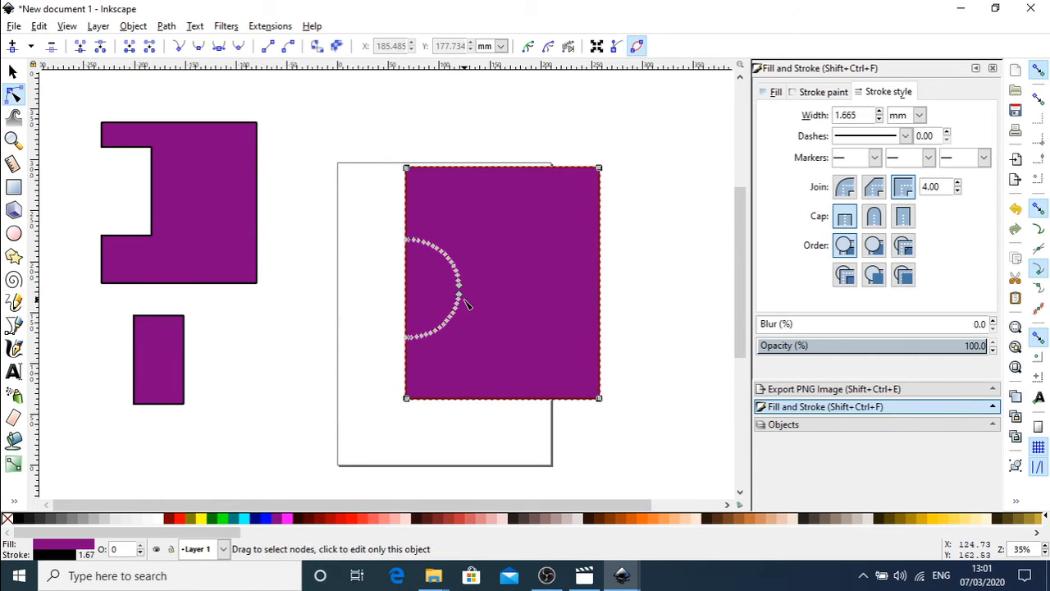
Compare the nodes along the lower arc of the gapped semicircle in the divided rectangle.
click(385, 293)
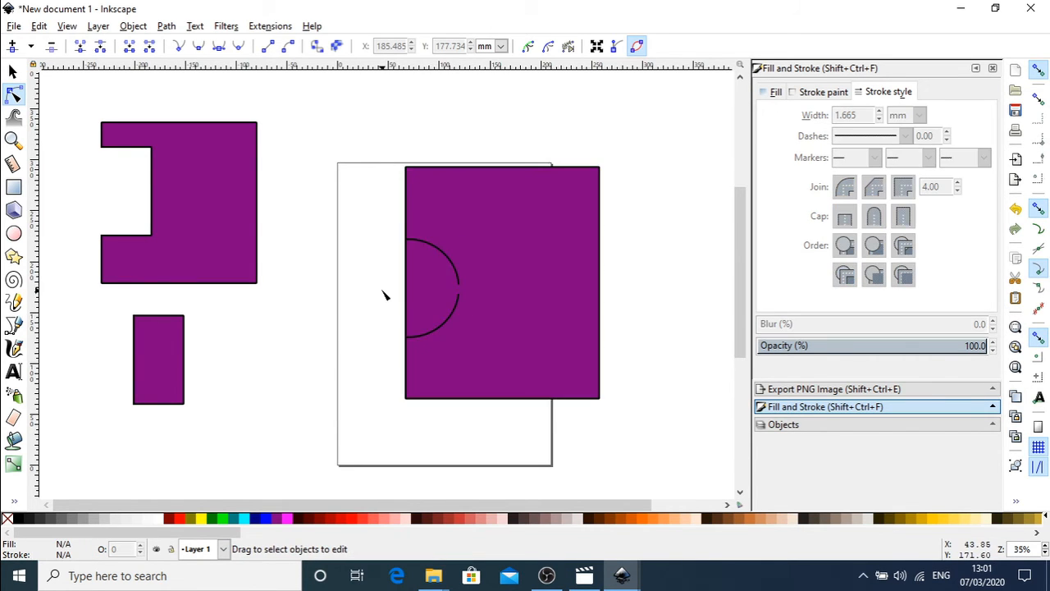
click(451, 316)
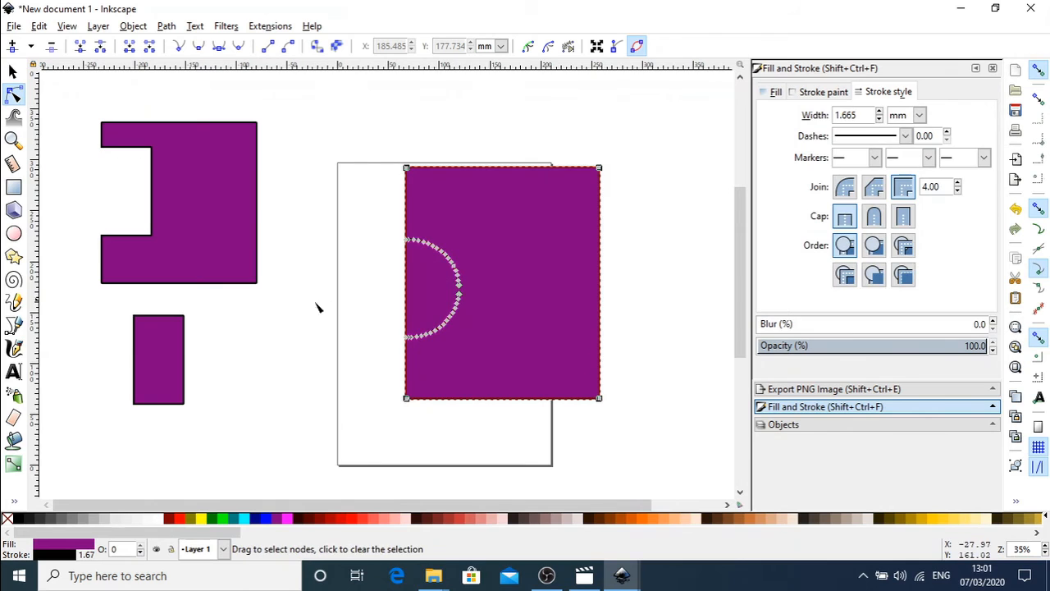
click(358, 318)
click(453, 319)
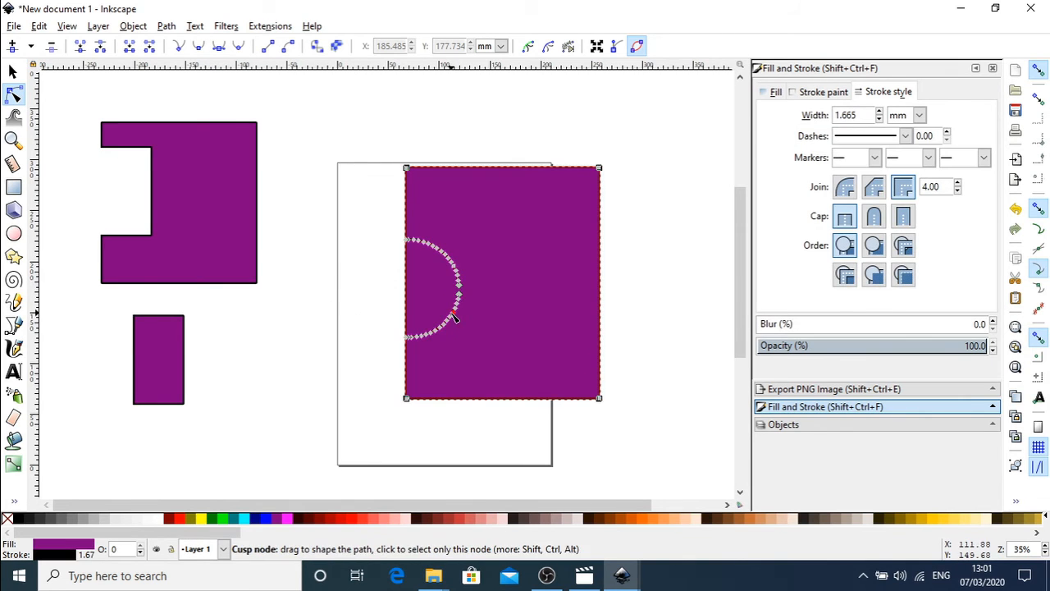
click(354, 305)
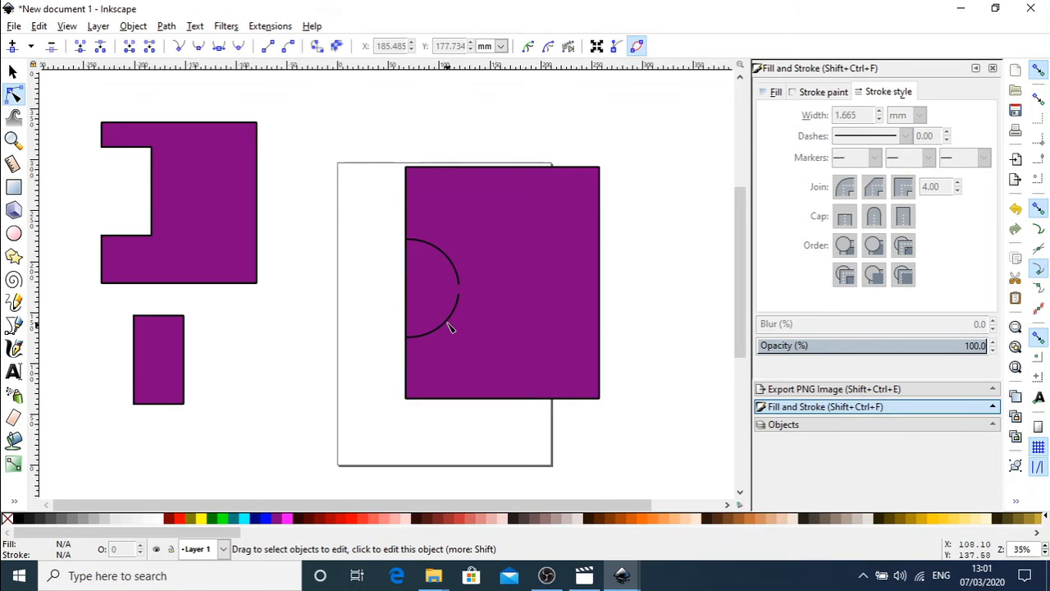
Draw a purple ellipse about 76 by 110 mm outside the page, with a larger one about 119 by 188 mm overlapping it.
click(14, 233)
mouse_move(227, 323)
mouse_down()
mouse_move(304, 418)
mouse_move(306, 434)
mouse_up()
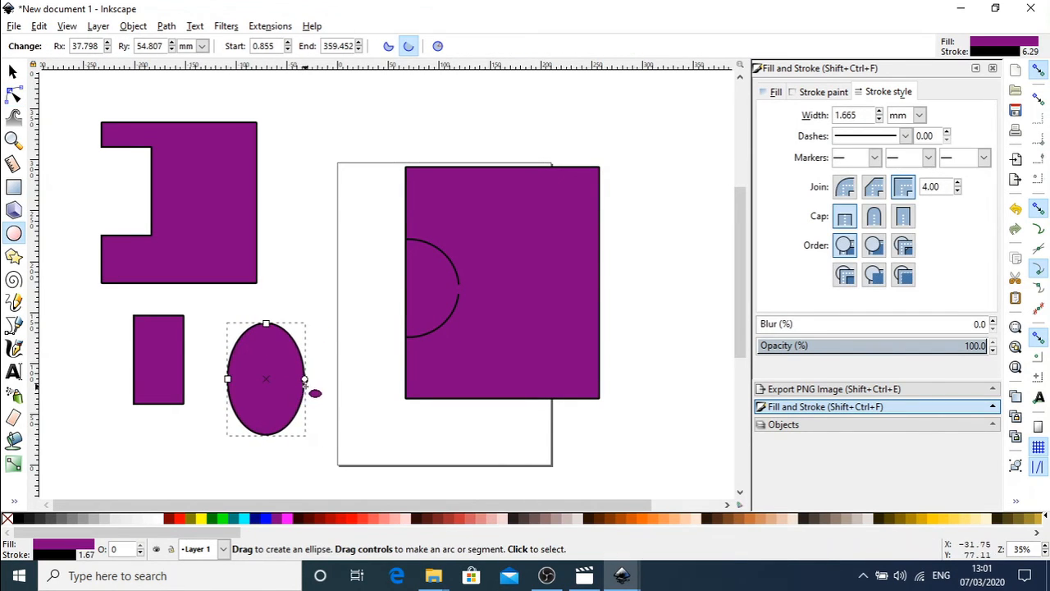
mouse_move(281, 259)
mouse_down()
mouse_move(336, 301)
mouse_move(369, 410)
mouse_move(369, 327)
mouse_move(378, 415)
mouse_move(405, 466)
mouse_move(388, 469)
mouse_move(406, 462)
mouse_move(379, 443)
mouse_move(404, 453)
mouse_up()
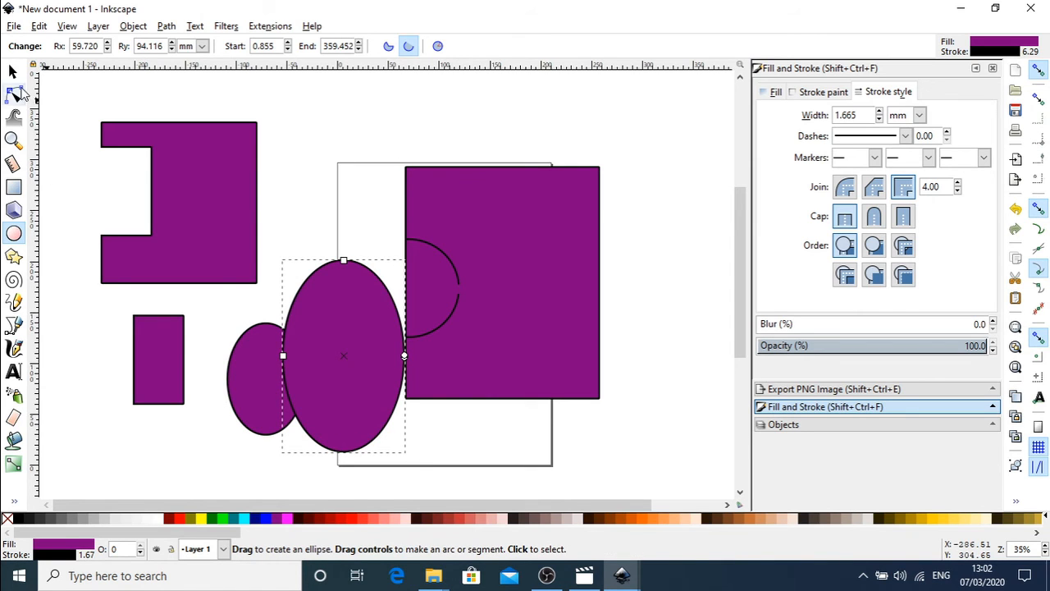
Move the larger ellipse slightly up and to the left, away from the divided rectangle.
click(12, 71)
click(372, 218)
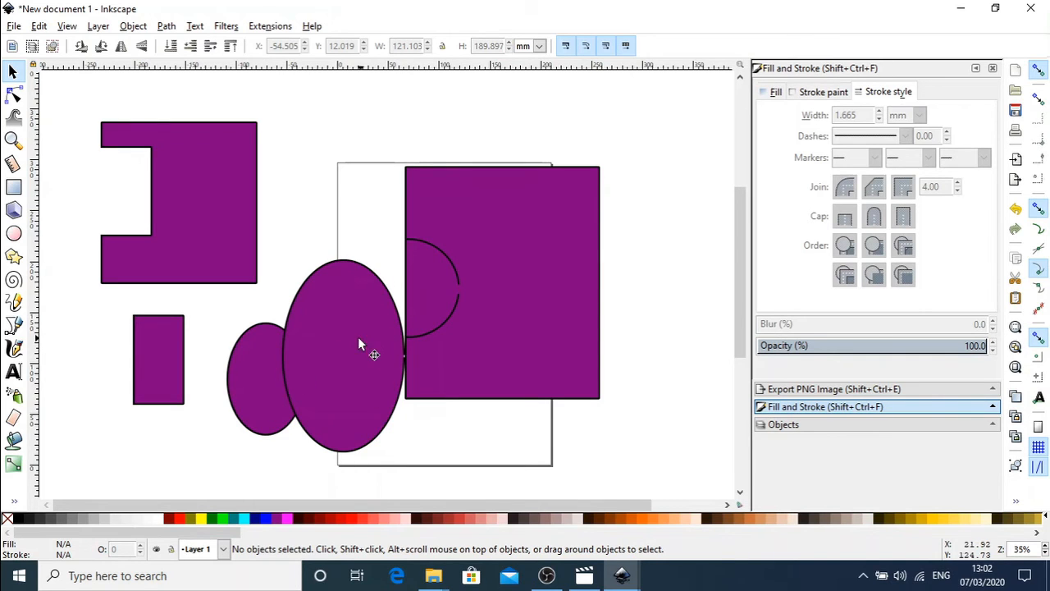
drag(368, 386, 342, 359)
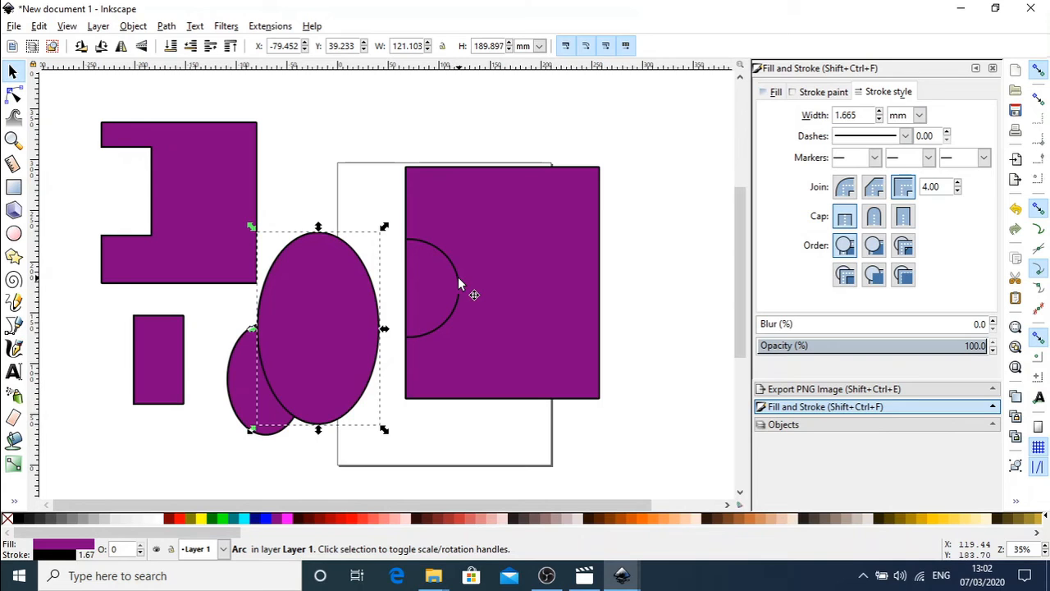
click(429, 344)
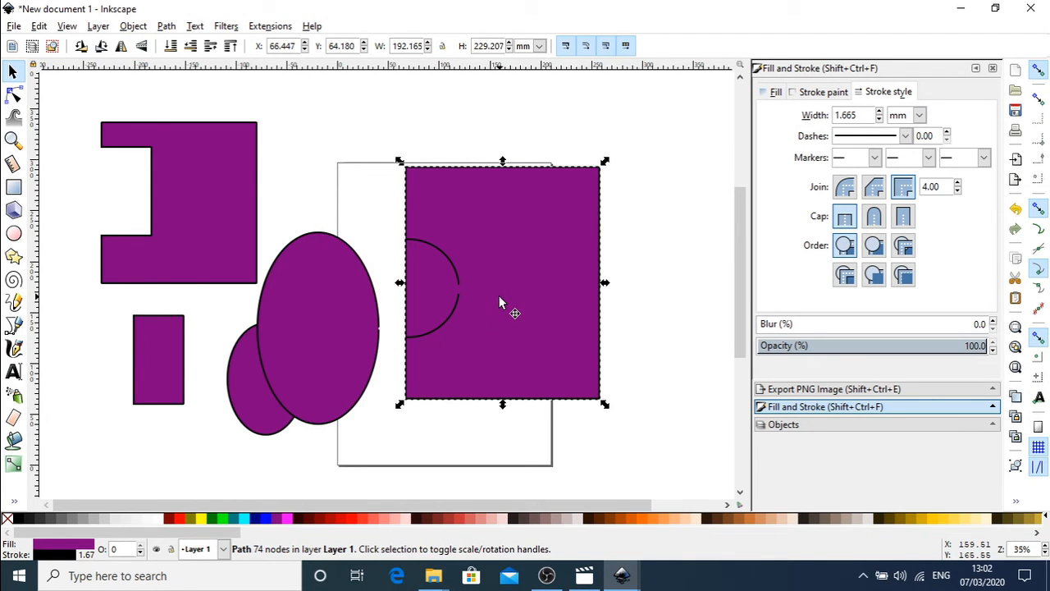
click(327, 338)
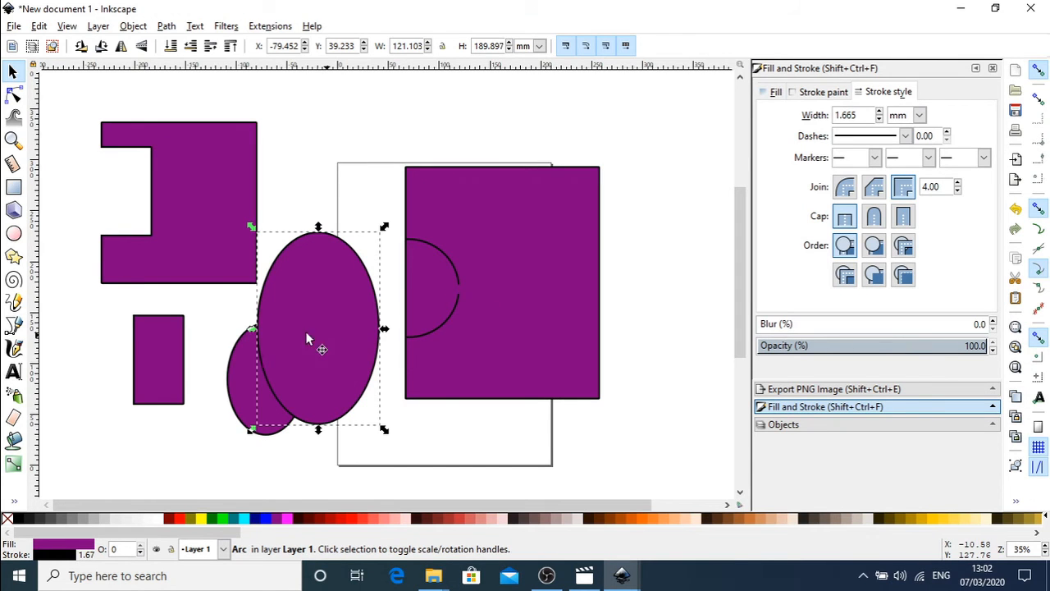
Try to select the two end nodes at the gap in the larger ellipse's outline.
click(13, 139)
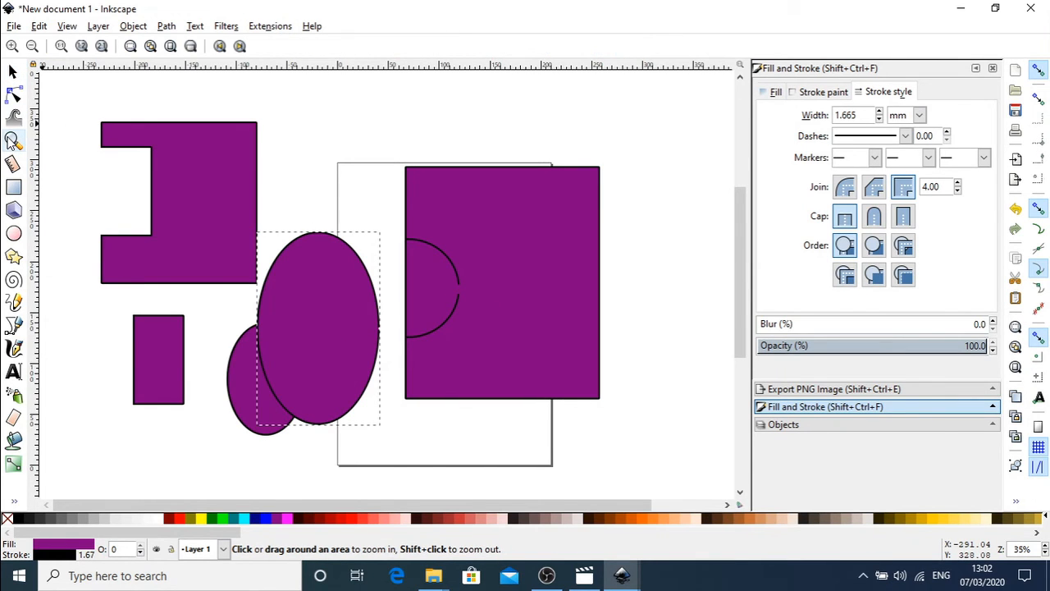
click(363, 337)
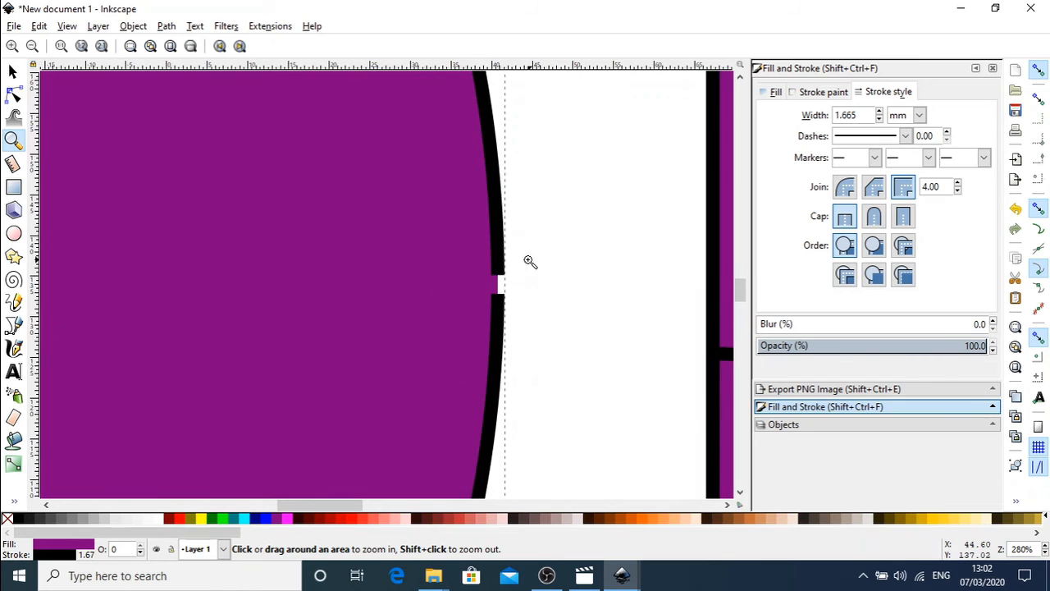
click(14, 97)
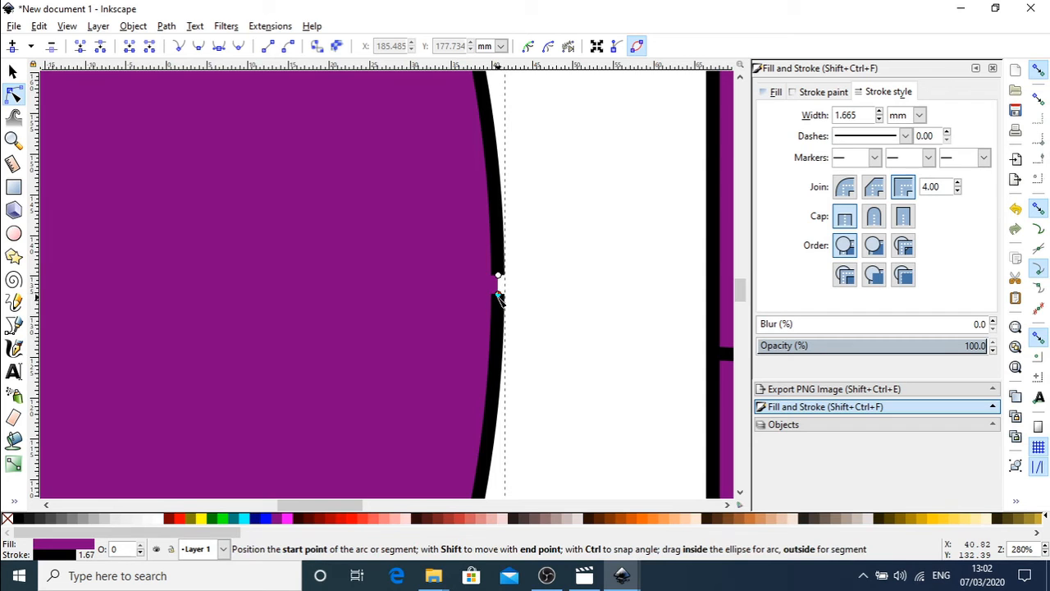
drag(429, 255, 552, 337)
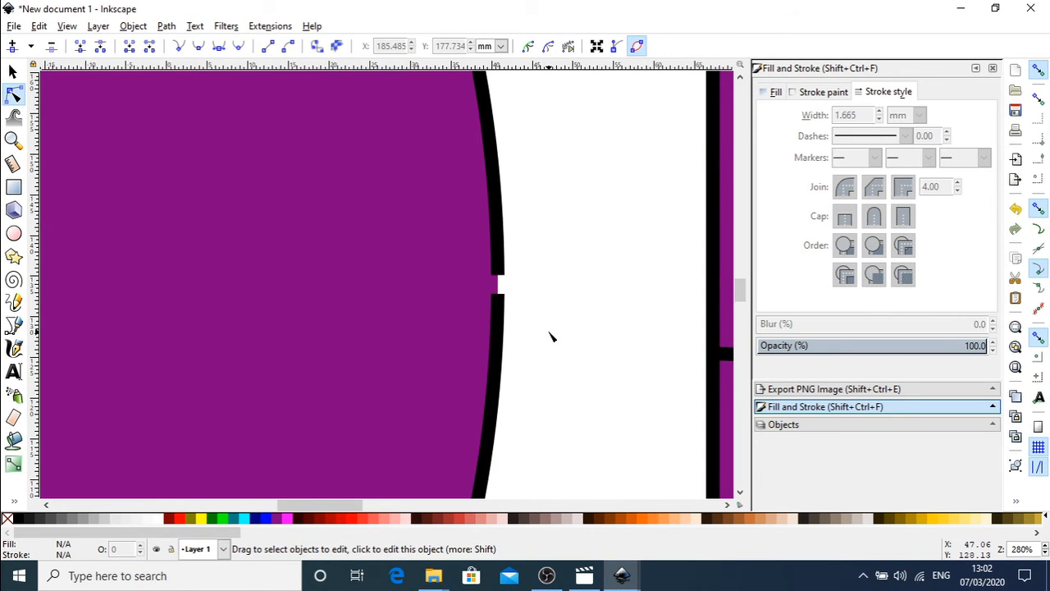
right_click(504, 310)
click(493, 346)
click(493, 349)
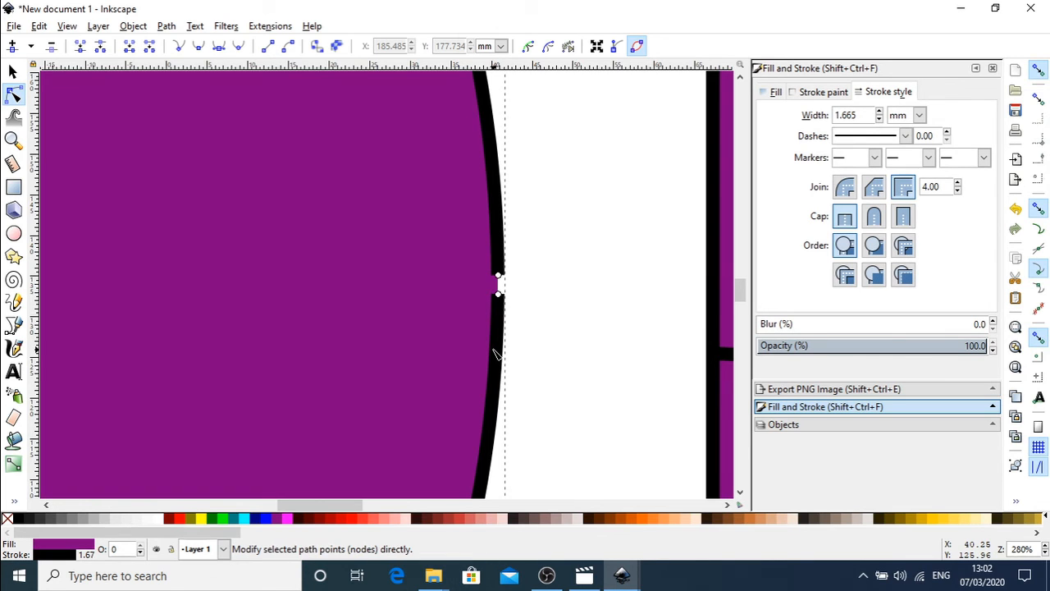
drag(517, 304, 456, 252)
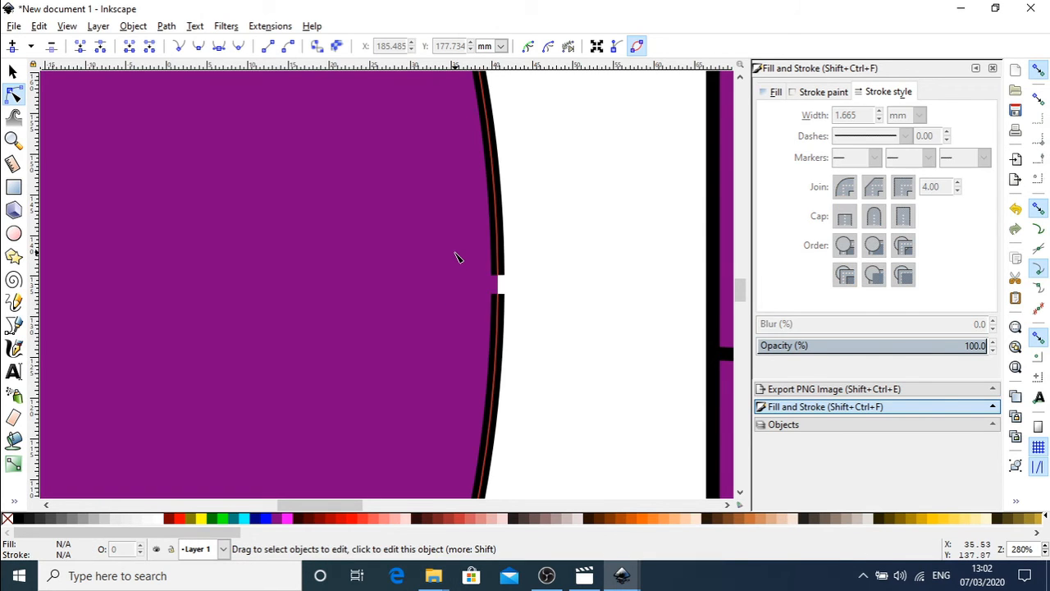
click(496, 273)
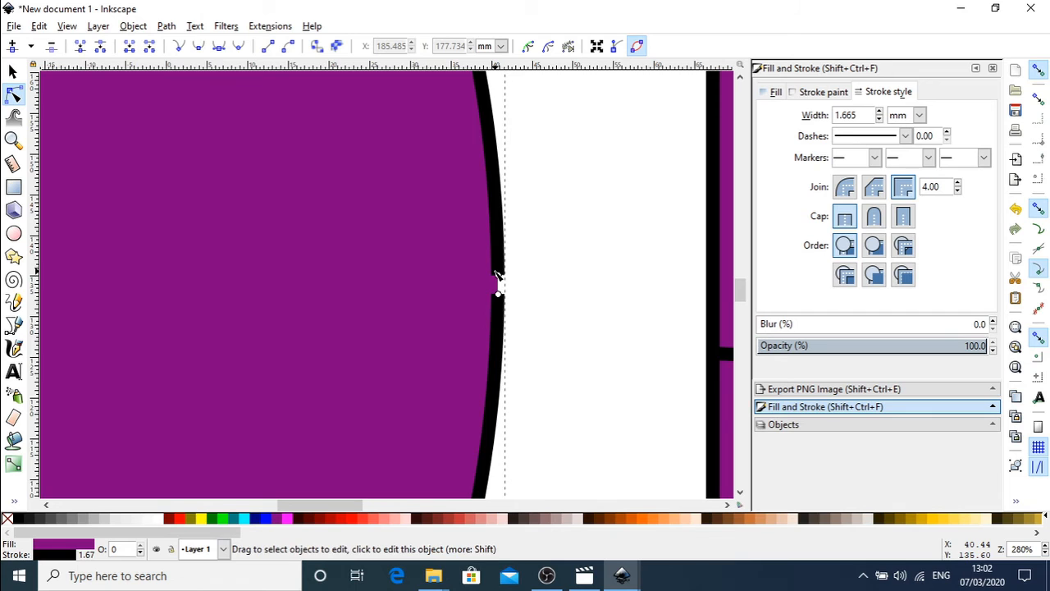
Convert the larger ellipse to a path and join the two end nodes at its gap.
click(166, 26)
click(167, 26)
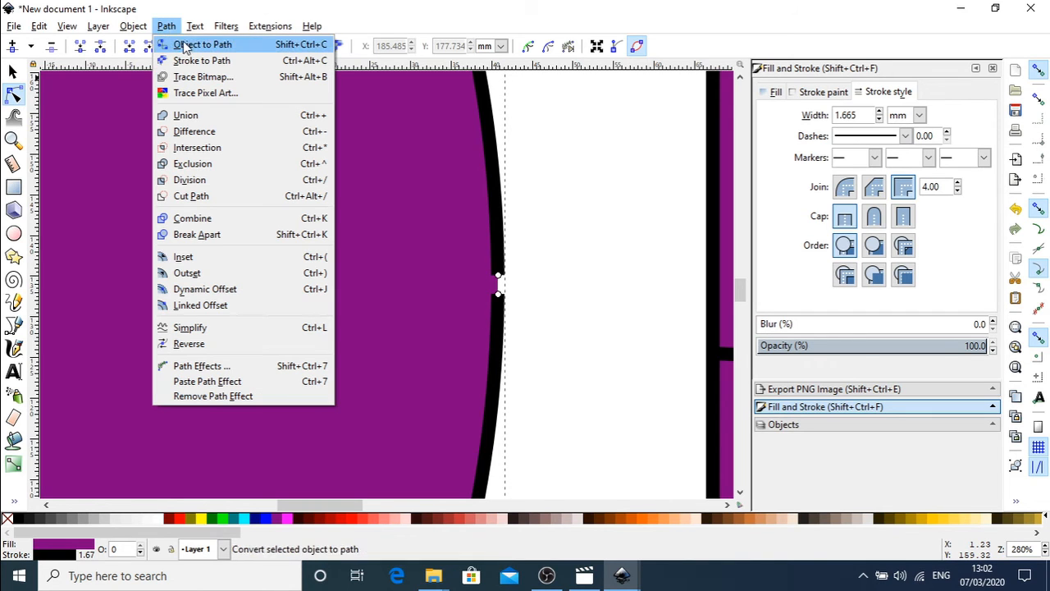
click(187, 46)
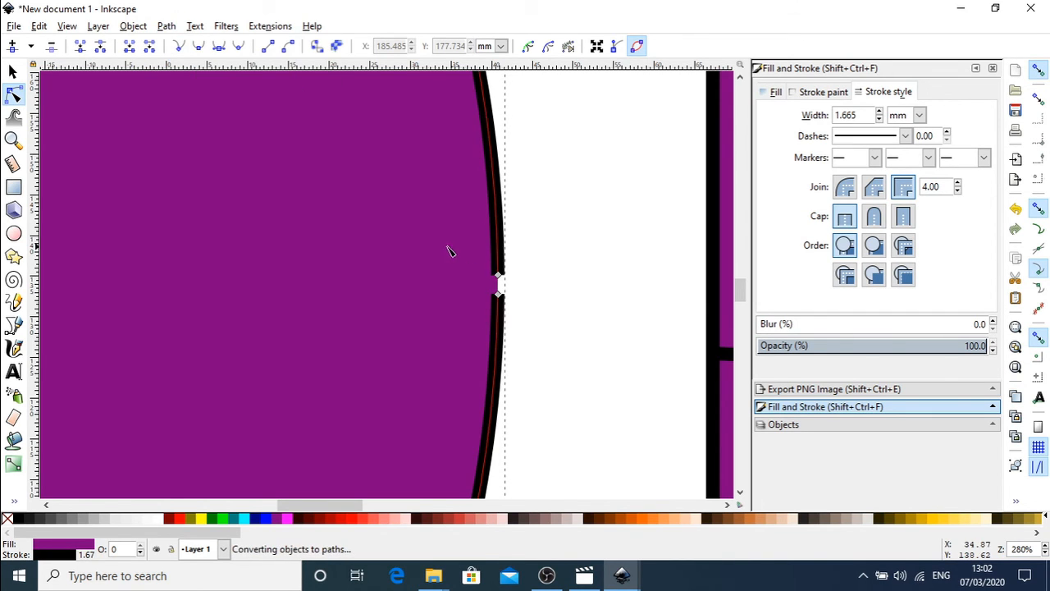
drag(449, 254, 516, 320)
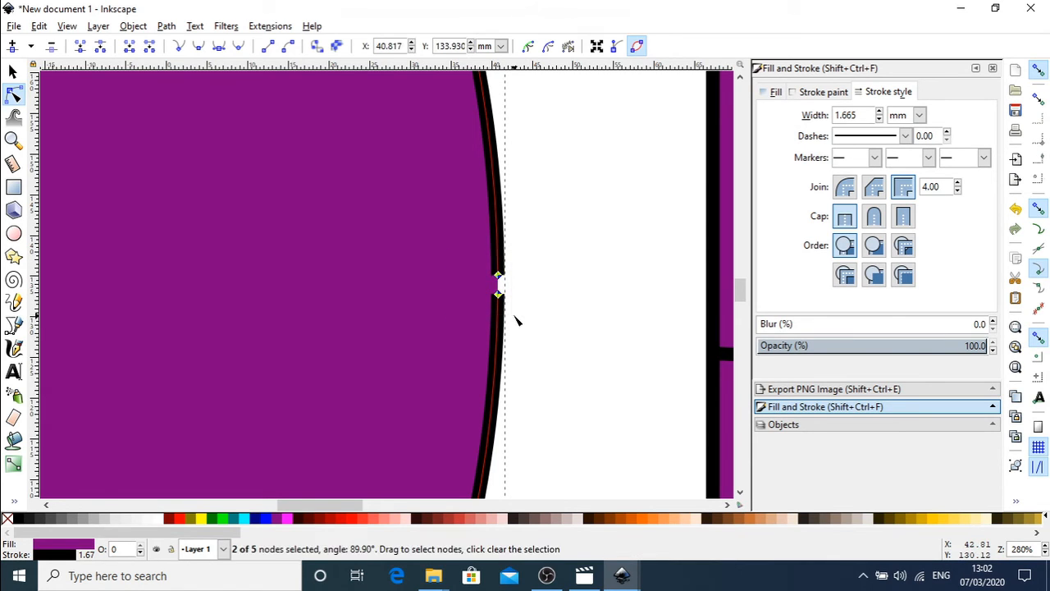
click(80, 49)
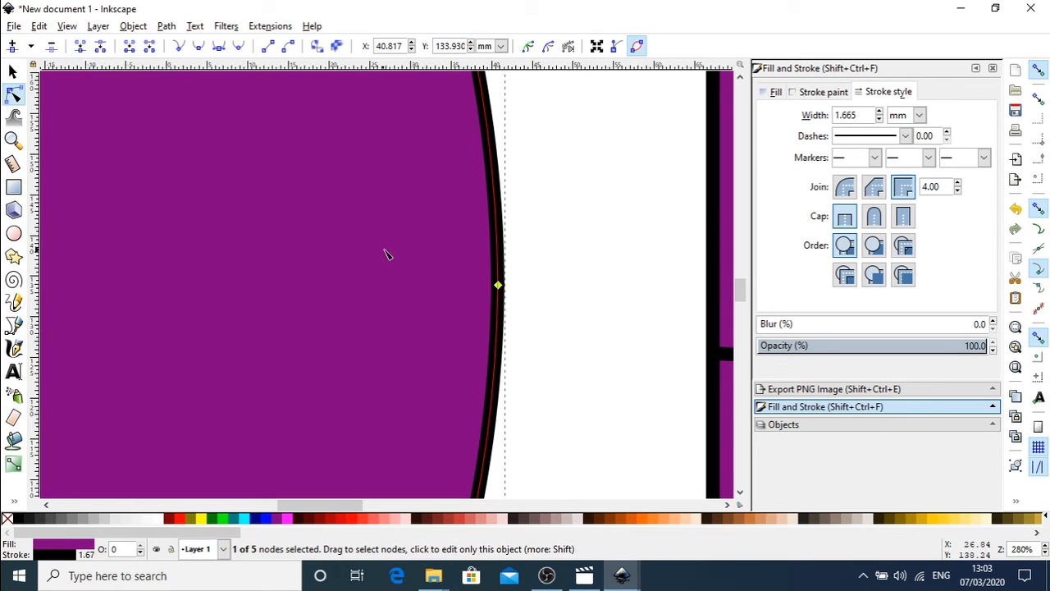
Move the closed ellipse over the lower edge of the large purple rectangle and apply Division to the two shapes.
scroll(386, 255, down, 5)
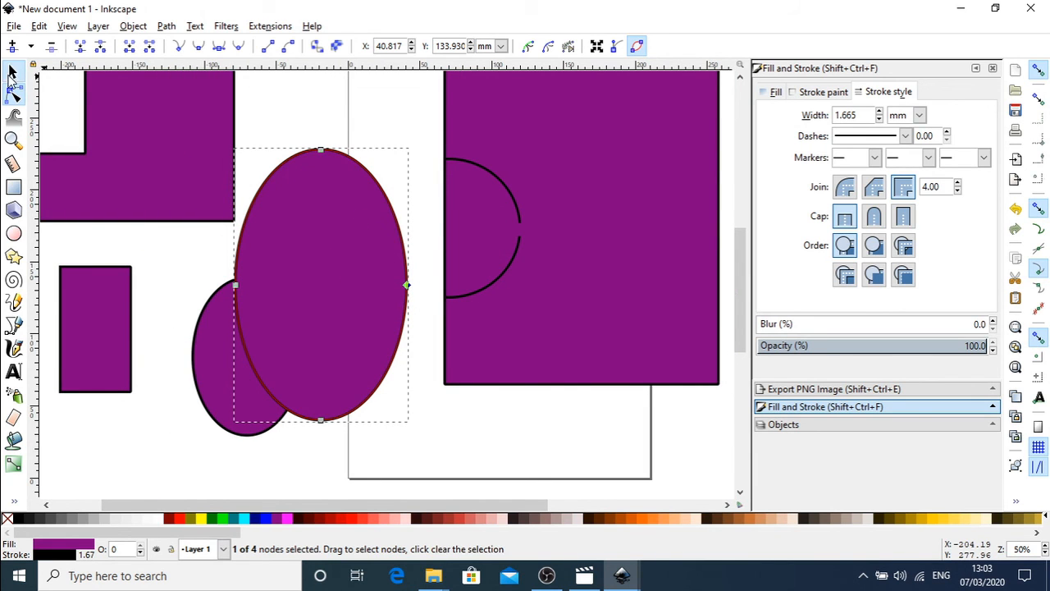
click(13, 72)
drag(293, 285, 574, 358)
shift+click(563, 156)
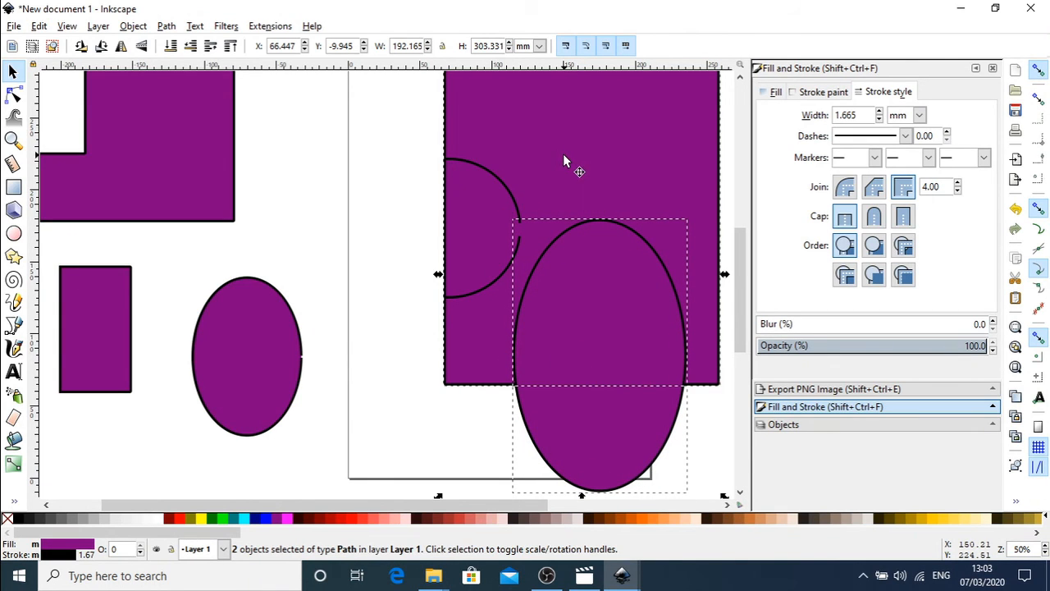
click(166, 25)
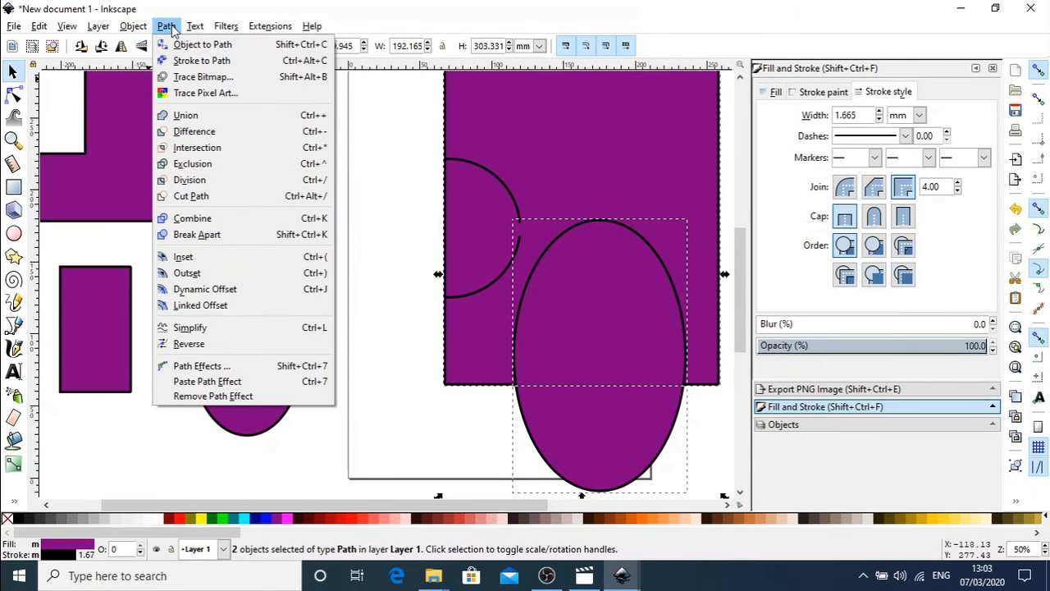
click(195, 176)
Move the cut-out ellipse piece to the left of the page and shift the remaining rectangle away from its old position.
drag(608, 319, 262, 215)
click(696, 392)
click(531, 391)
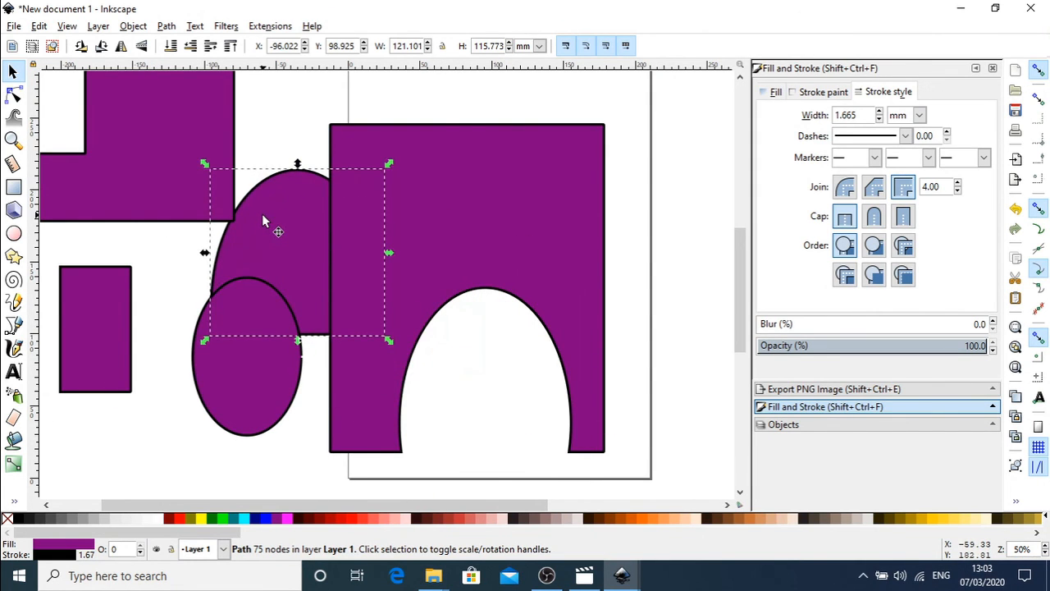
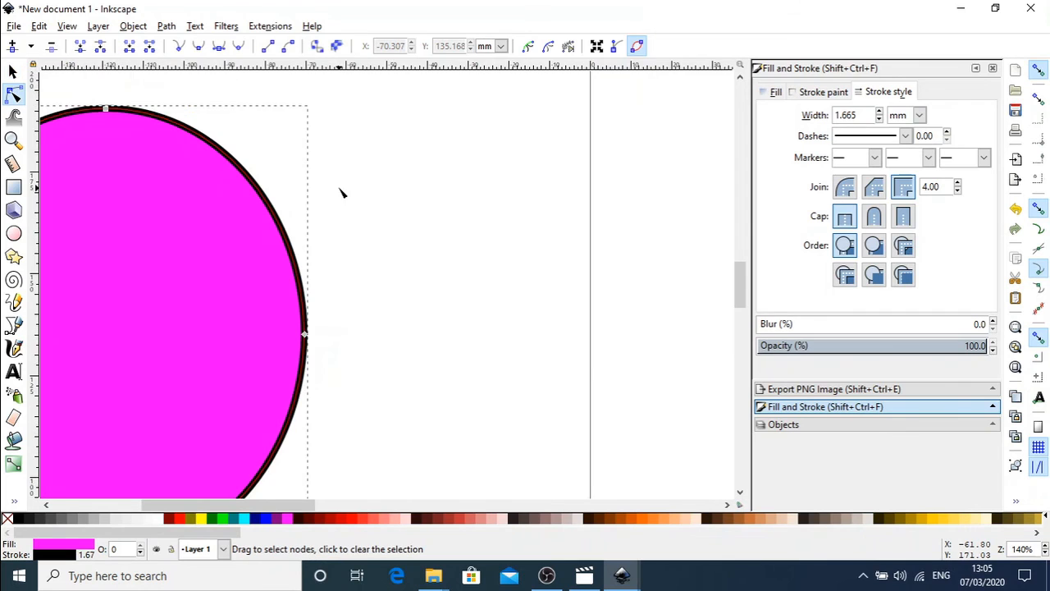
Resize the magenta circle to about 108 by 118 mm and place it over the purple rectangle's lower-left corner.
scroll(340, 192, up, 2)
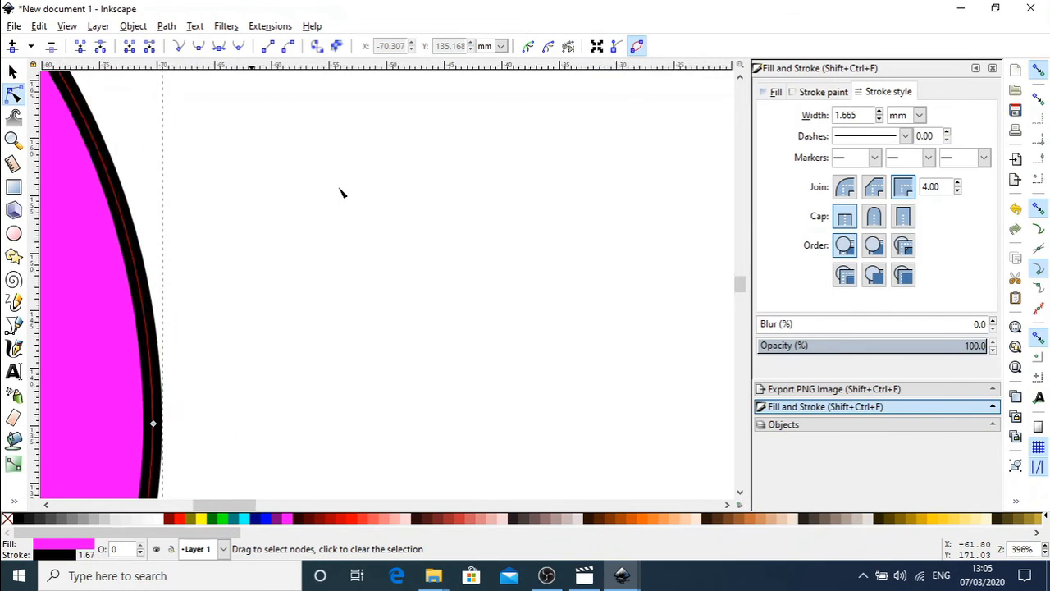
scroll(339, 192, down, 8)
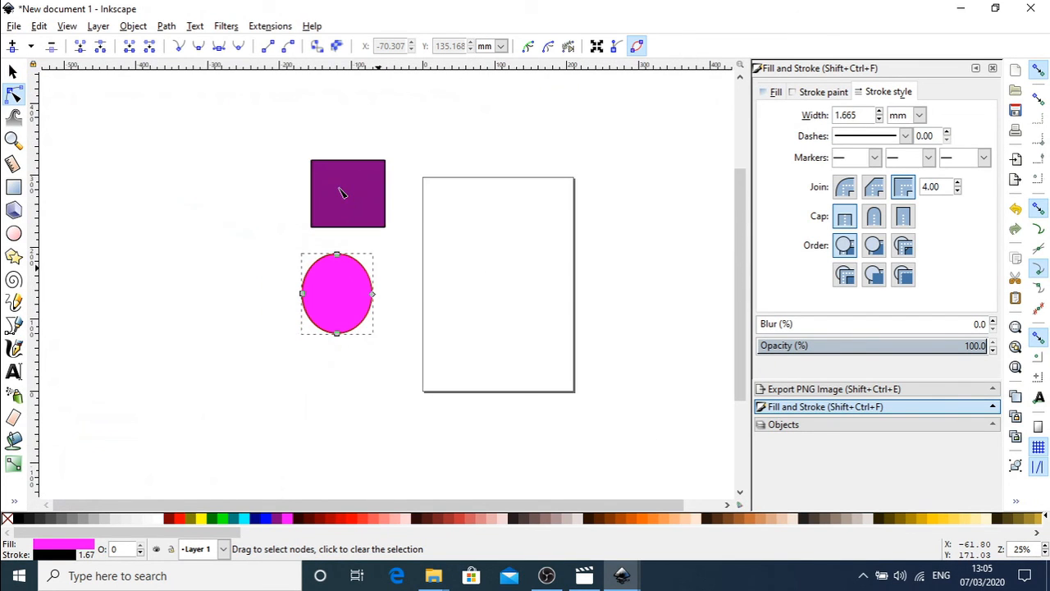
click(14, 72)
drag(340, 293, 217, 270)
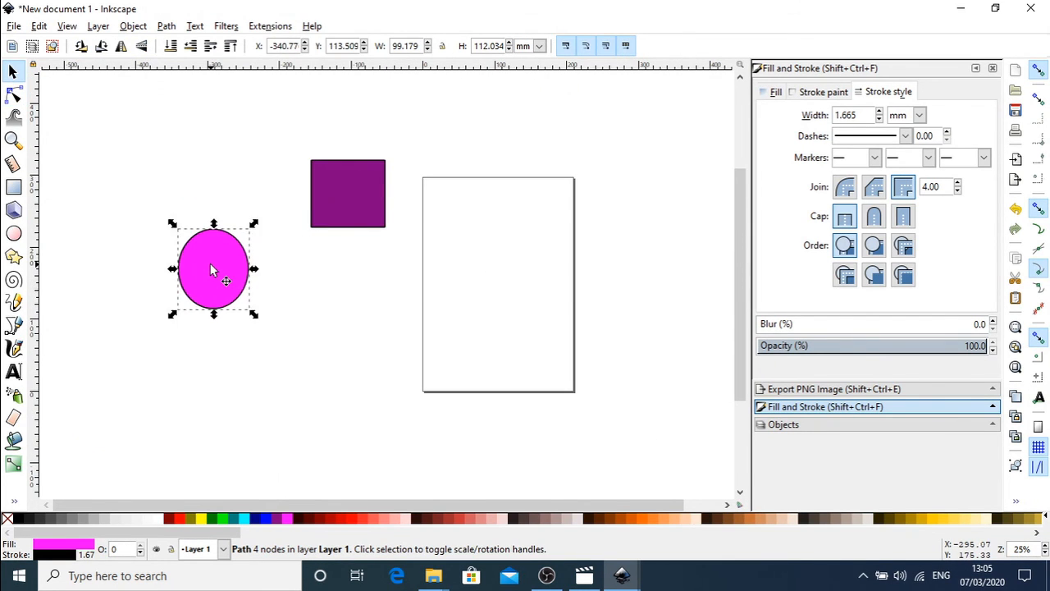
drag(251, 227, 237, 246)
drag(206, 290, 316, 209)
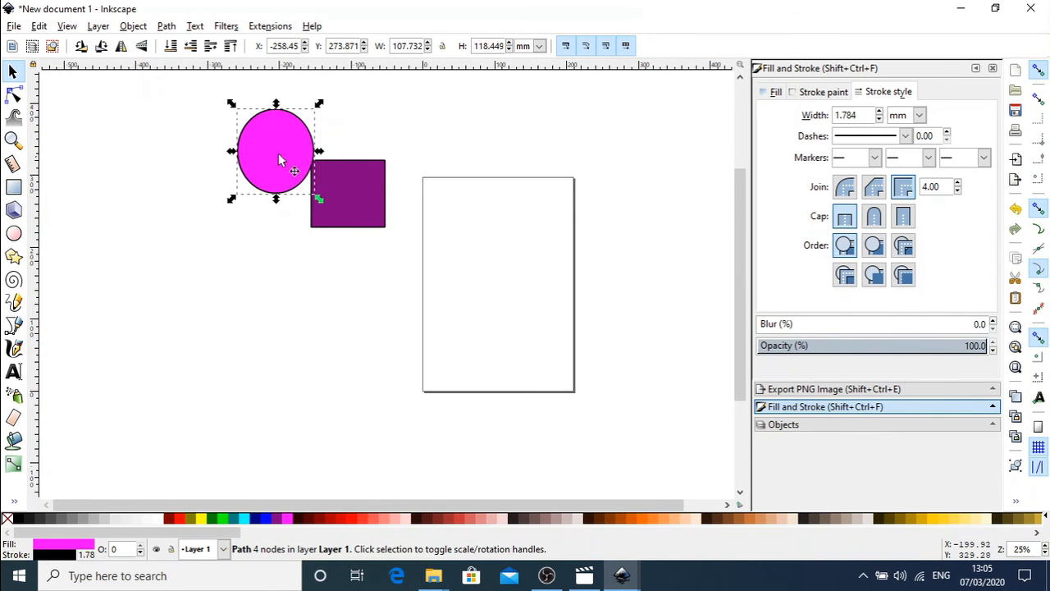
drag(263, 131, 318, 195)
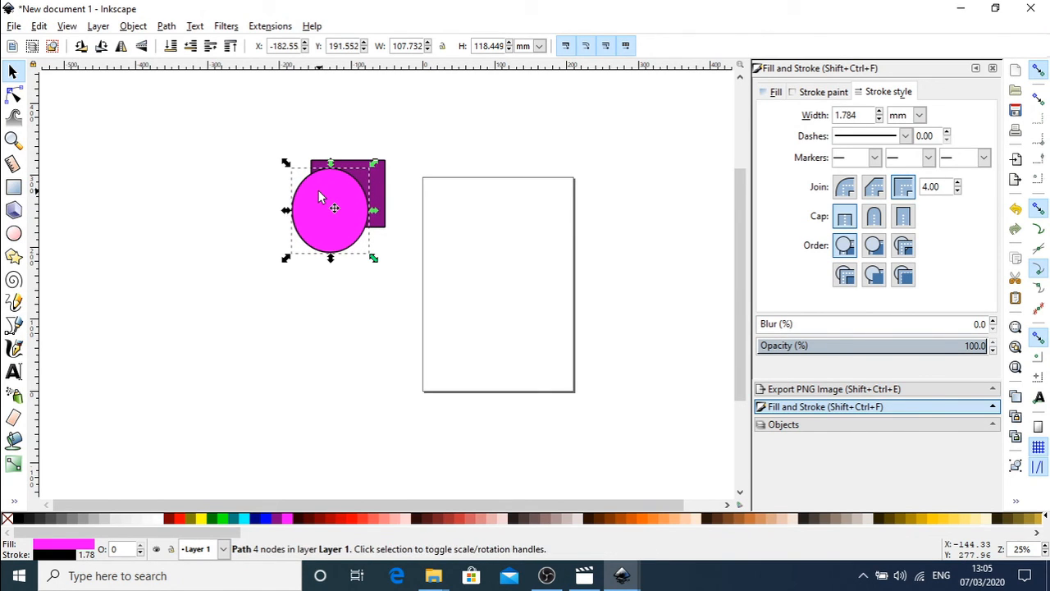
Apply Cut Path to the purple rectangle using the magenta circle on top of it, and deselect the resulting paths.
drag(250, 138, 409, 289)
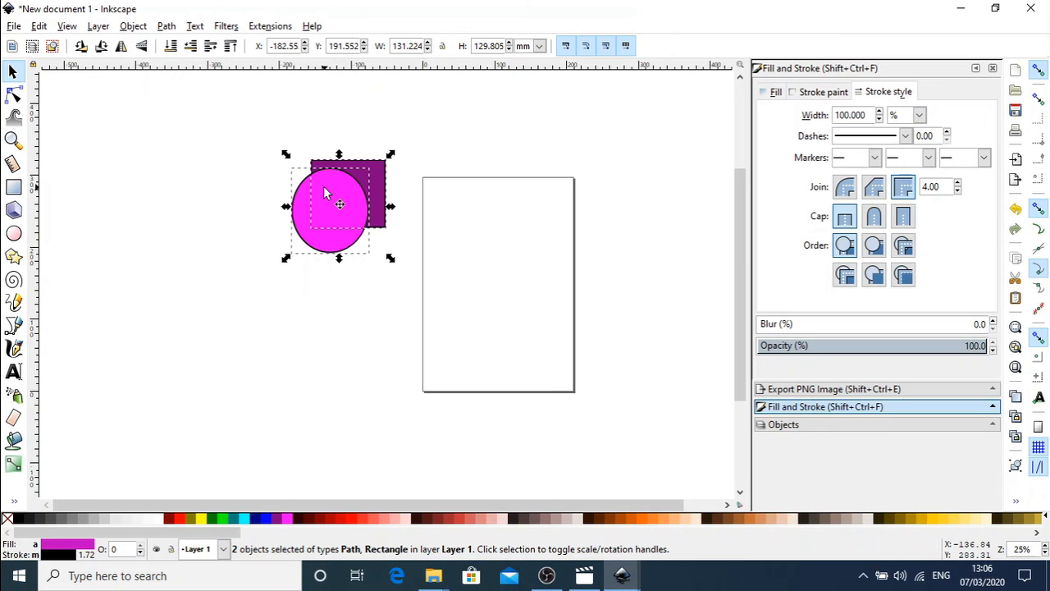
click(167, 27)
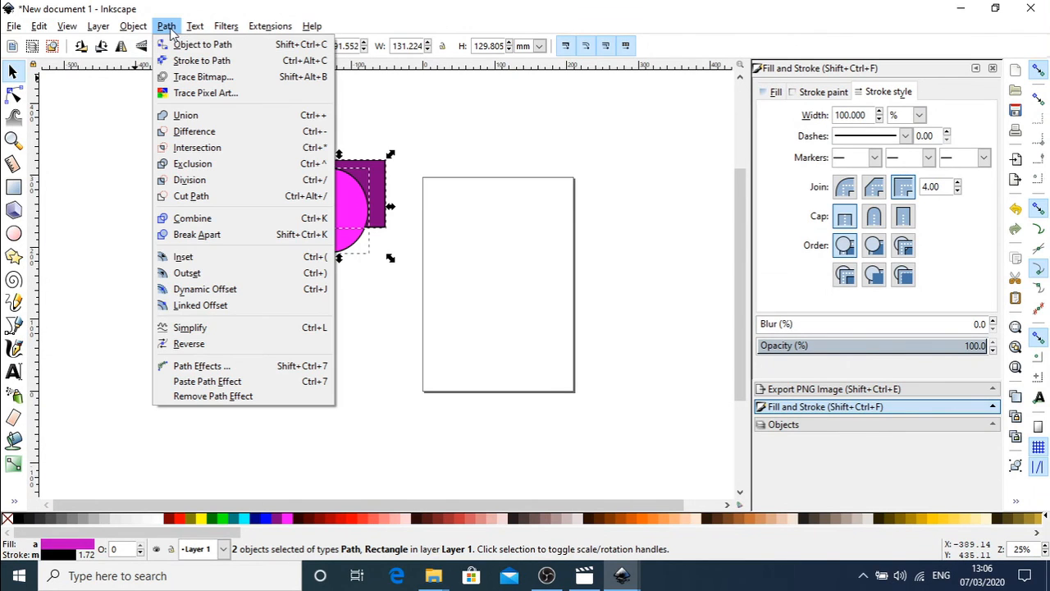
click(213, 196)
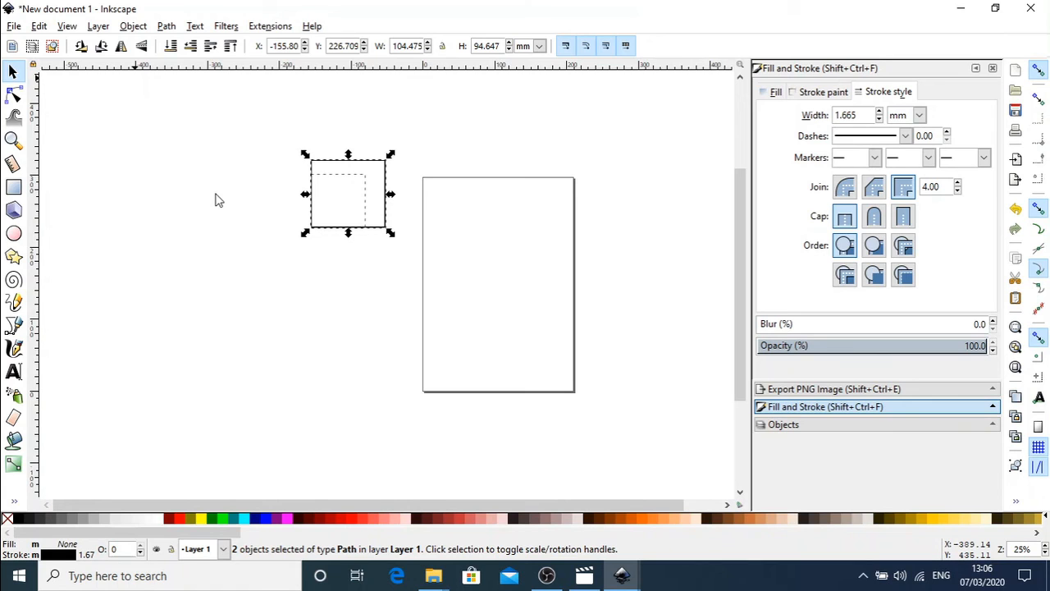
right_click(343, 285)
click(296, 284)
click(296, 285)
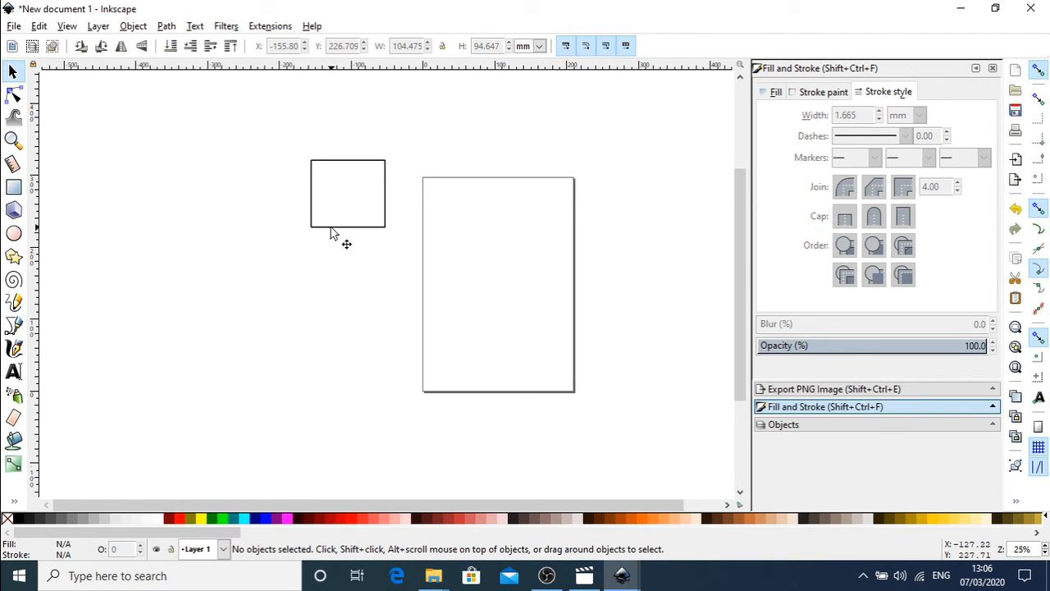
Move the cut-off lower-left corner path away to the lower left and fill the remaining open outline with magenta.
mouse_move(333, 232)
mouse_down()
mouse_move(321, 237)
mouse_move(309, 269)
mouse_move(336, 229)
mouse_move(305, 300)
mouse_up()
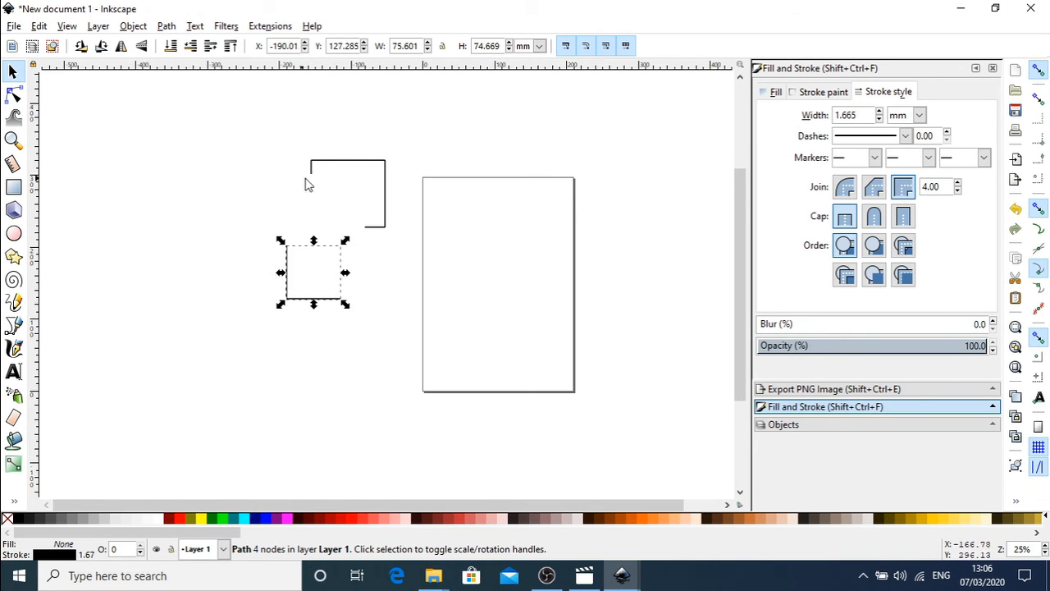
drag(301, 303, 254, 292)
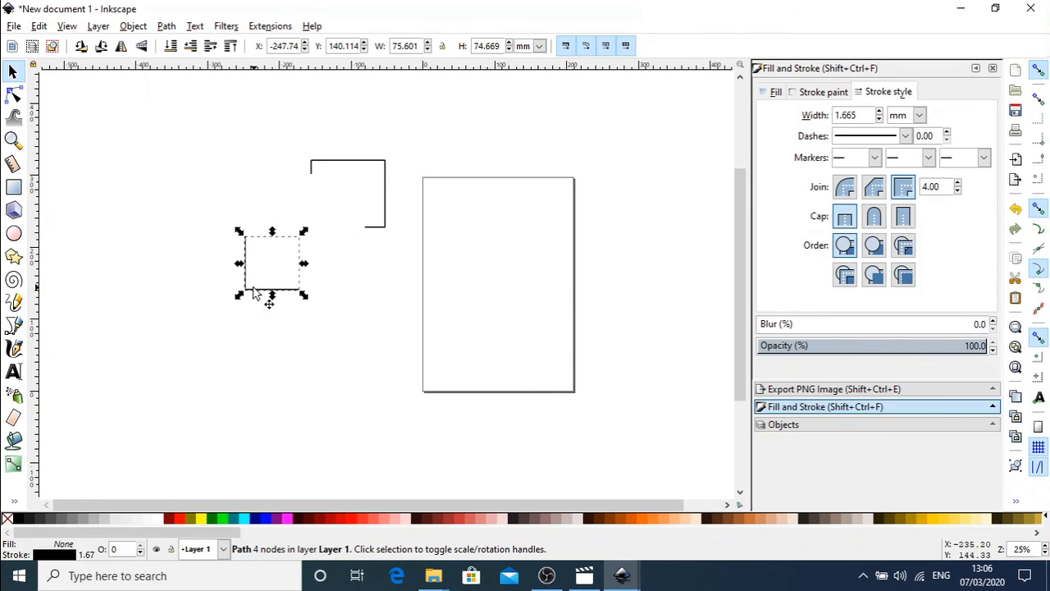
click(378, 202)
click(385, 215)
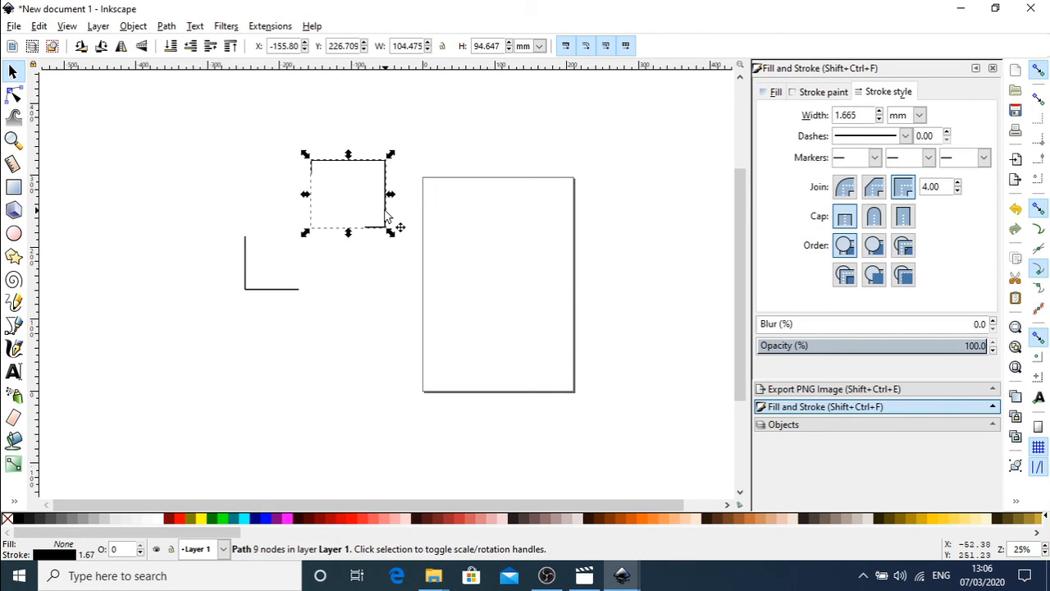
click(287, 519)
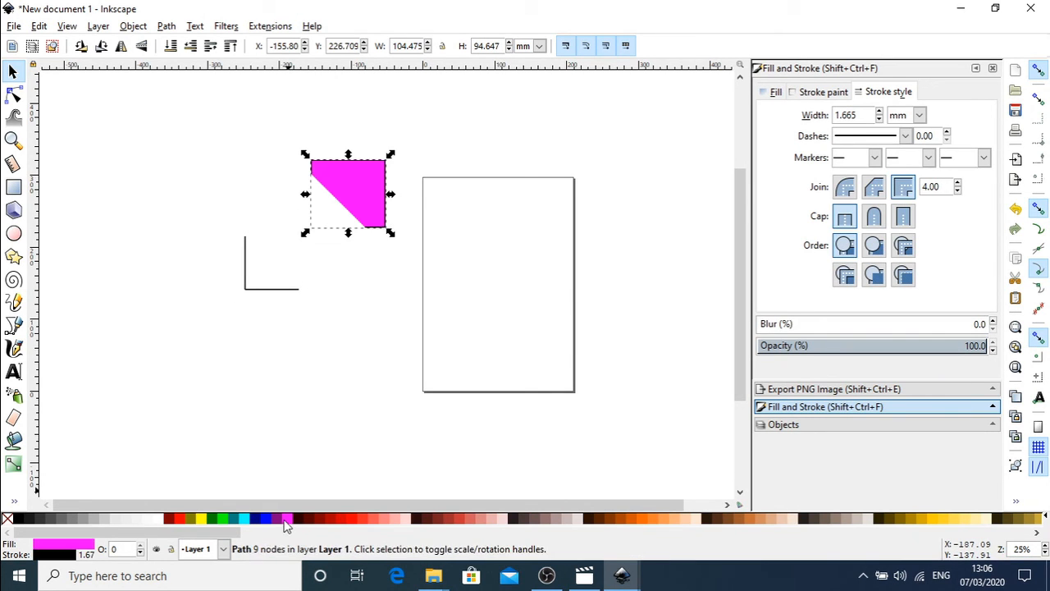
Fill the L-shaped corner path with another palette colour and move it back toward the magenta path.
click(271, 290)
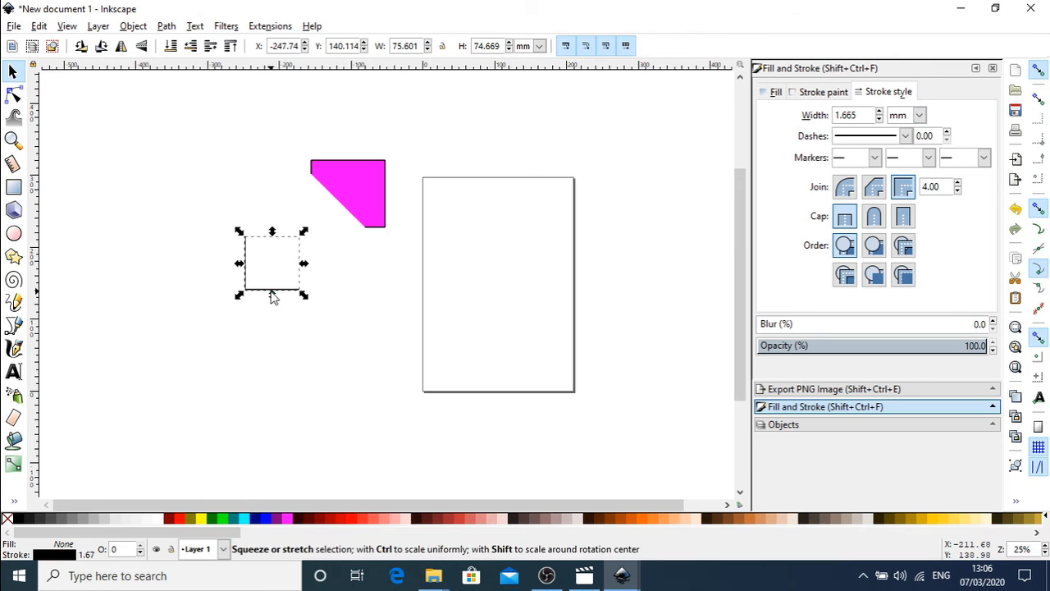
click(246, 518)
click(289, 307)
drag(265, 289, 334, 235)
click(333, 288)
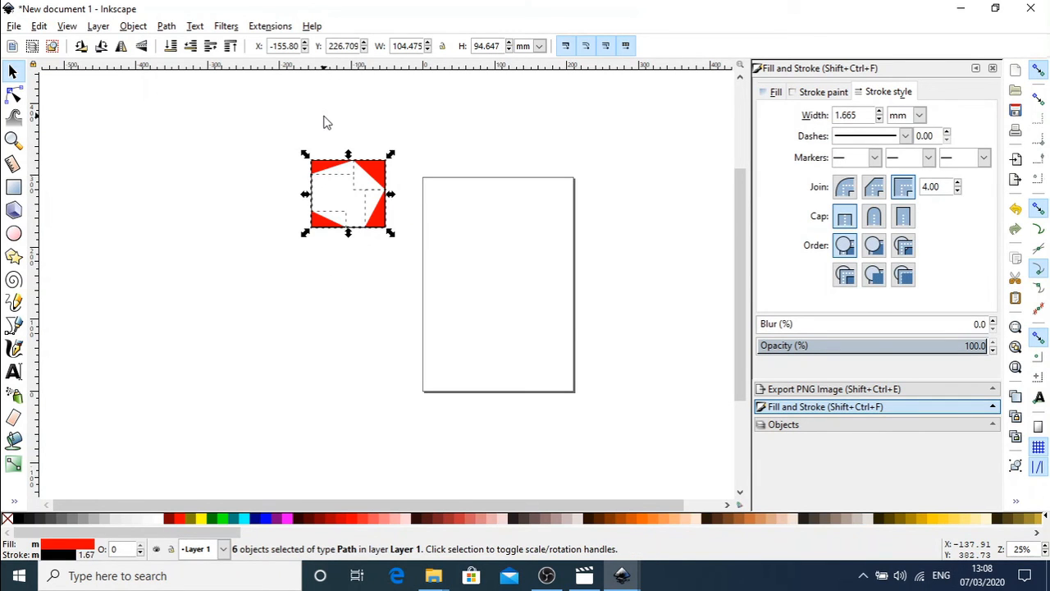
Apply Break Apart to the six selected red paths and delete them all.
click(135, 26)
click(135, 26)
click(165, 26)
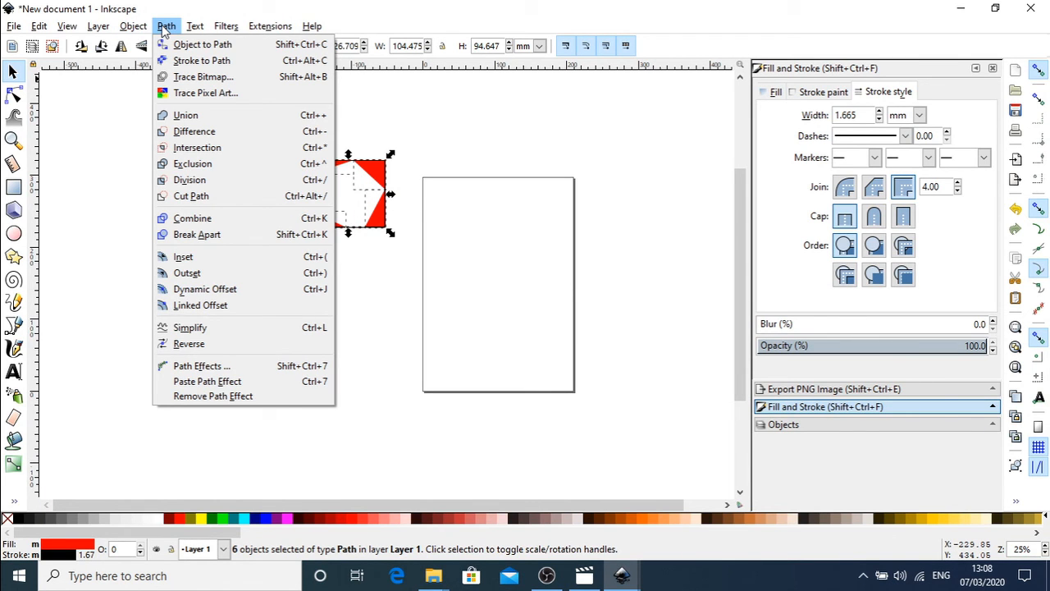
click(212, 235)
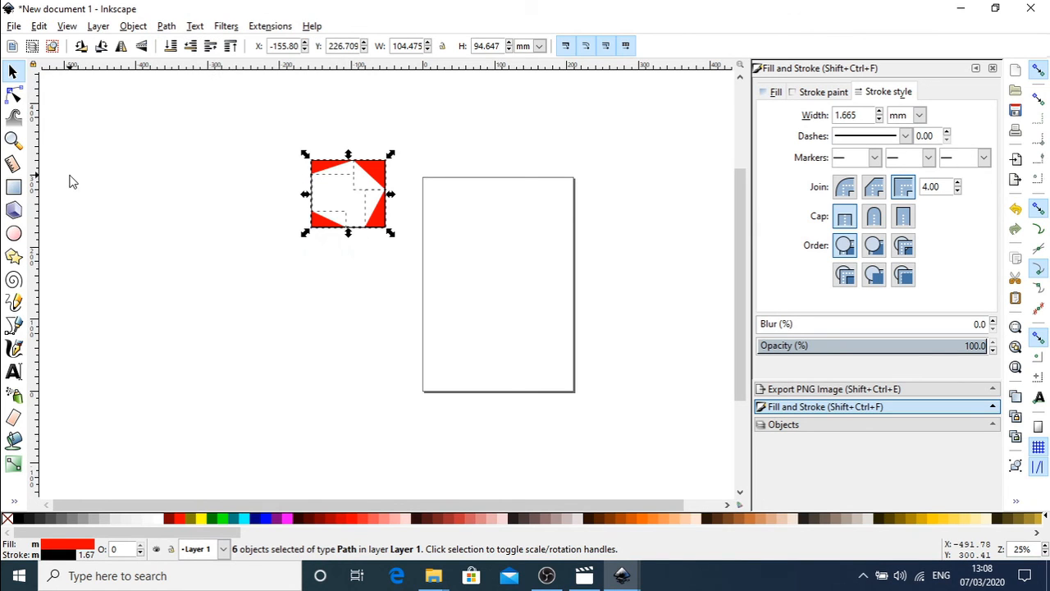
drag(196, 148, 476, 283)
key(Delete)
Draw a red ellipse about 196 by 134 mm and two overlapping rectangles beside the page, the lower one about 200 by 165 mm.
click(13, 233)
drag(219, 161, 360, 257)
click(13, 186)
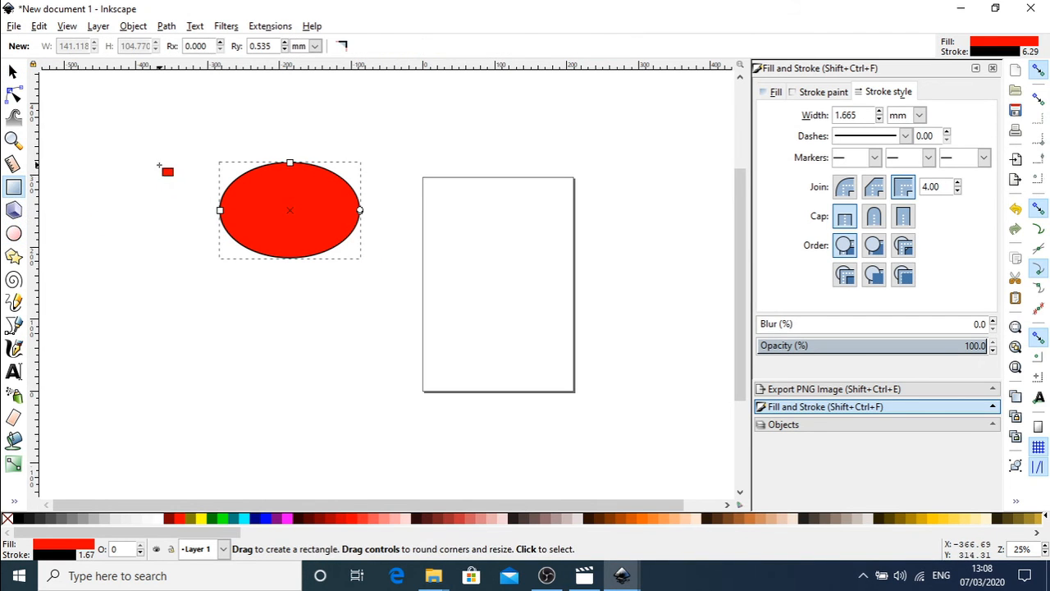
drag(160, 167, 318, 315)
drag(265, 260, 410, 377)
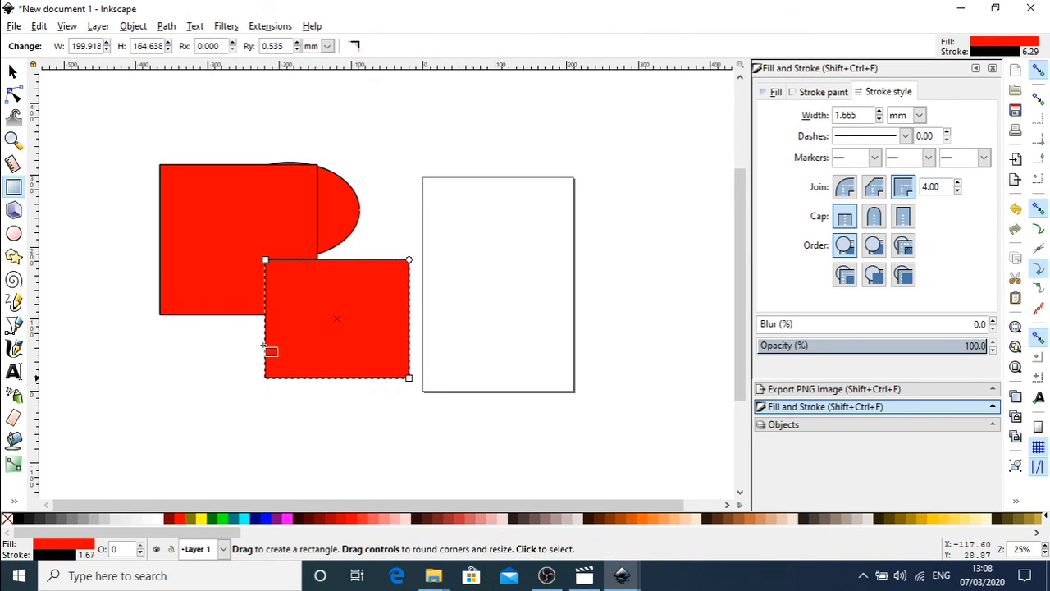
Combine the ellipse and both rectangles into one path and move it up and slightly left.
click(13, 73)
drag(78, 95, 439, 453)
click(168, 26)
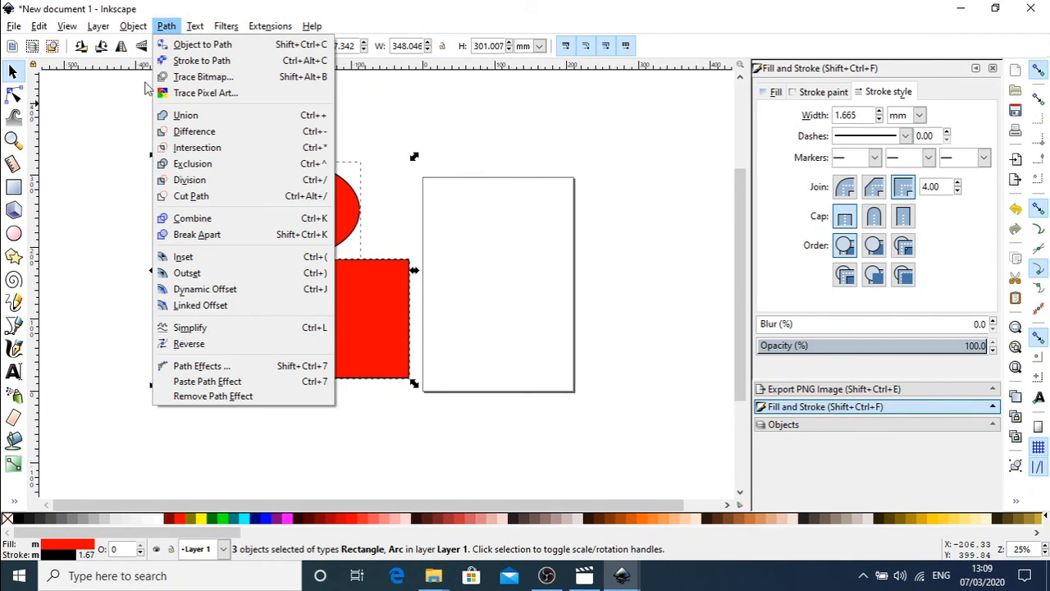
click(220, 221)
drag(254, 254, 242, 202)
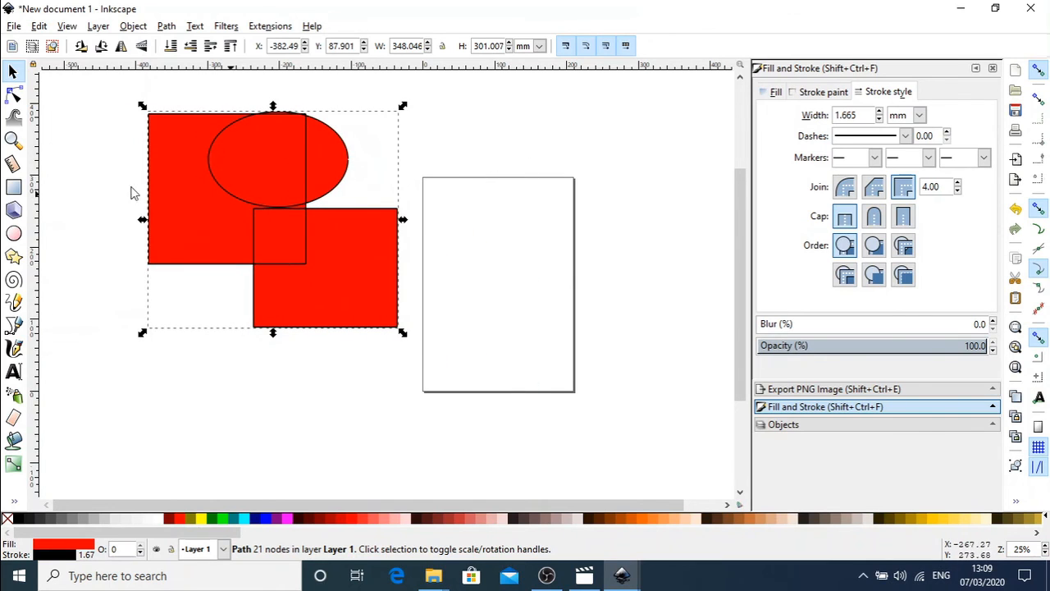
Break the combined path apart and move the two rectangles and the ellipse away from each other.
click(166, 27)
click(193, 235)
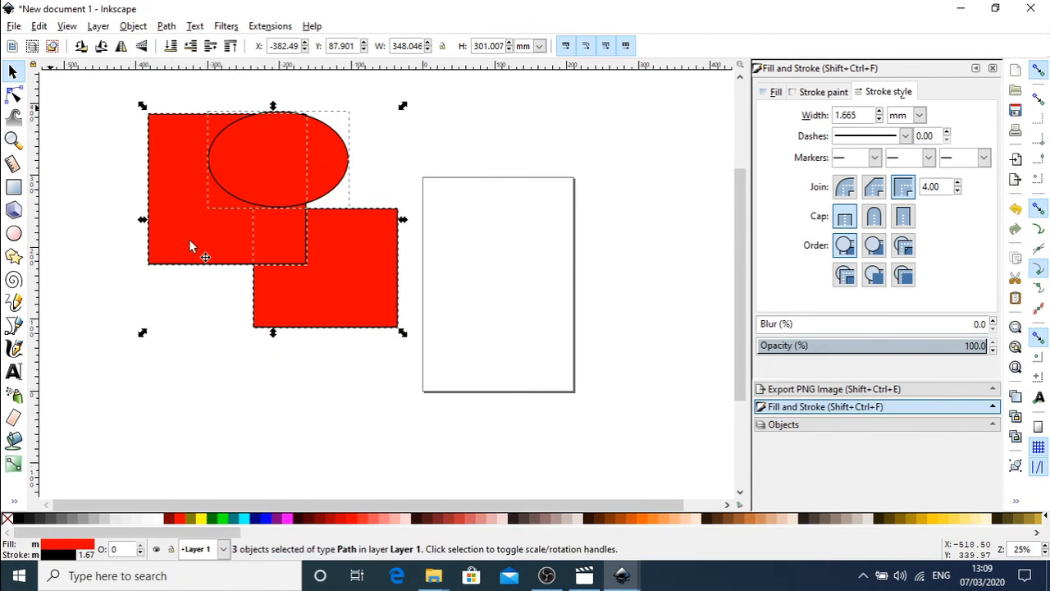
click(243, 318)
drag(290, 226, 222, 368)
drag(330, 300, 485, 392)
drag(263, 184, 333, 378)
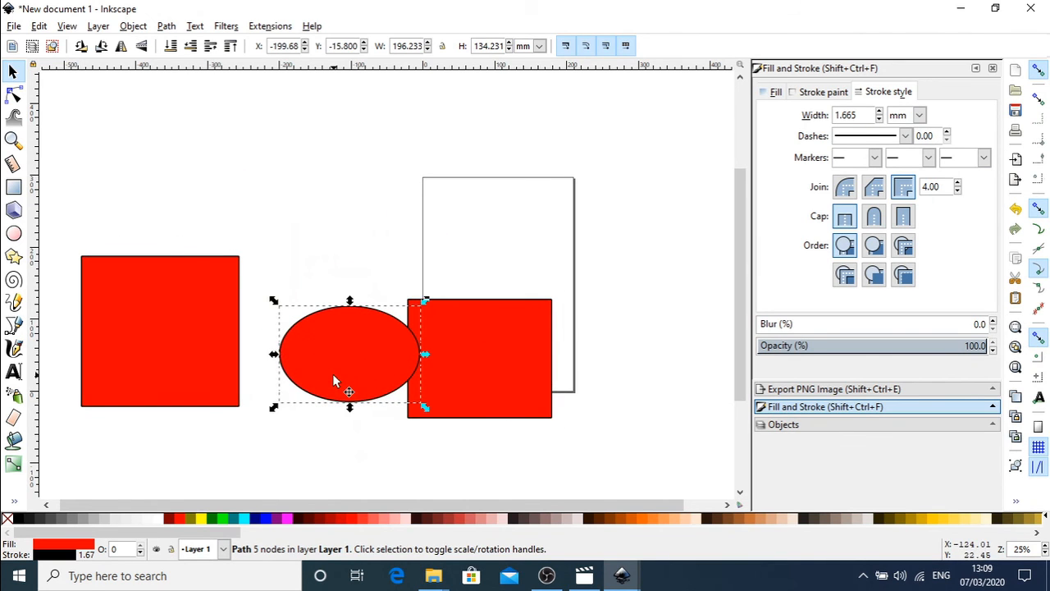
Place the ellipse above the two rectangles and move the larger rectangle closer to the page, keeping all three shapes separate.
right_click(333, 373)
click(304, 253)
drag(327, 322, 471, 201)
drag(461, 256, 354, 187)
drag(174, 291, 290, 320)
Combine the three non-overlapping shapes into one path and move it slightly down and left.
drag(104, 106, 624, 491)
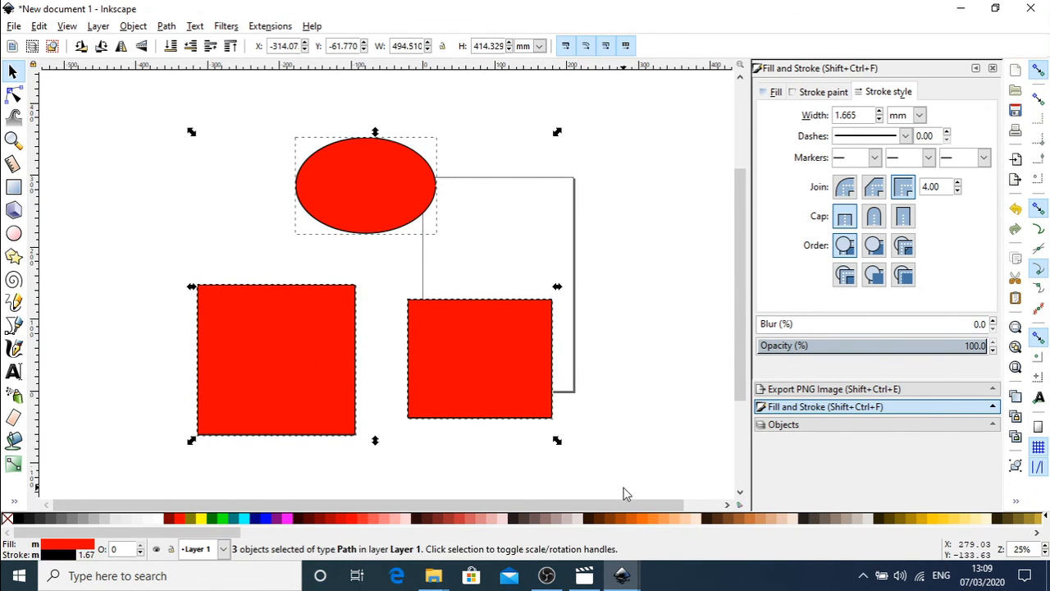
click(166, 26)
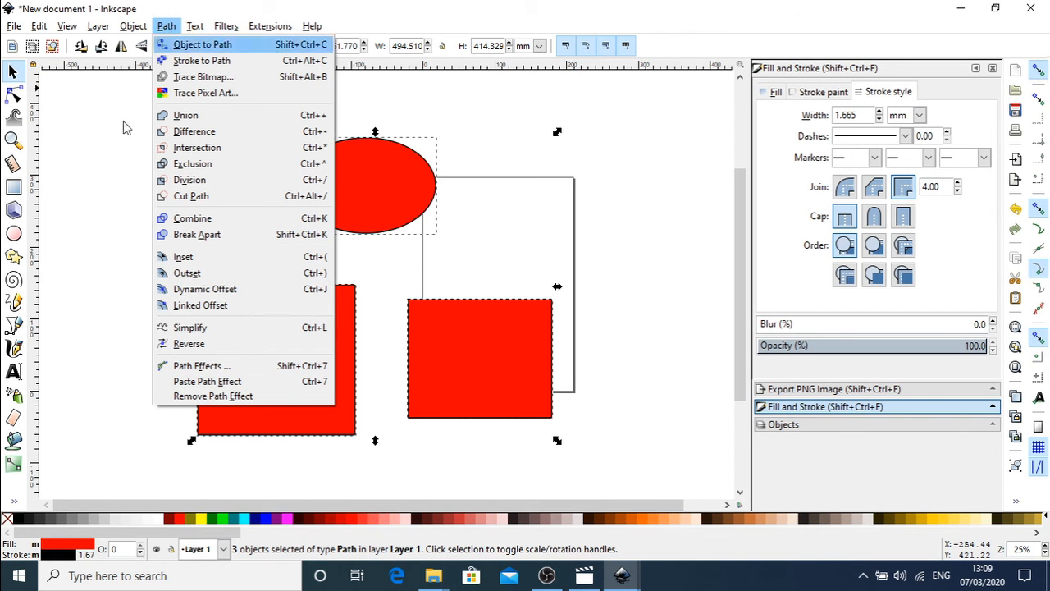
click(192, 220)
drag(316, 301, 253, 331)
Break the combined path of separate shapes apart again and deselect everything.
click(168, 27)
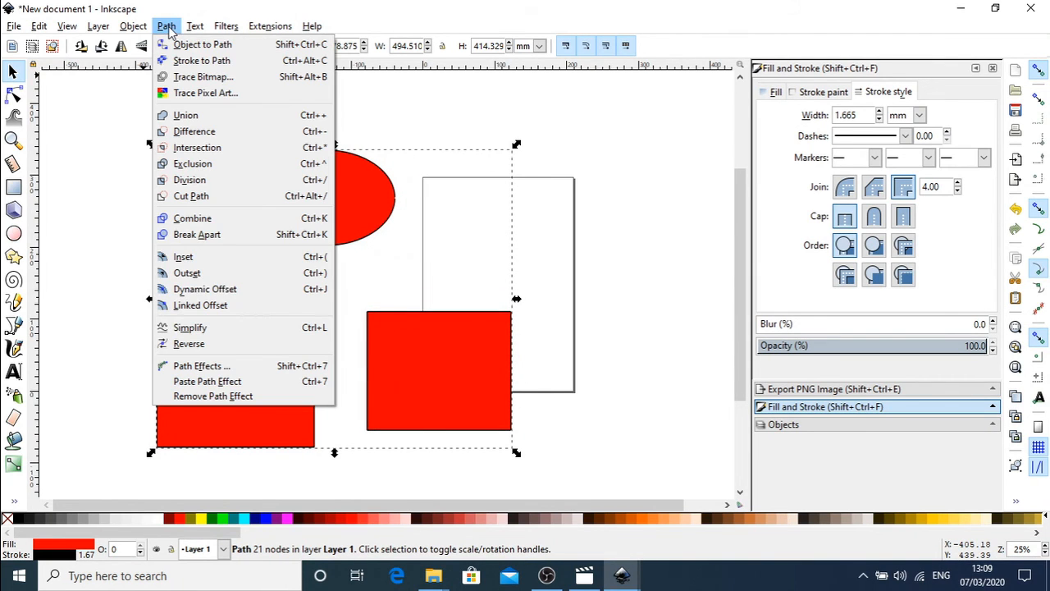
click(235, 235)
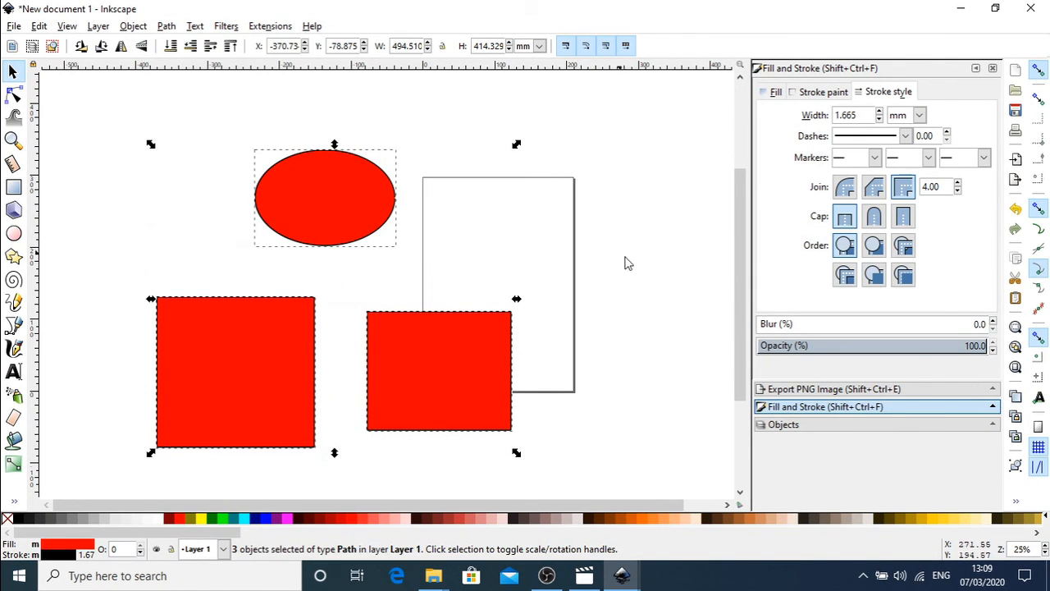
click(648, 271)
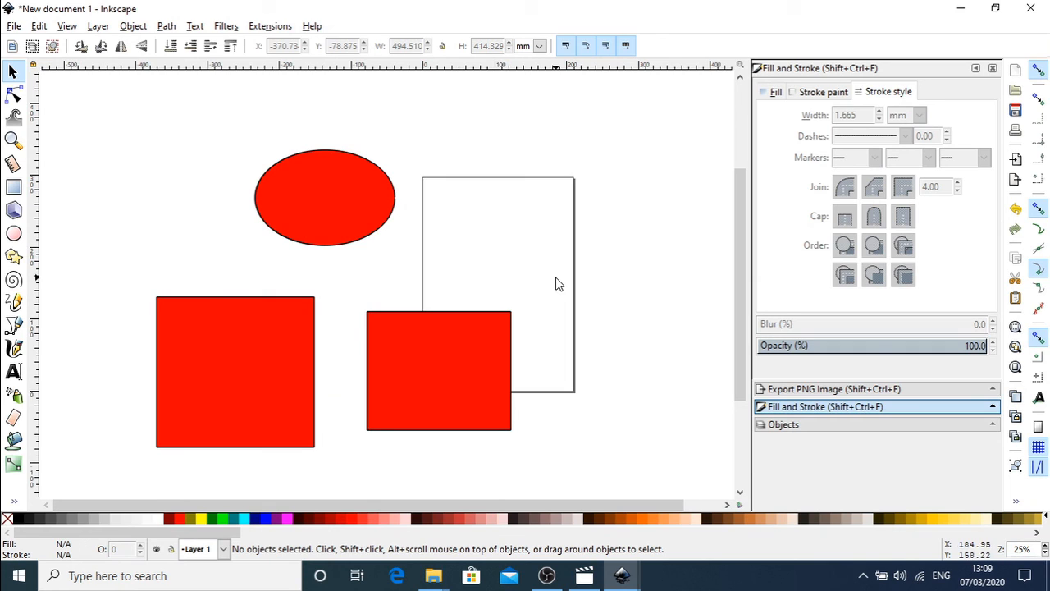